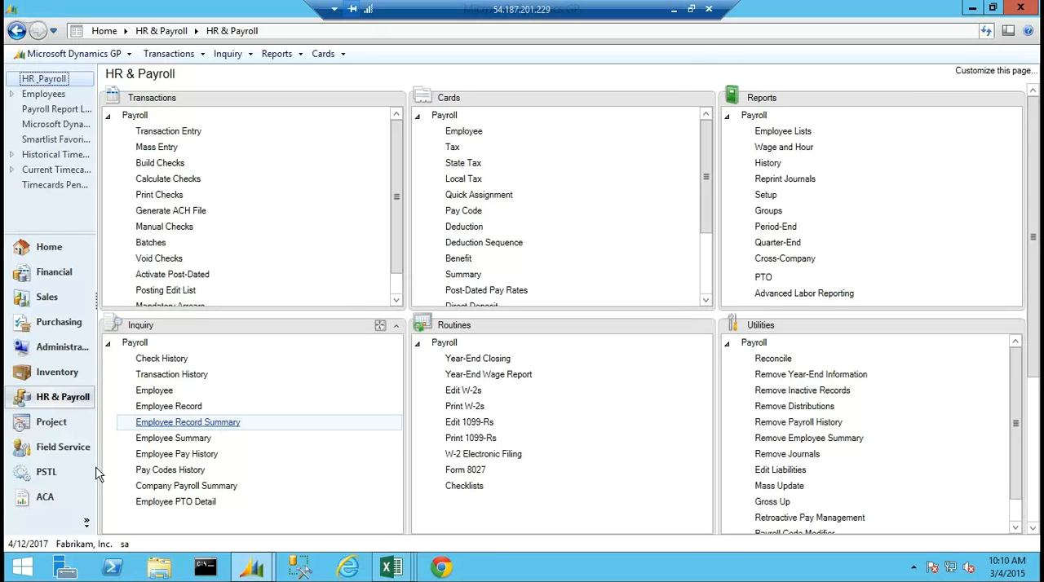
# Open ACA Code Setup and review which pay codes are included, from BON-H through VACA-M, leaving the setup unchanged.
pyautogui.click(44, 499)
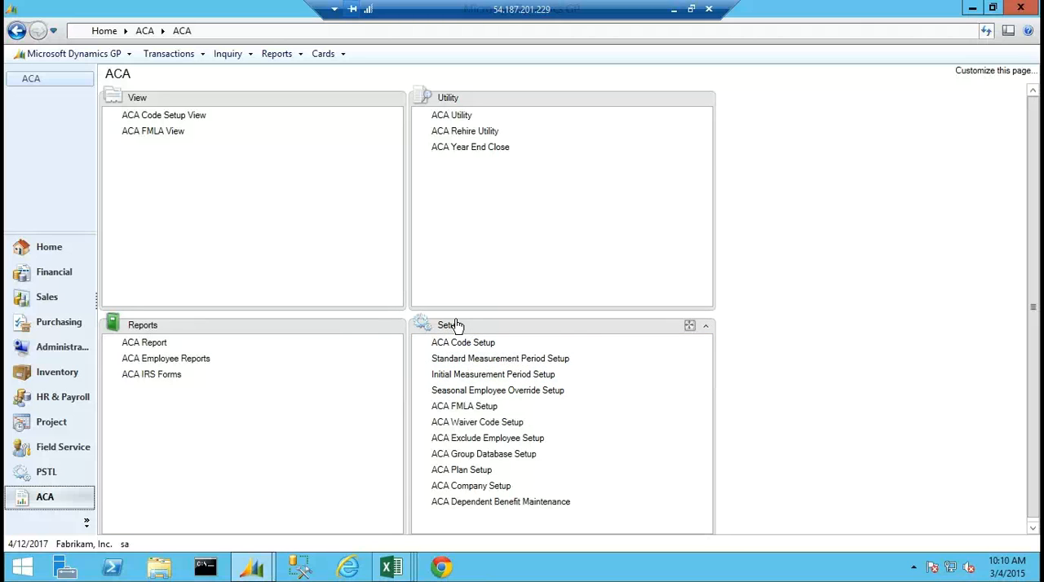
pyautogui.click(465, 343)
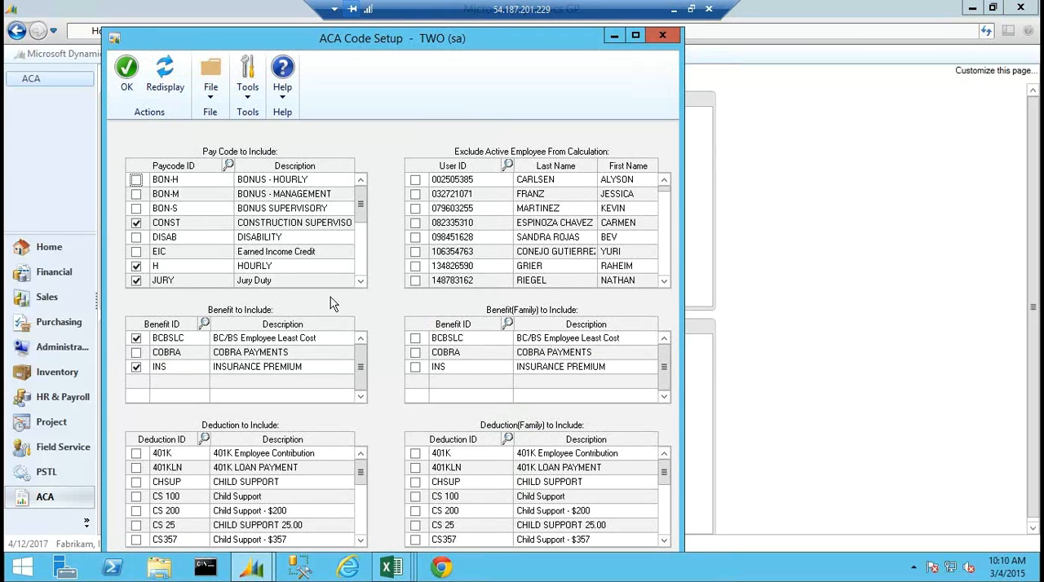
pyautogui.click(359, 282)
pyautogui.click(360, 282)
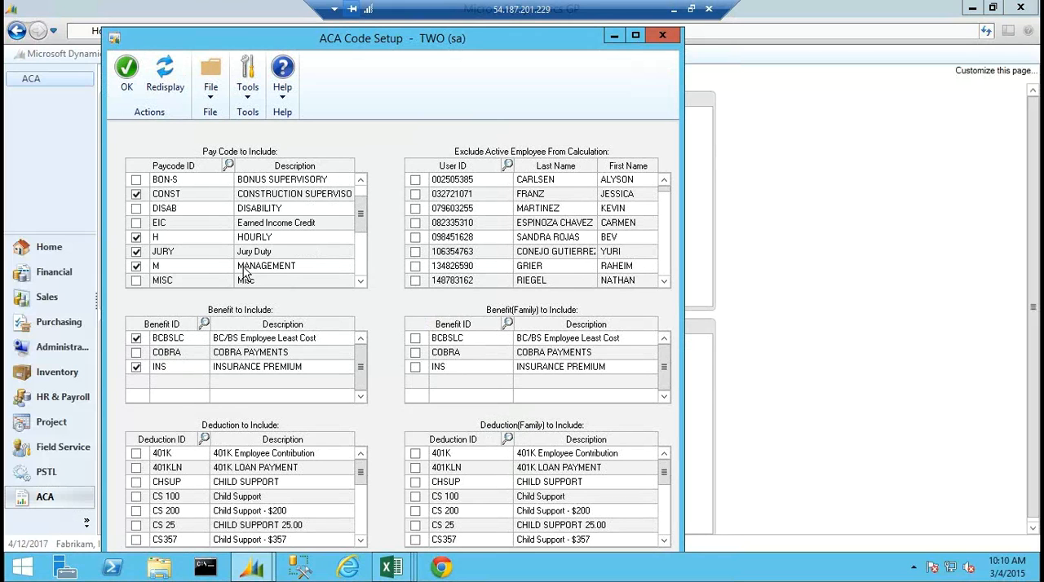
pyautogui.click(361, 283)
pyautogui.click(361, 283)
pyautogui.click(360, 282)
pyautogui.click(361, 282)
pyautogui.click(360, 282)
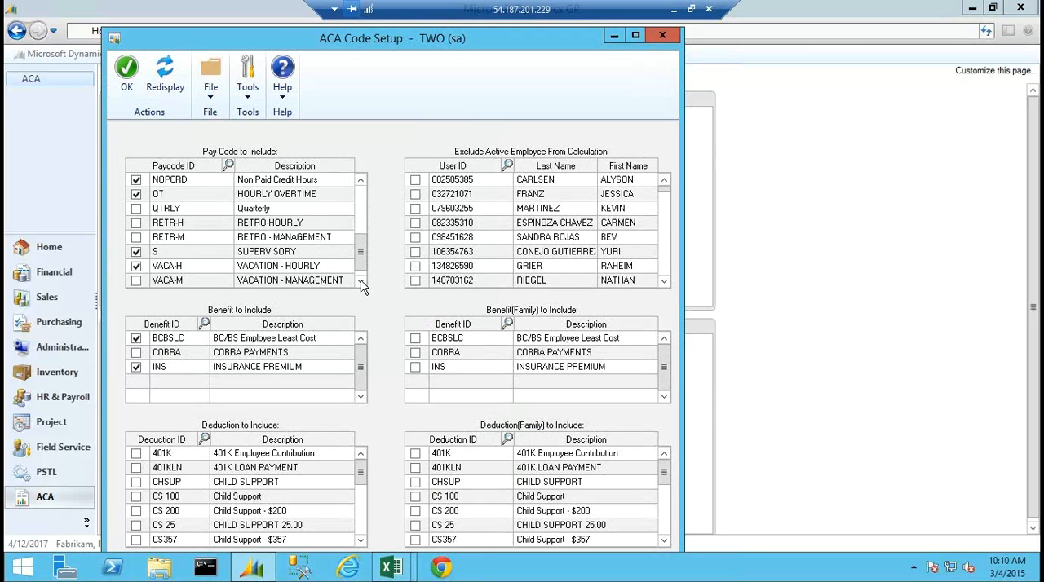
pyautogui.click(360, 180)
pyautogui.click(360, 180)
pyautogui.click(360, 180)
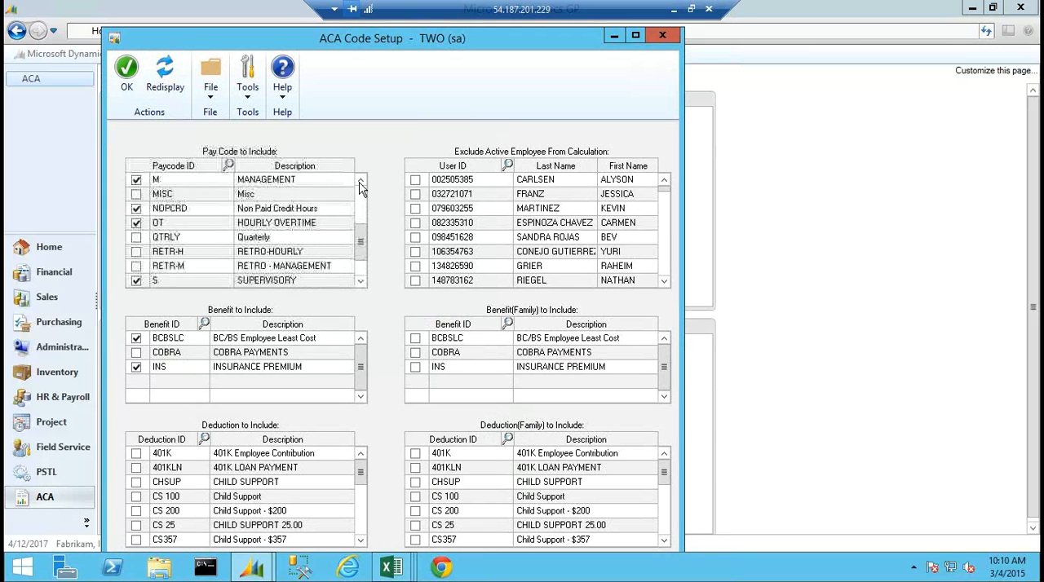
pyautogui.click(361, 180)
pyautogui.click(361, 180)
pyautogui.click(360, 180)
pyautogui.click(360, 180)
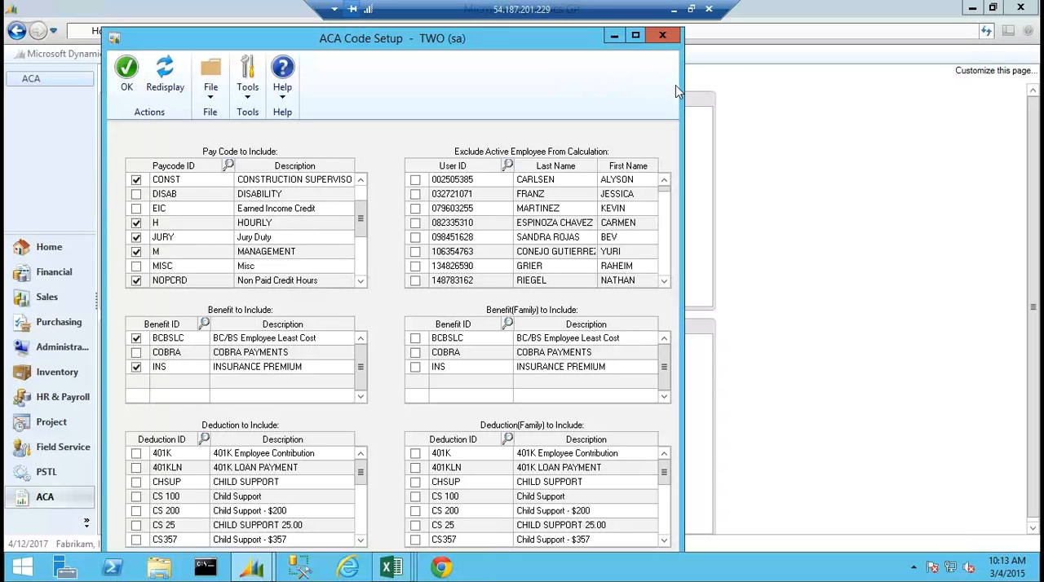
pyautogui.click(657, 35)
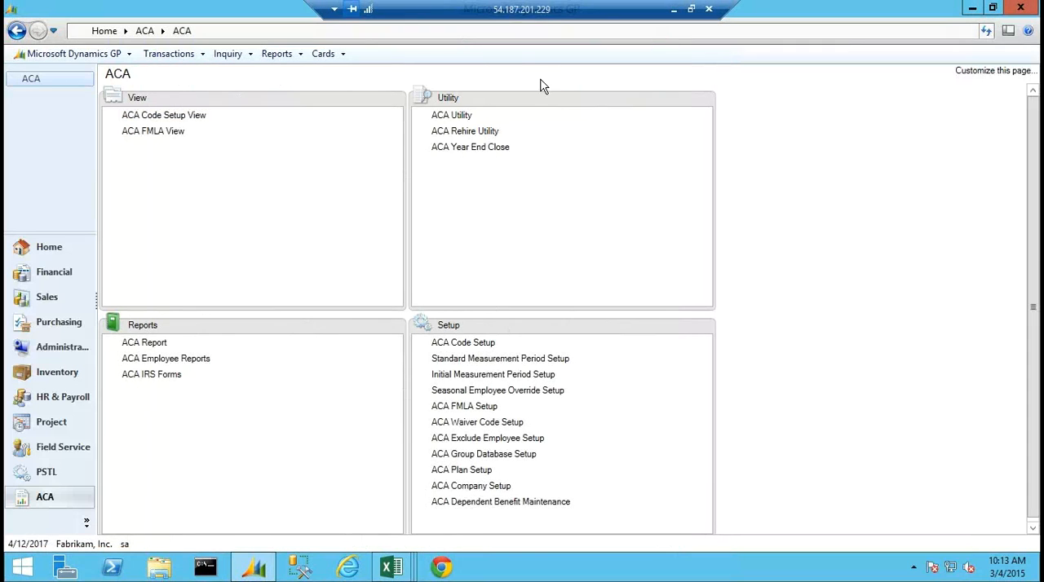
# Set up an ACA Report for Full-Time Employee and Equivalents with year 2013 and database group TWO.
pyautogui.click(144, 343)
pyautogui.click(412, 221)
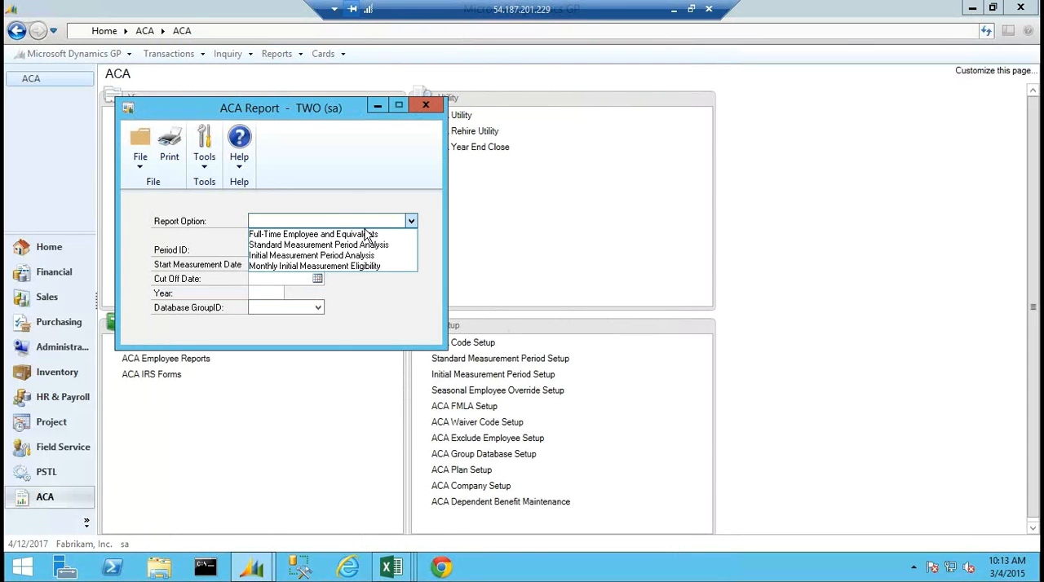
pyautogui.click(359, 234)
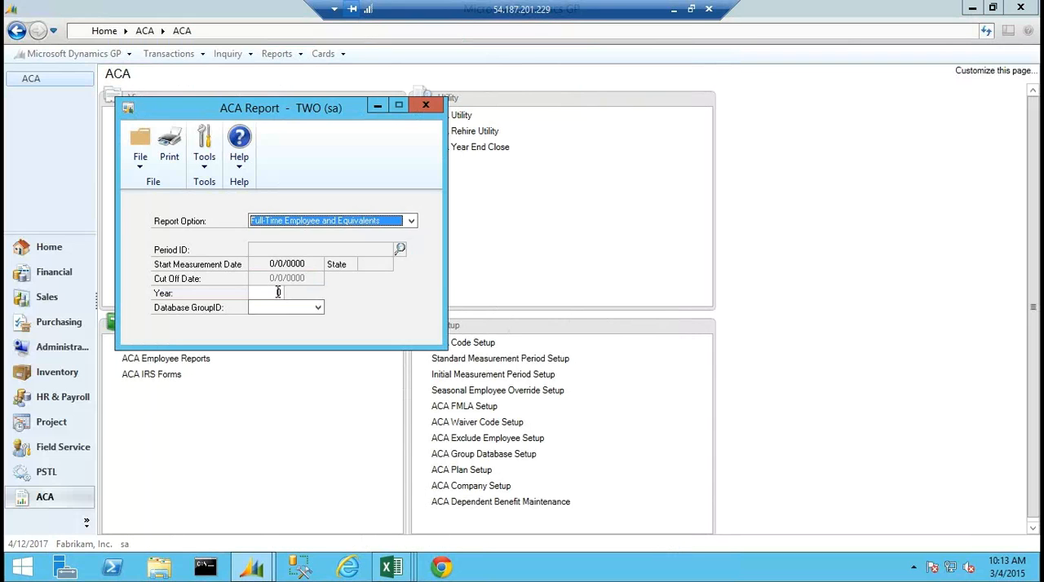
pyautogui.click(281, 293)
pyautogui.write('2')
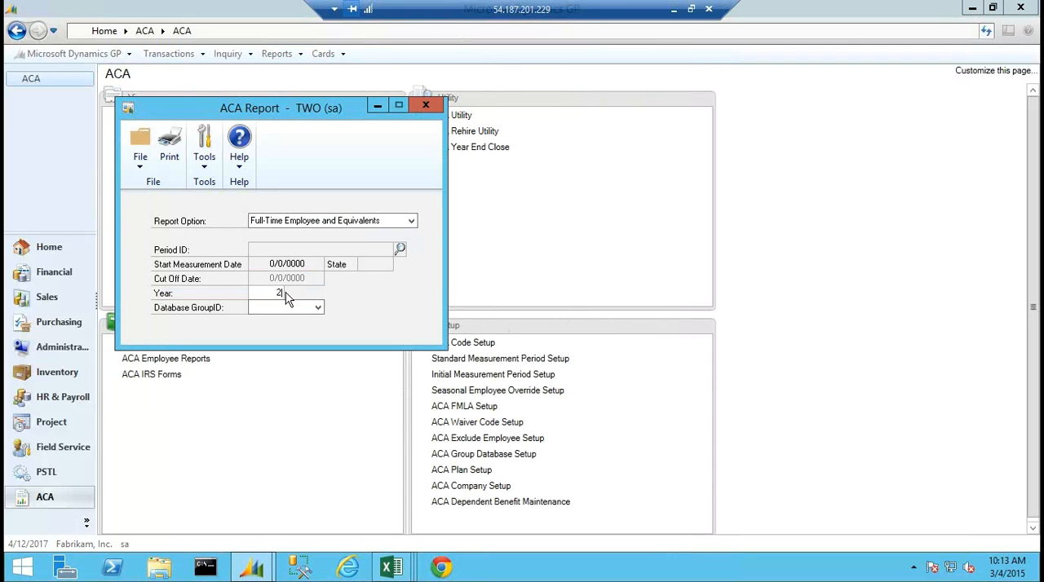
pyautogui.write('013')
pyautogui.click(496, 452)
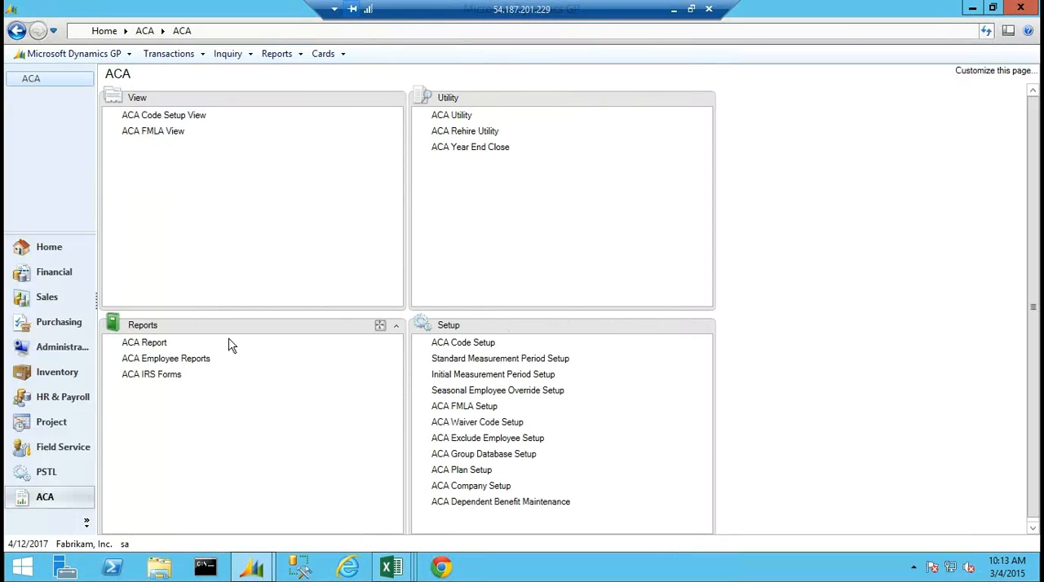
pyautogui.click(146, 343)
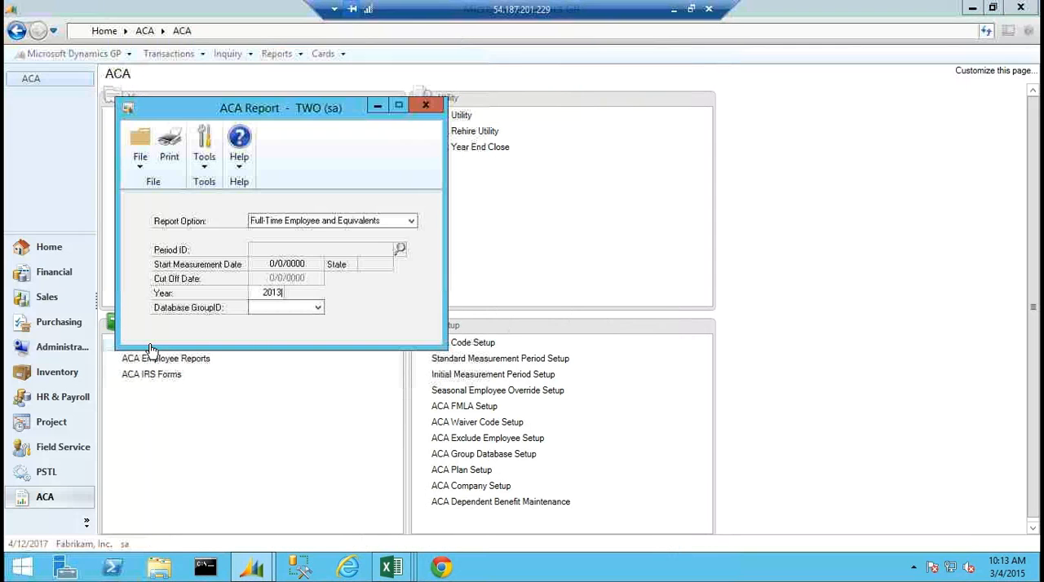
pyautogui.click(317, 308)
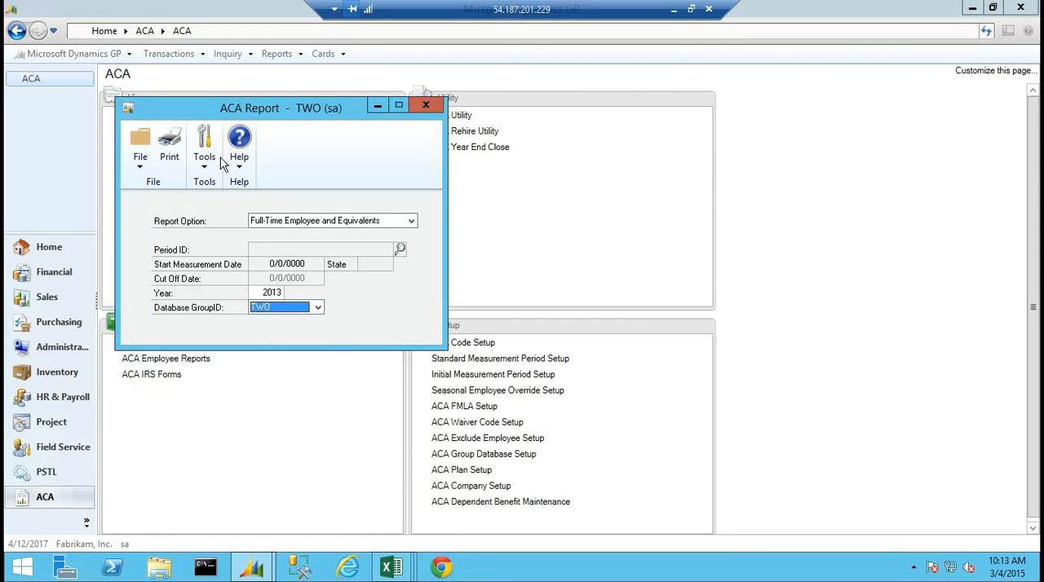
# Print the Full-Time Employee and Equivalents report to the screen and widen the output window to show all columns.
pyautogui.click(168, 151)
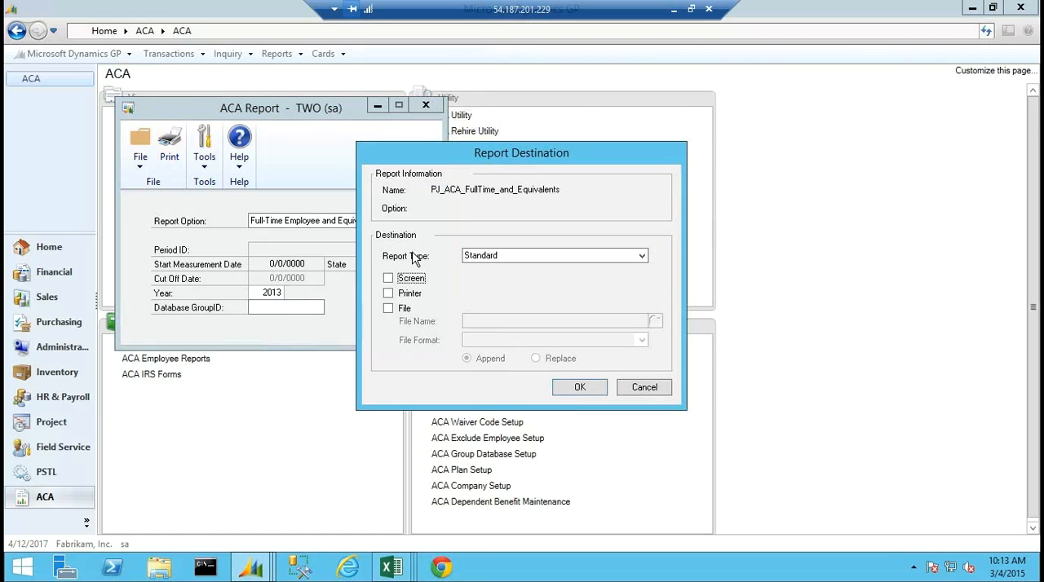
pyautogui.click(388, 278)
pyautogui.click(581, 388)
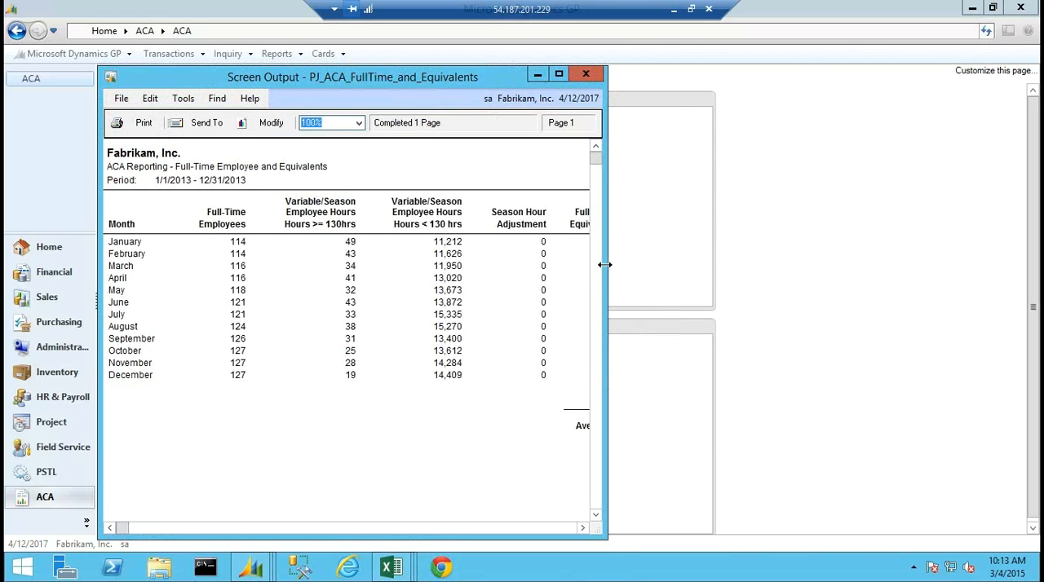
pyautogui.moveTo(604, 264); pyautogui.dragTo(914, 294)
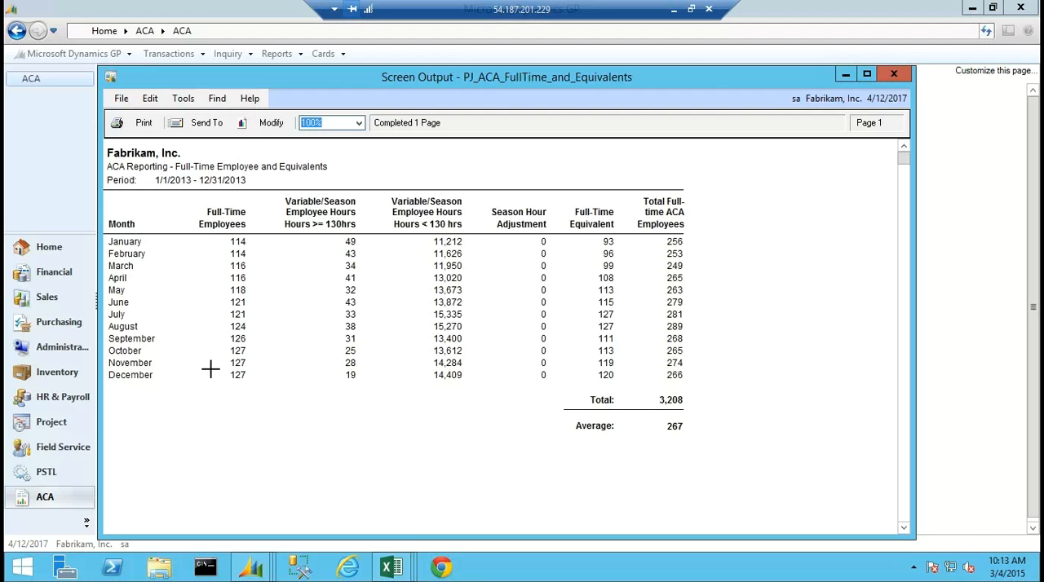
# Try to open the payroll Employee card from HR & Payroll and dismiss the login message.
pyautogui.click(58, 398)
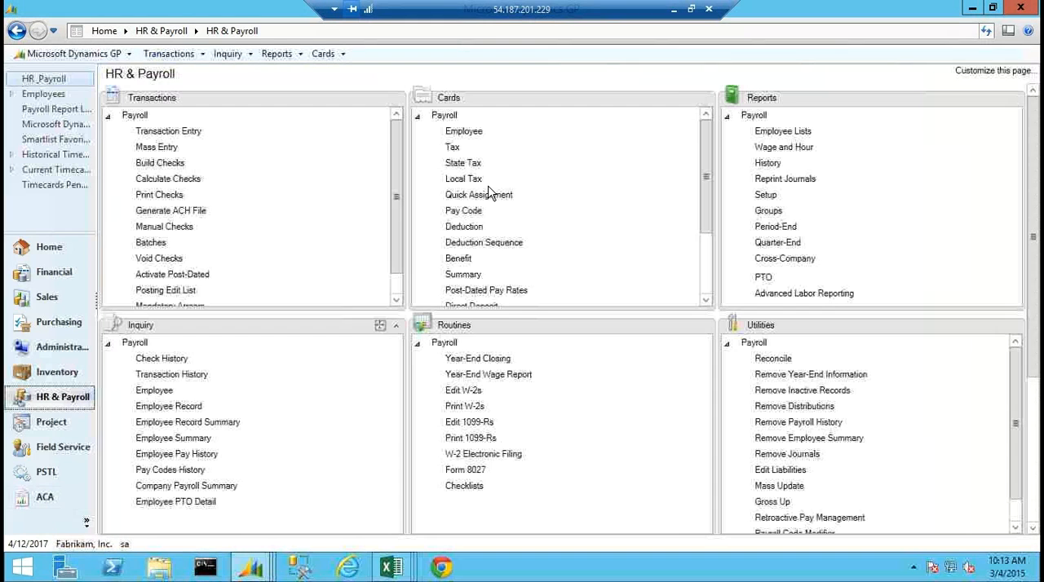
pyautogui.click(459, 131)
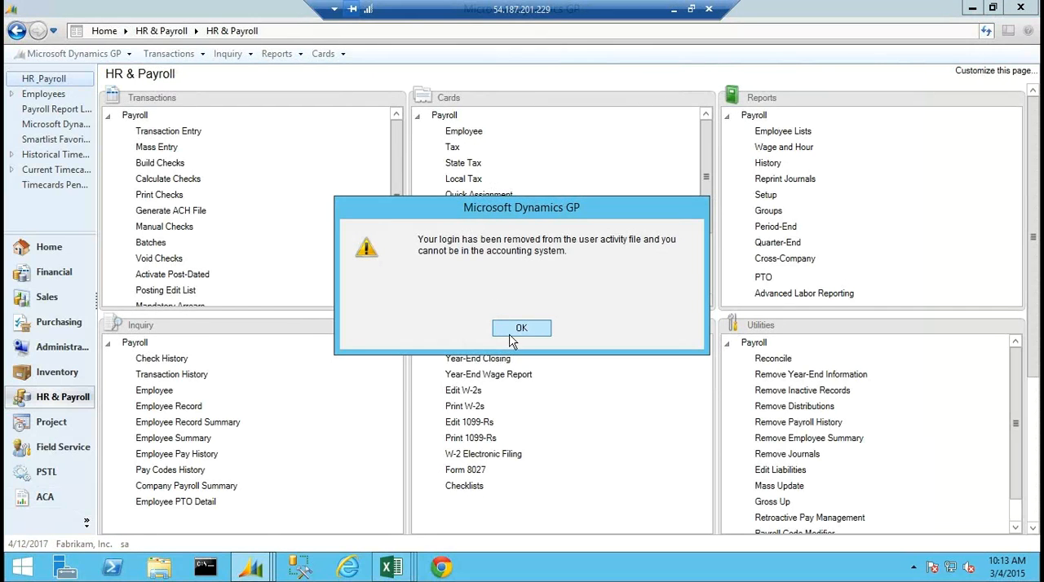
pyautogui.click(517, 334)
pyautogui.click(519, 335)
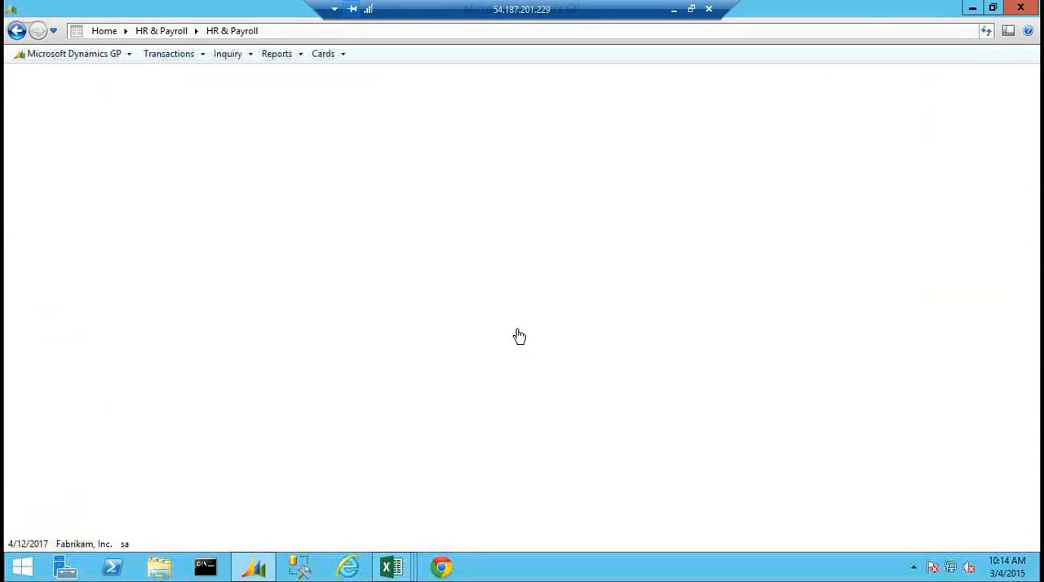
# Relaunch Microsoft Dynamics GP, enter the account password and sign in to the Fabrikam, Inc. company.
pyautogui.click(258, 571)
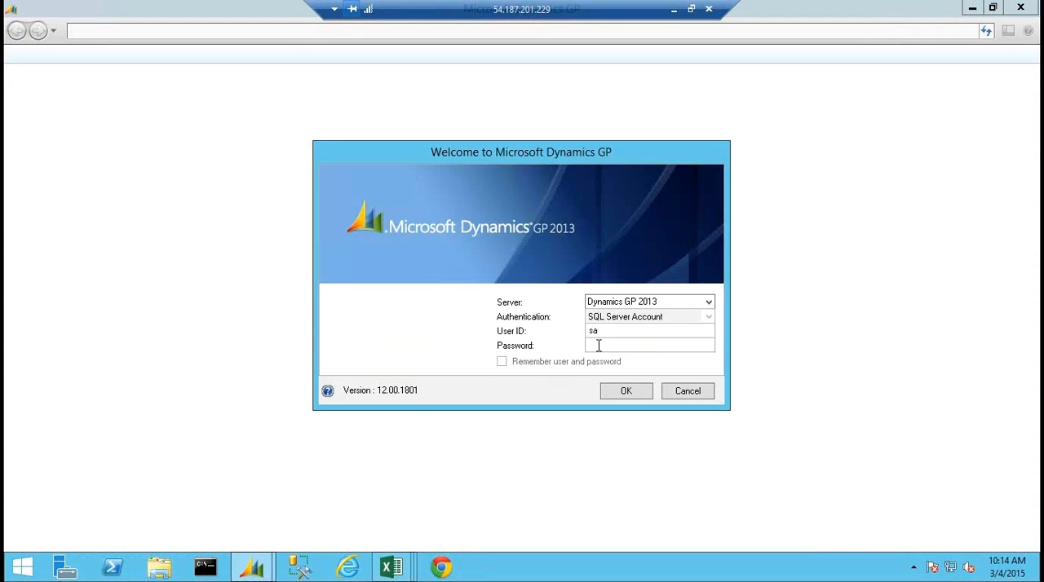
pyautogui.click(599, 345)
pyautogui.write('••••••••')
pyautogui.press('Return')
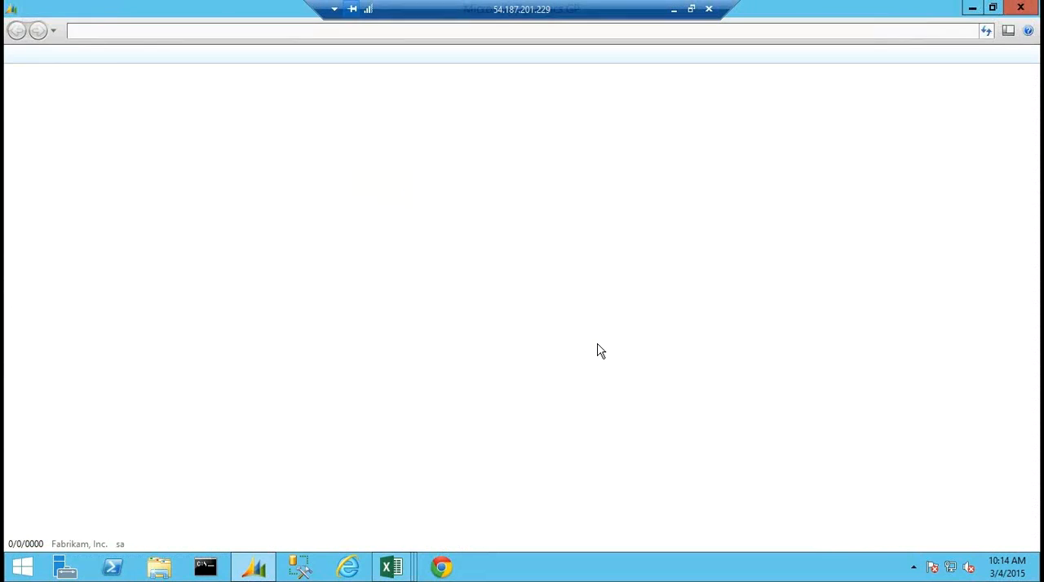
pyautogui.click(514, 329)
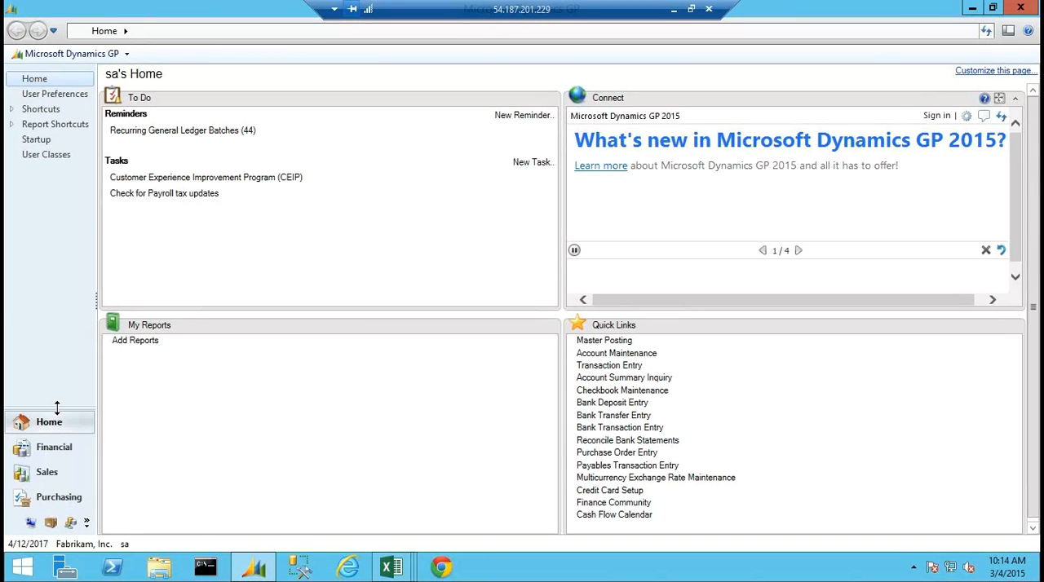
# Open the payroll Employee card in HR & Payroll and display the available employment types.
pyautogui.moveTo(61, 408); pyautogui.dragTo(67, 257)
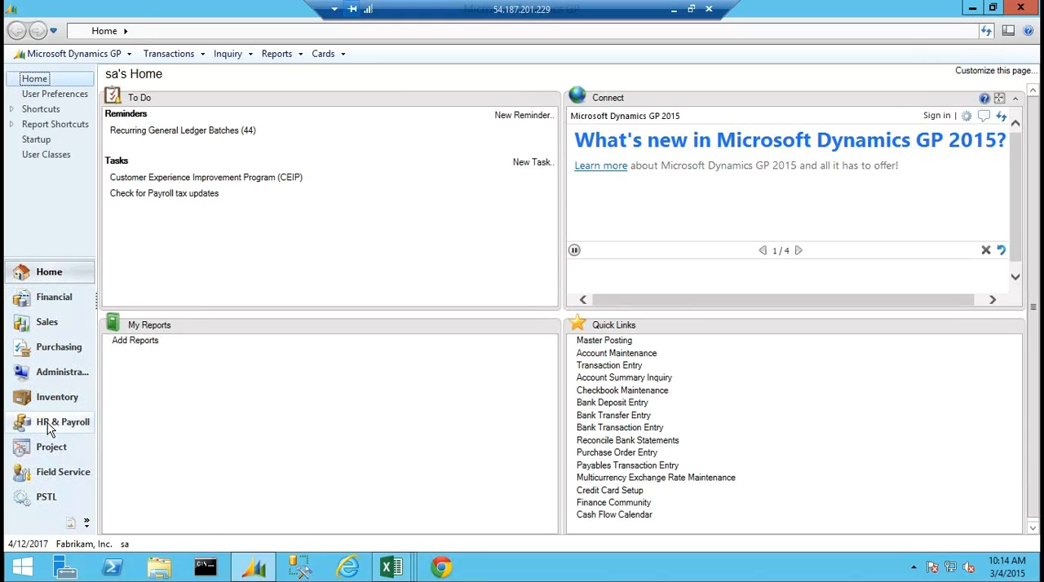
pyautogui.click(49, 431)
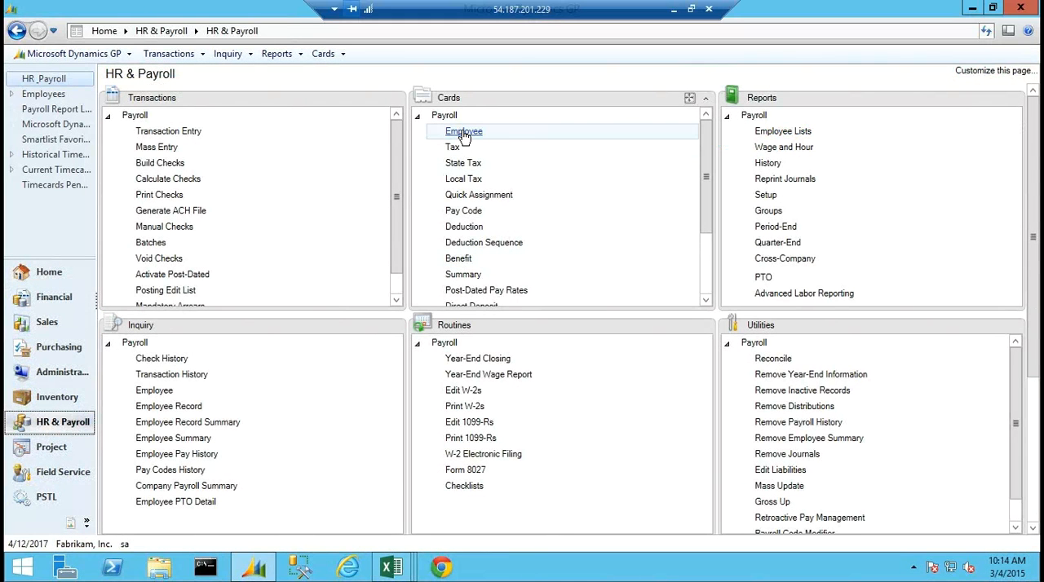
pyautogui.click(463, 132)
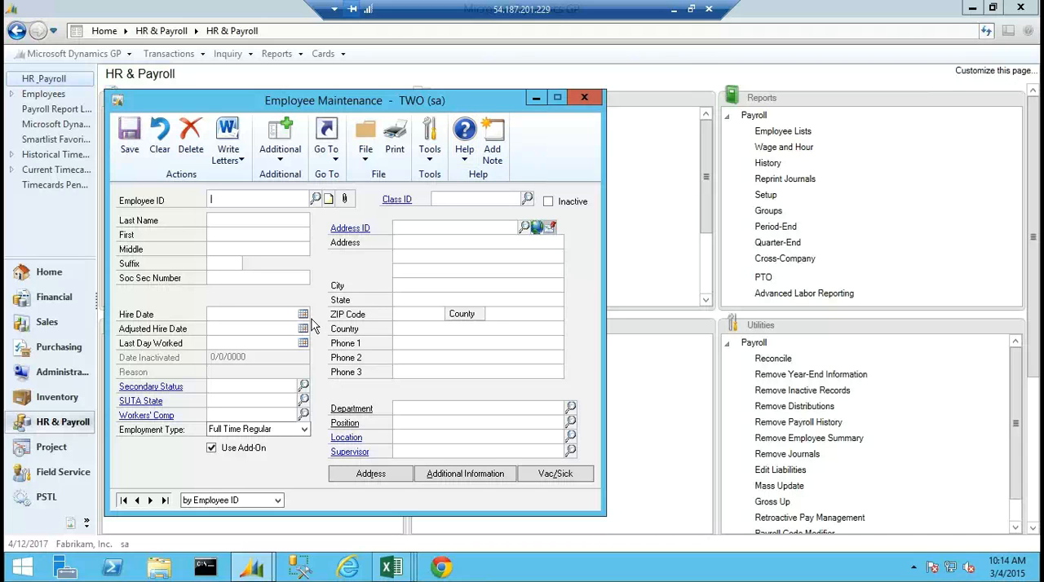
pyautogui.moveTo(242, 103); pyautogui.dragTo(559, 111)
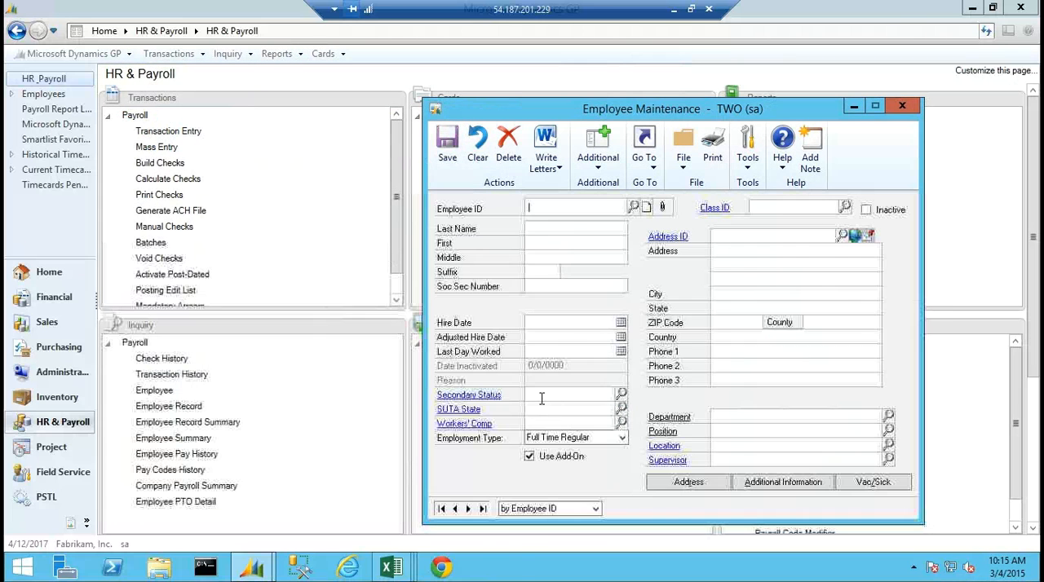
pyautogui.click(623, 438)
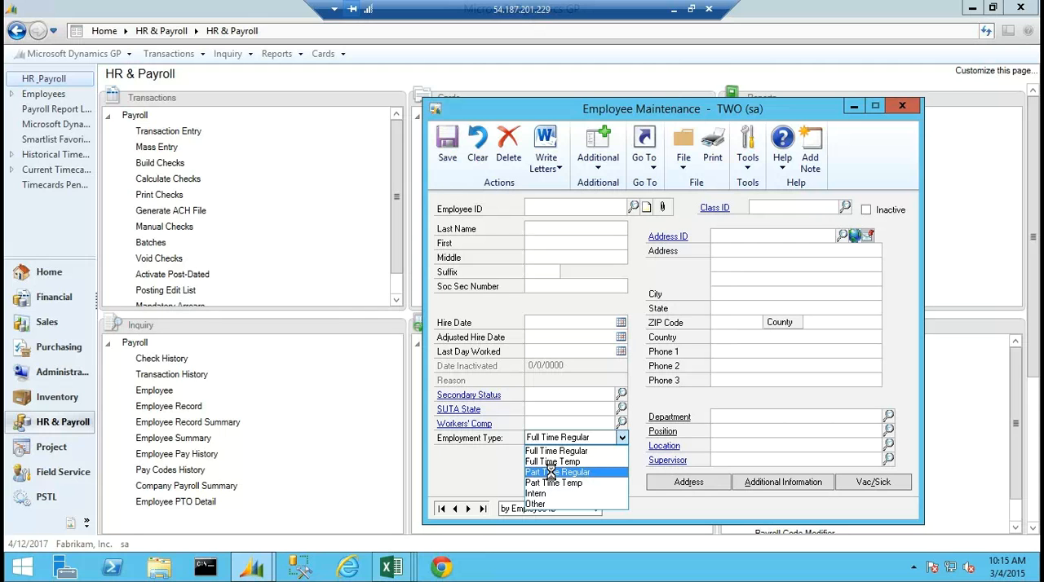
# Open the ACA Standard Measurement Period Setup and load period PY2013.
pyautogui.click(72, 525)
pyautogui.click(71, 522)
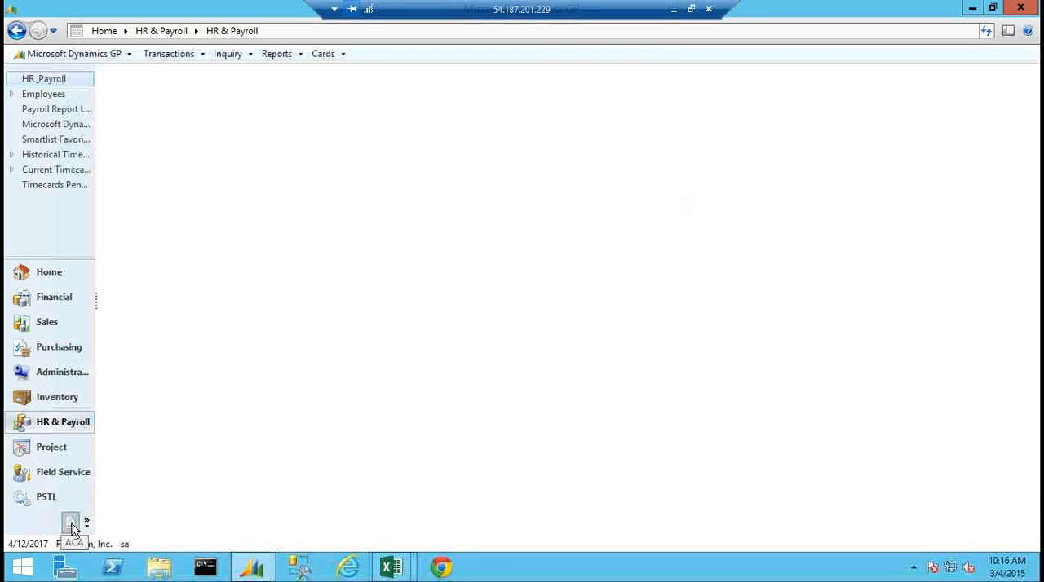
pyautogui.click(501, 359)
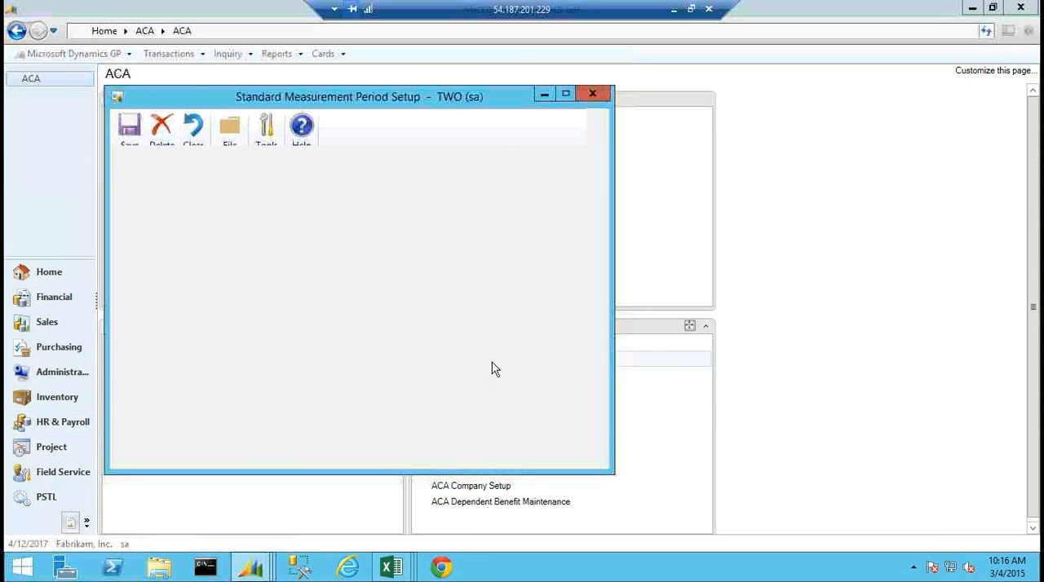
pyautogui.click(317, 210)
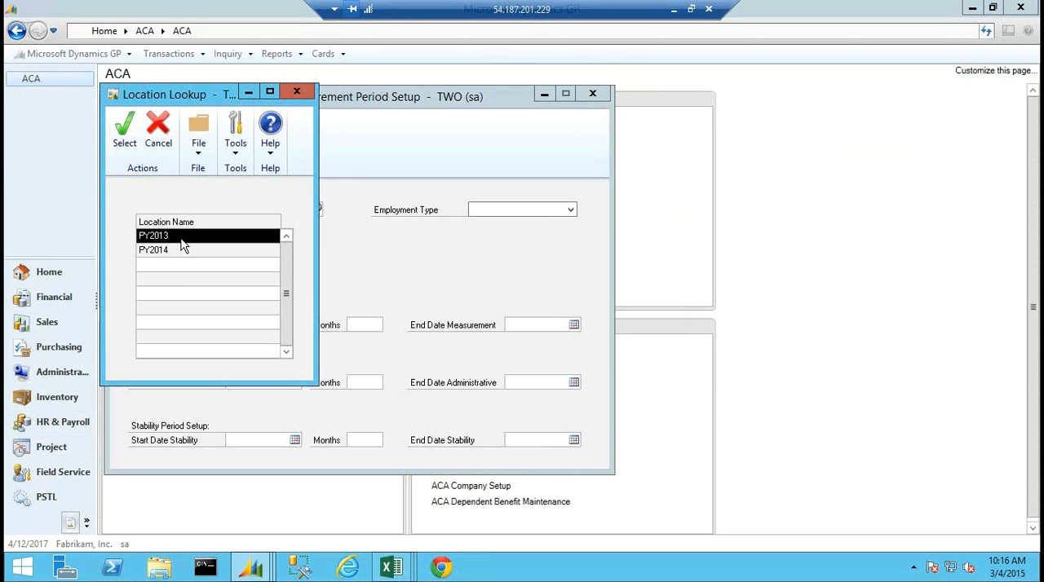
pyautogui.doubleClick(166, 237)
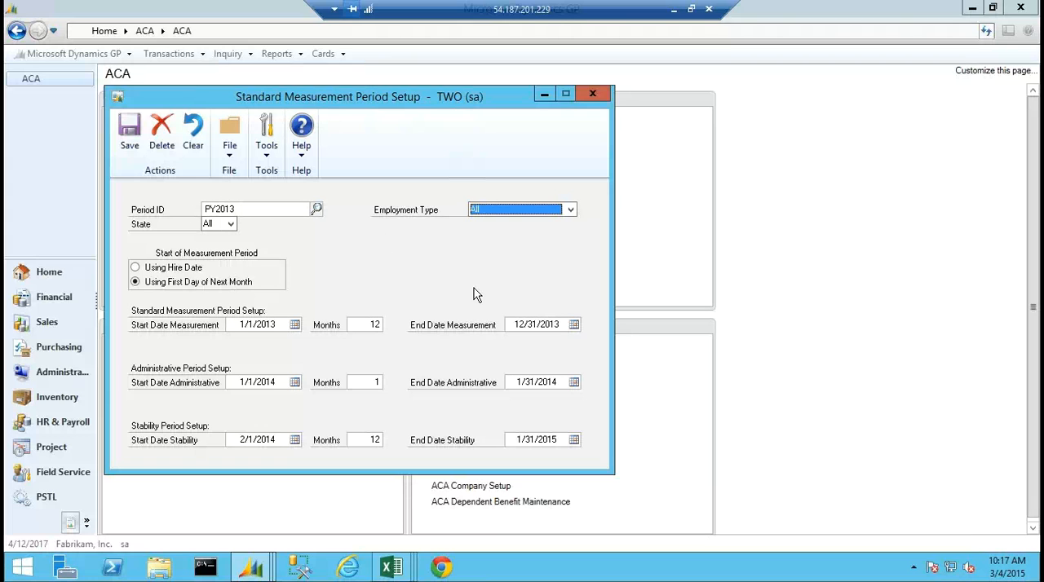
# Check the employment type and state choices for PY2013, keeping All for both, and load period PY2014.
pyautogui.click(507, 214)
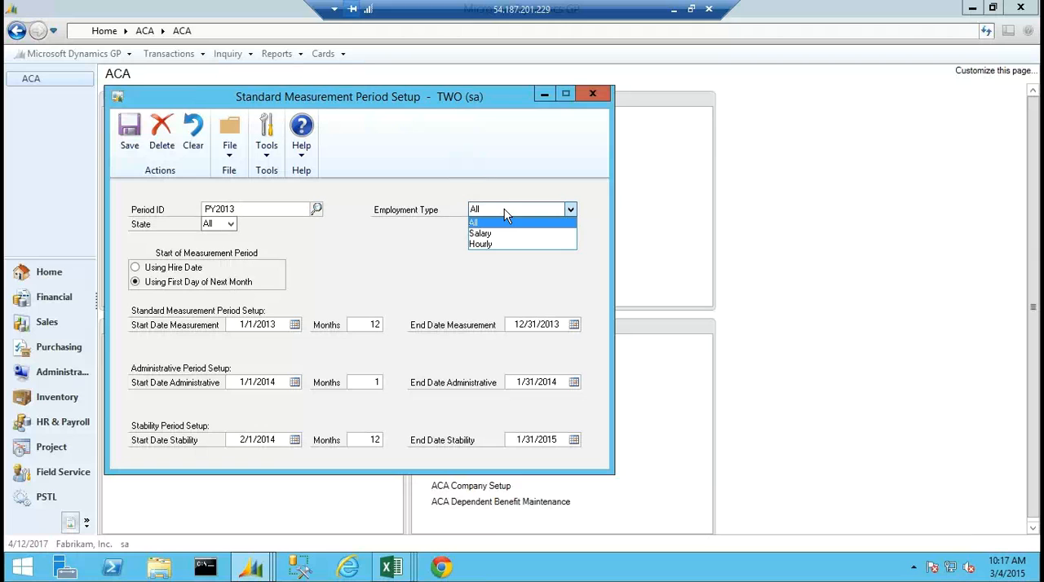
pyautogui.click(481, 223)
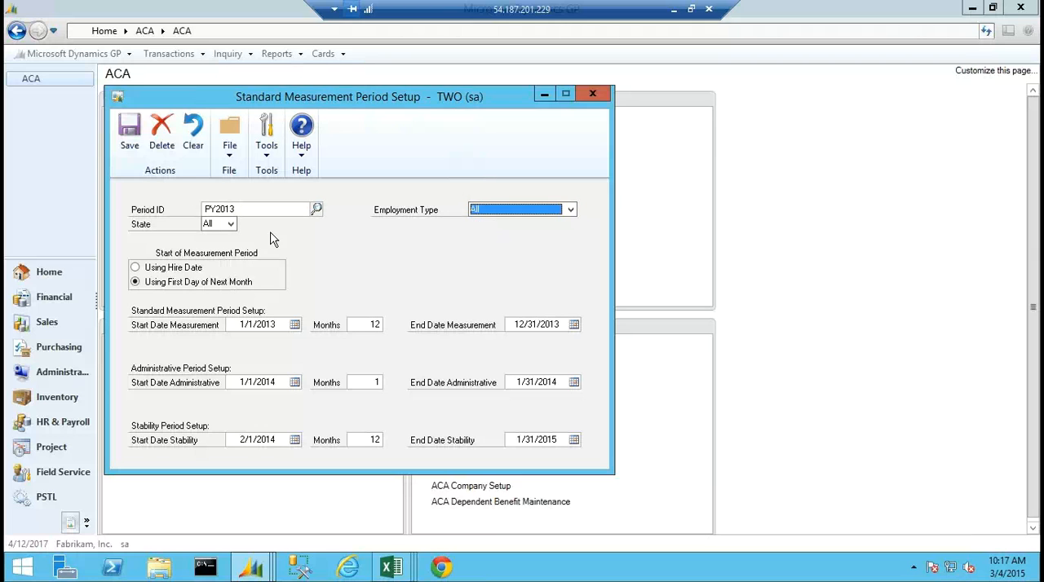
pyautogui.click(214, 227)
pyautogui.click(208, 237)
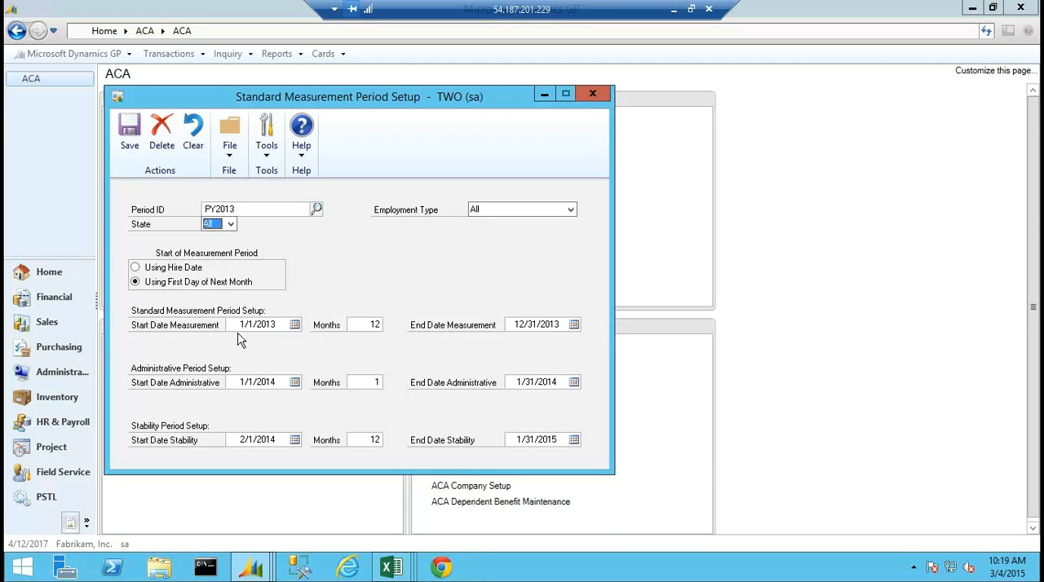
pyautogui.click(317, 209)
pyautogui.doubleClick(204, 250)
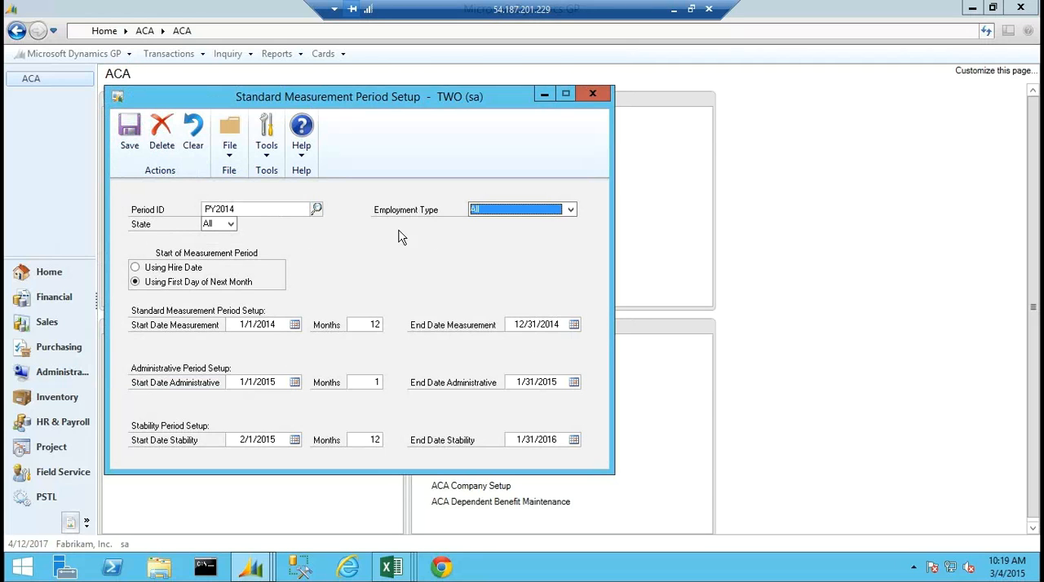
# Load periods PY2013 and PY2014 in turn to compare their measurement, administrative and stability dates, and close the setup window.
pyautogui.click(316, 209)
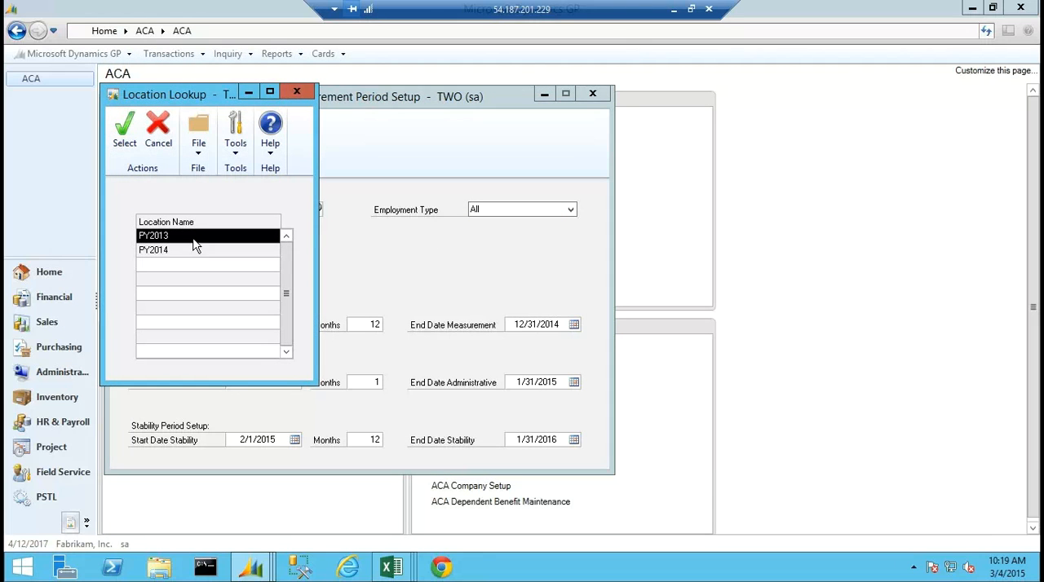
pyautogui.doubleClick(190, 237)
pyautogui.click(316, 209)
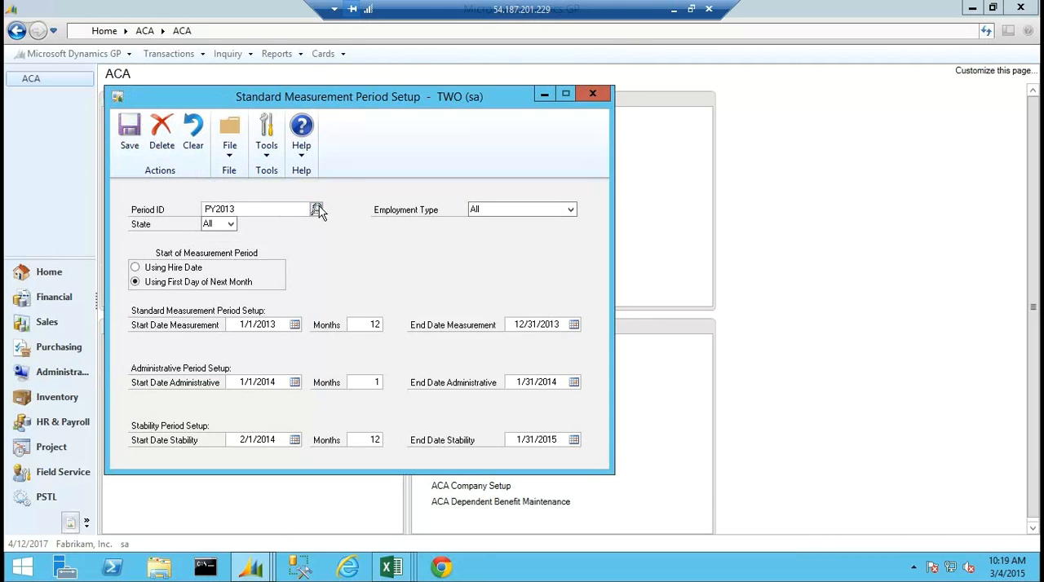
pyautogui.click(224, 253)
pyautogui.doubleClick(224, 252)
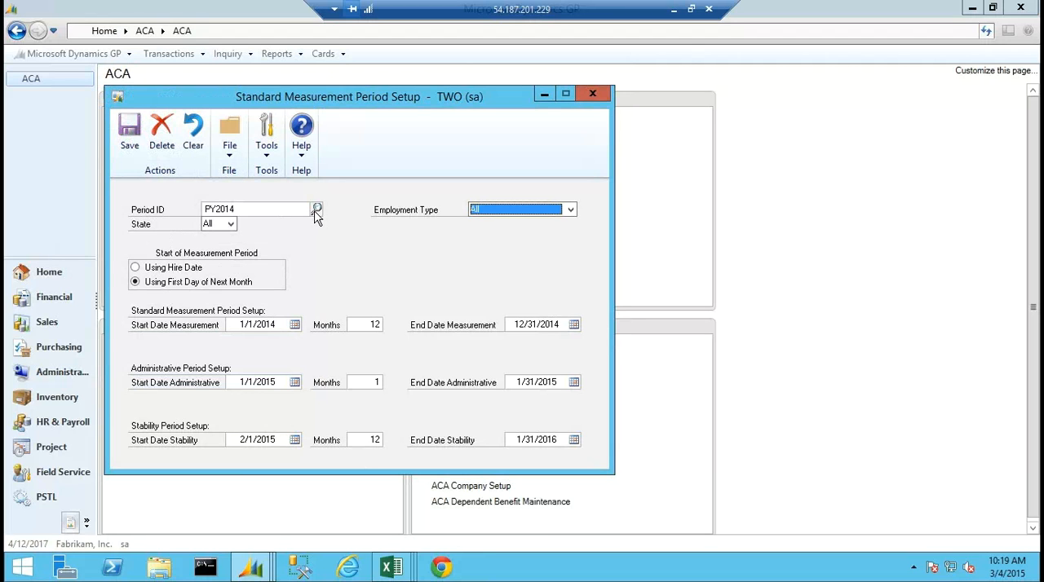
pyautogui.click(594, 94)
# Set up the ACA Standard Measurement Period Analysis report for period PY2013, with cut-off date 12/31/2013 and database group TWO.
pyautogui.click(151, 343)
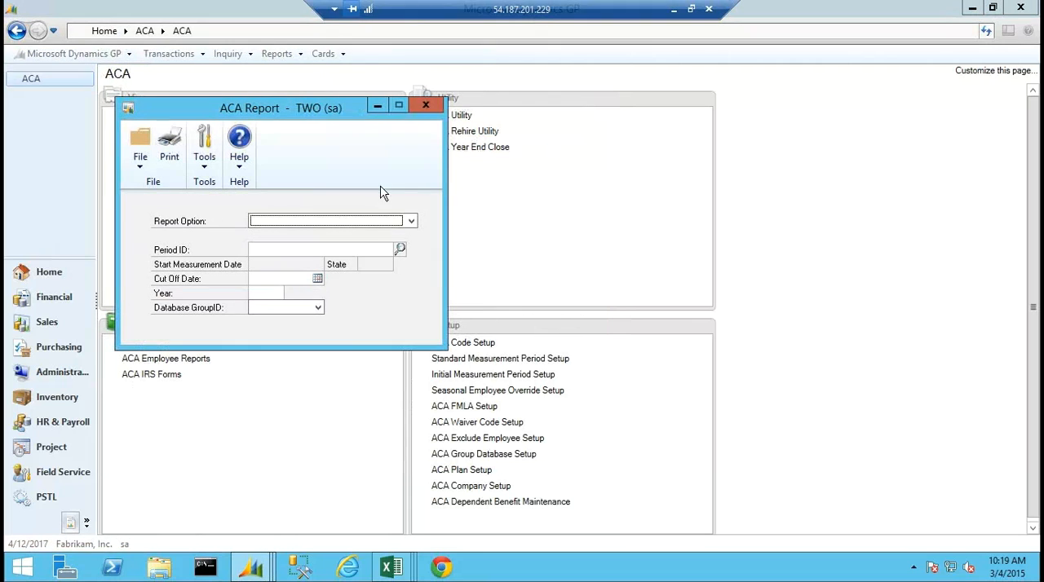
pyautogui.click(412, 225)
pyautogui.click(342, 243)
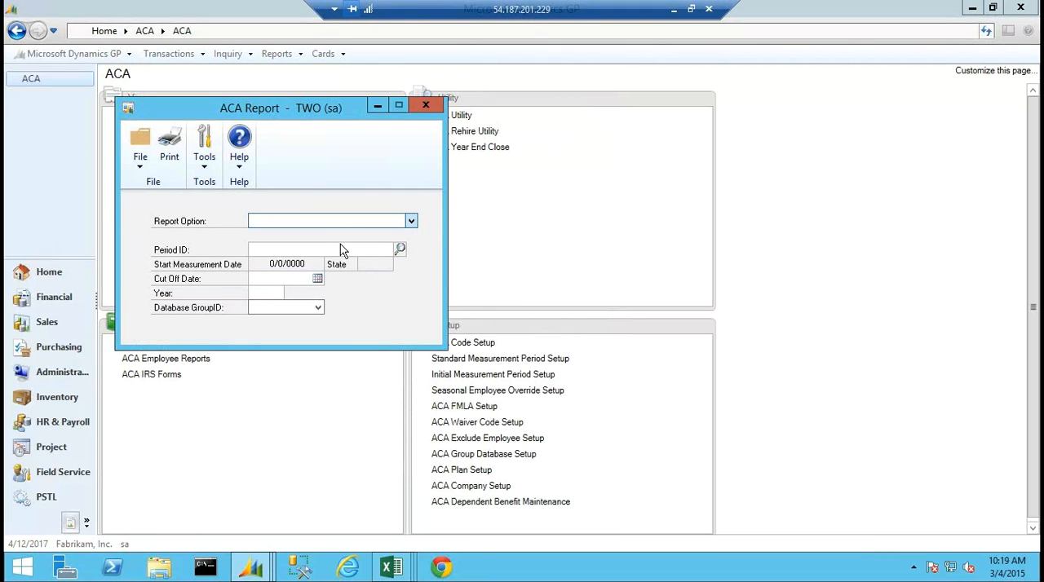
pyautogui.click(399, 249)
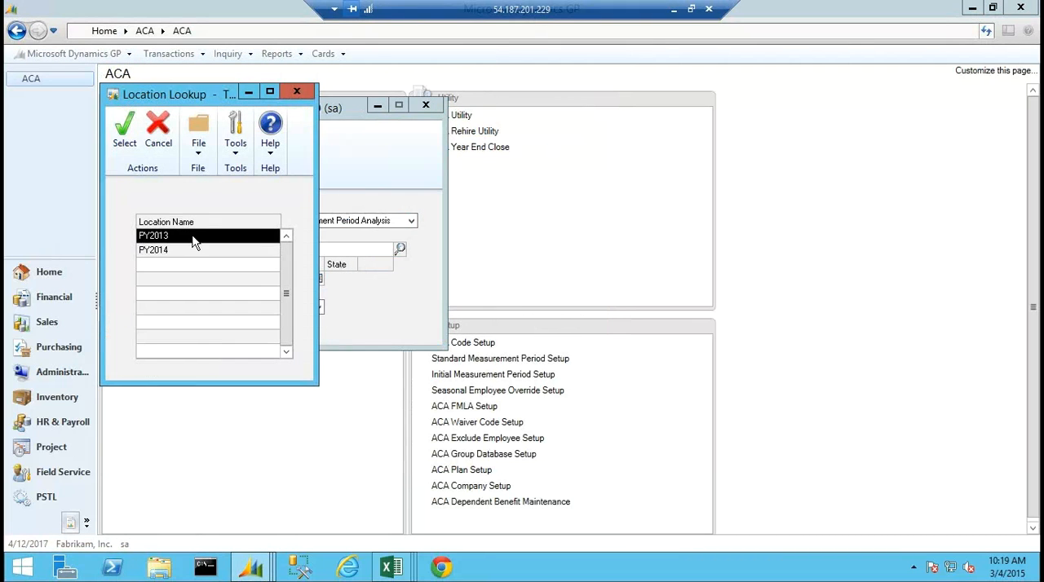
pyautogui.doubleClick(165, 236)
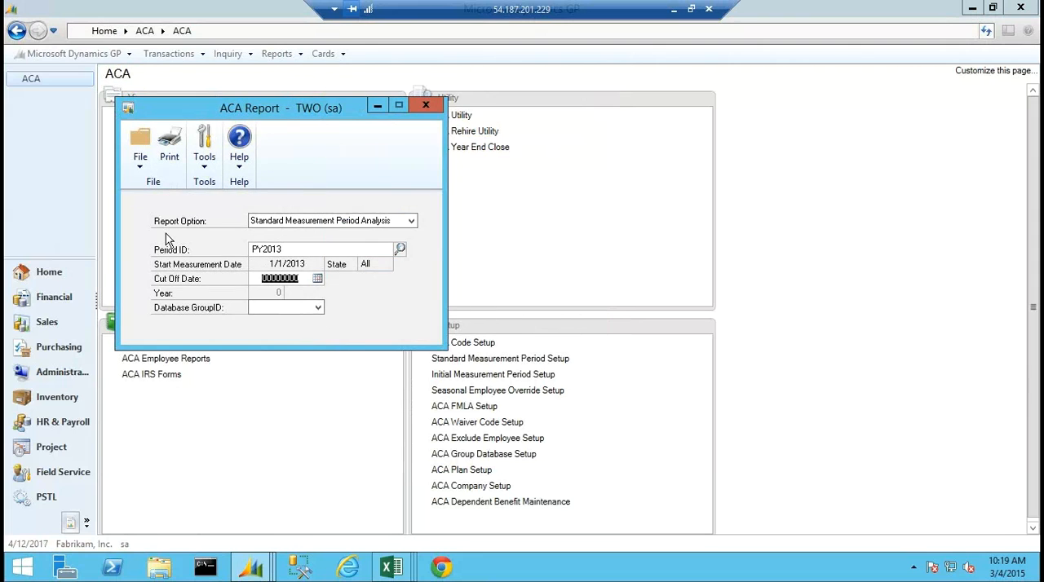
pyautogui.write('12312013')
pyautogui.press('Tab')
pyautogui.click(319, 307)
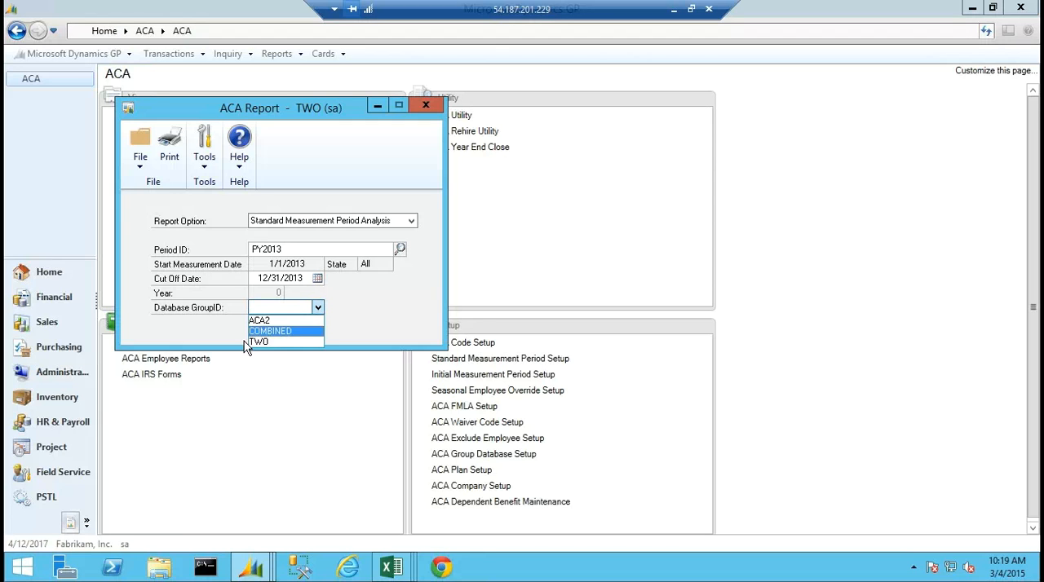
pyautogui.click(259, 342)
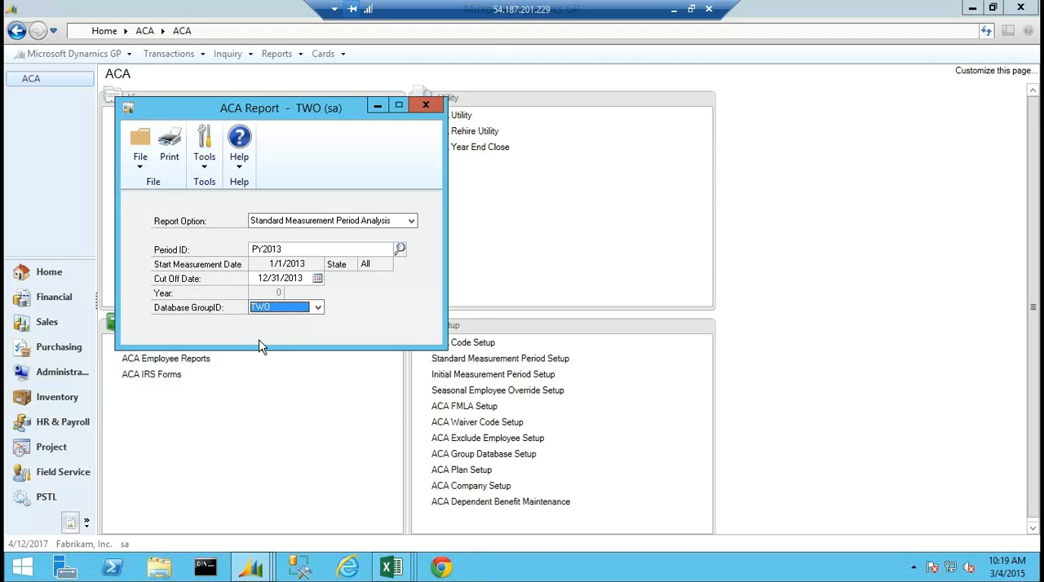
# Output the Standard Measurement Period Analysis report to the screen and maximize its window.
pyautogui.click(171, 151)
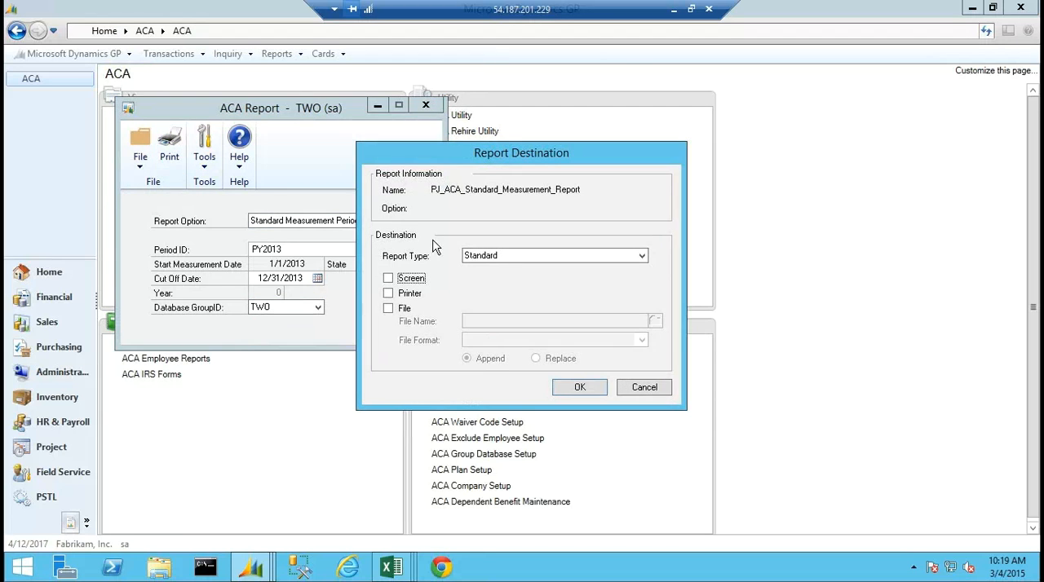
pyautogui.click(390, 279)
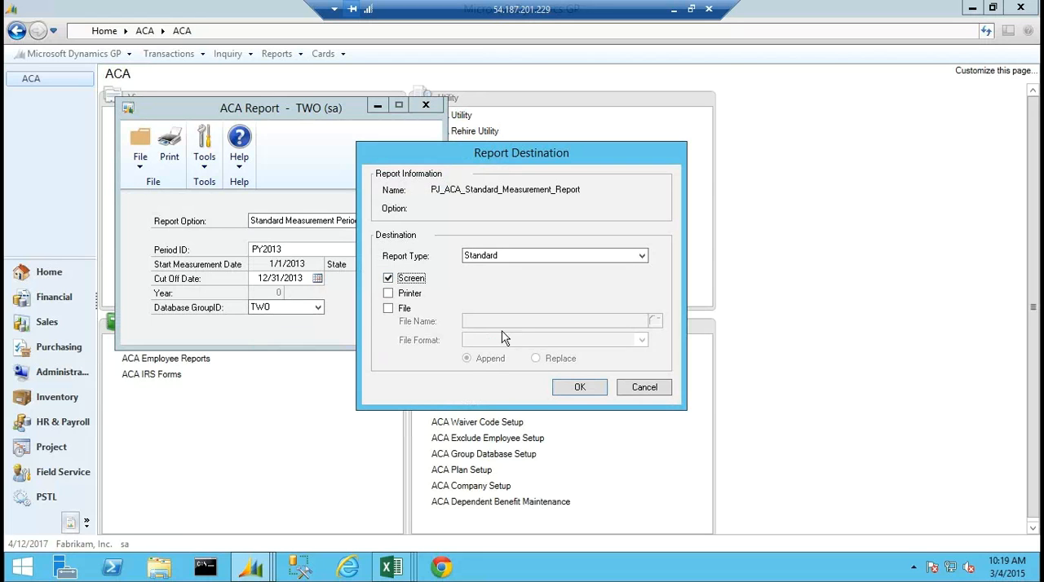
pyautogui.click(580, 388)
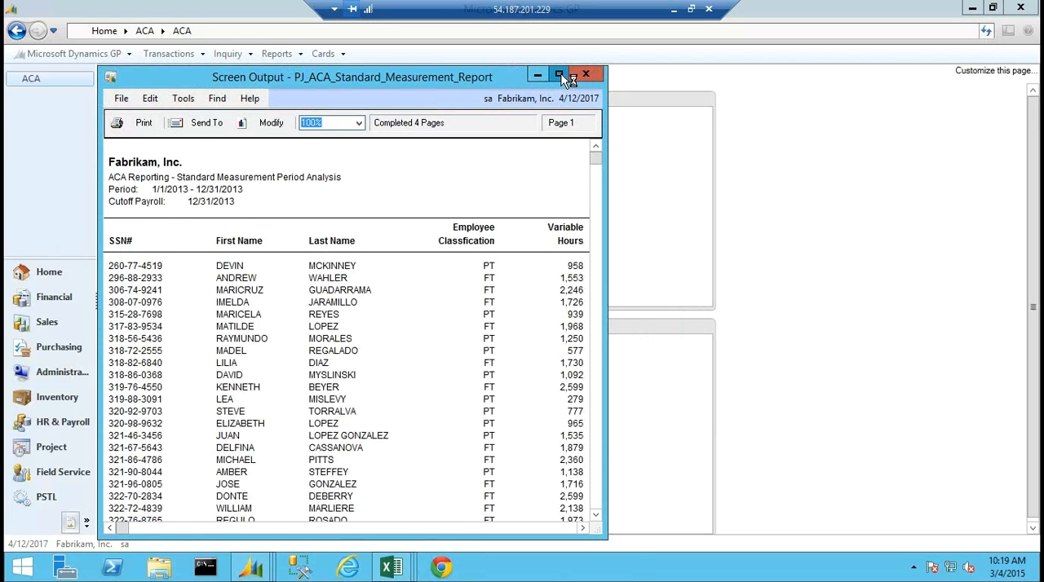
pyautogui.click(560, 75)
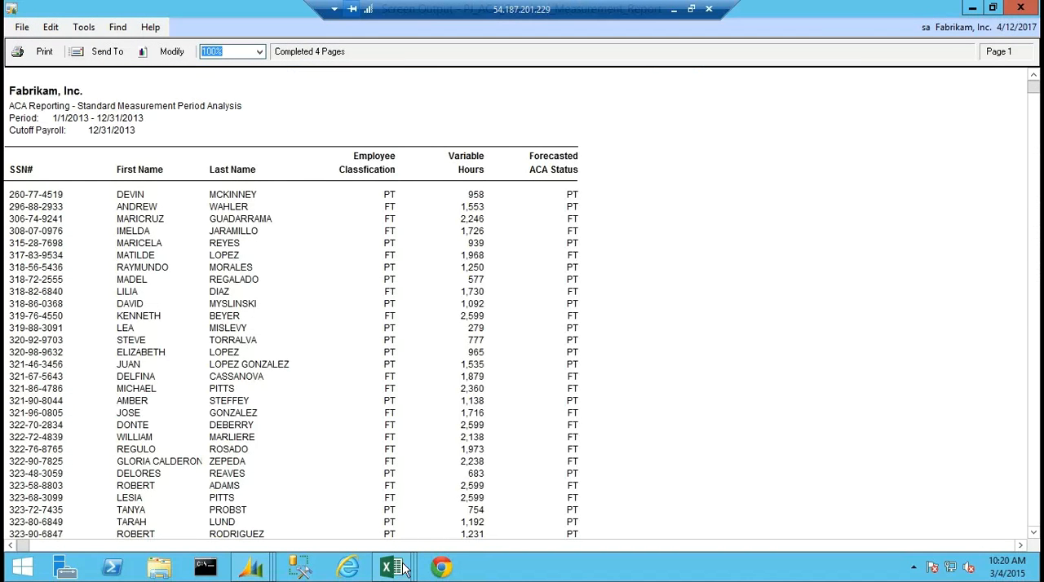
# Switch to the standard measurement period workbook in Excel and select period PY2013 and group TWO.
pyautogui.moveTo(400, 568)
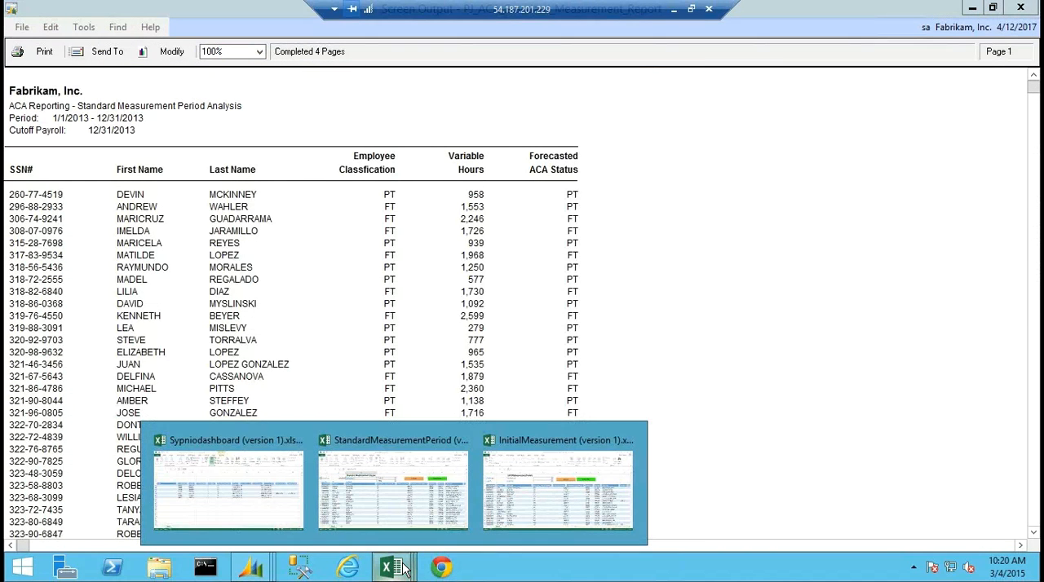
pyautogui.click(387, 507)
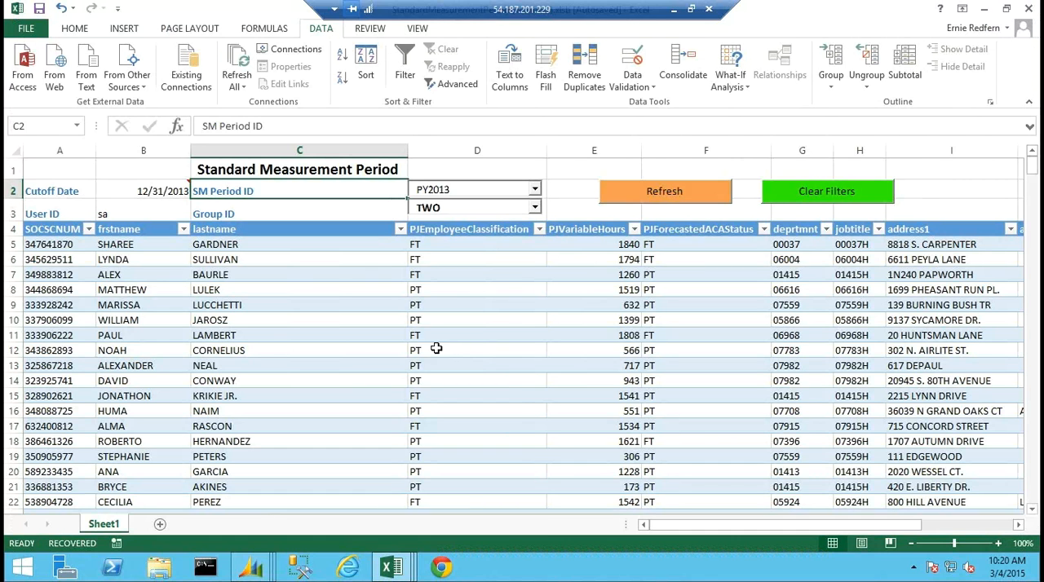
pyautogui.click(535, 191)
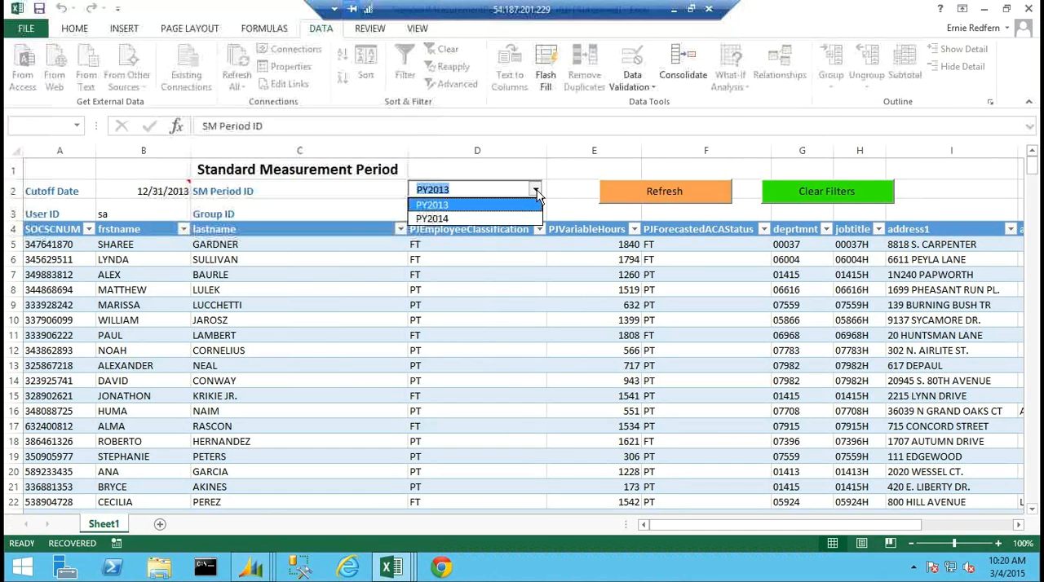
pyautogui.click(432, 208)
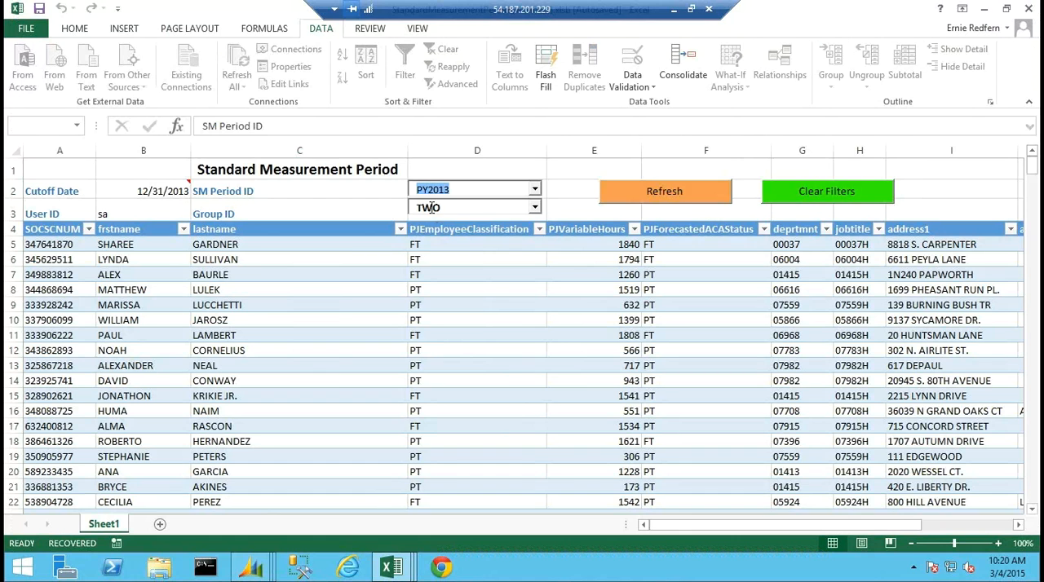
pyautogui.click(535, 211)
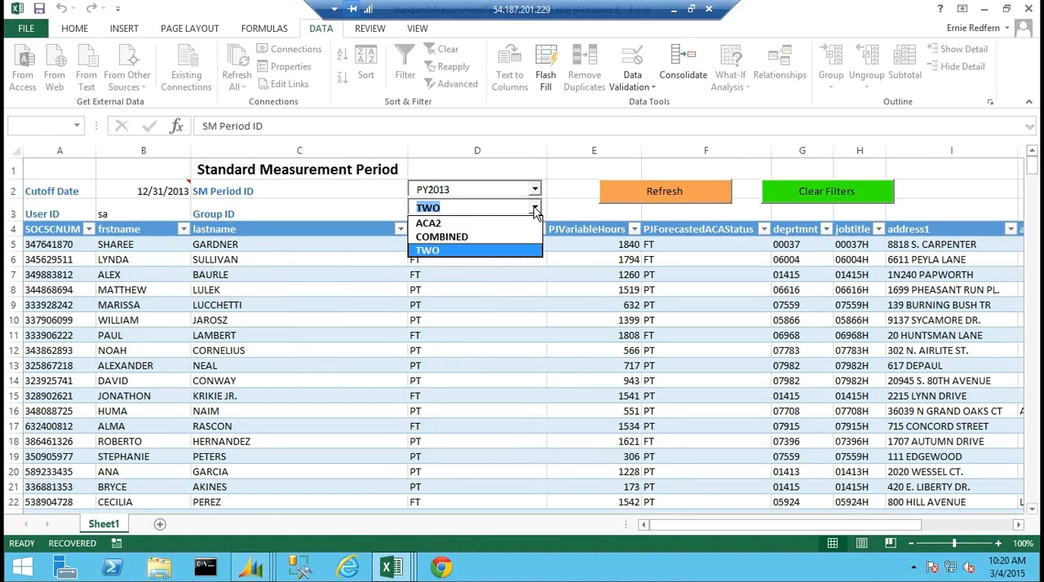
pyautogui.click(445, 250)
# Set the workbook's cutoff date to 06/30/2013 and refresh the employee data.
pyautogui.click(164, 192)
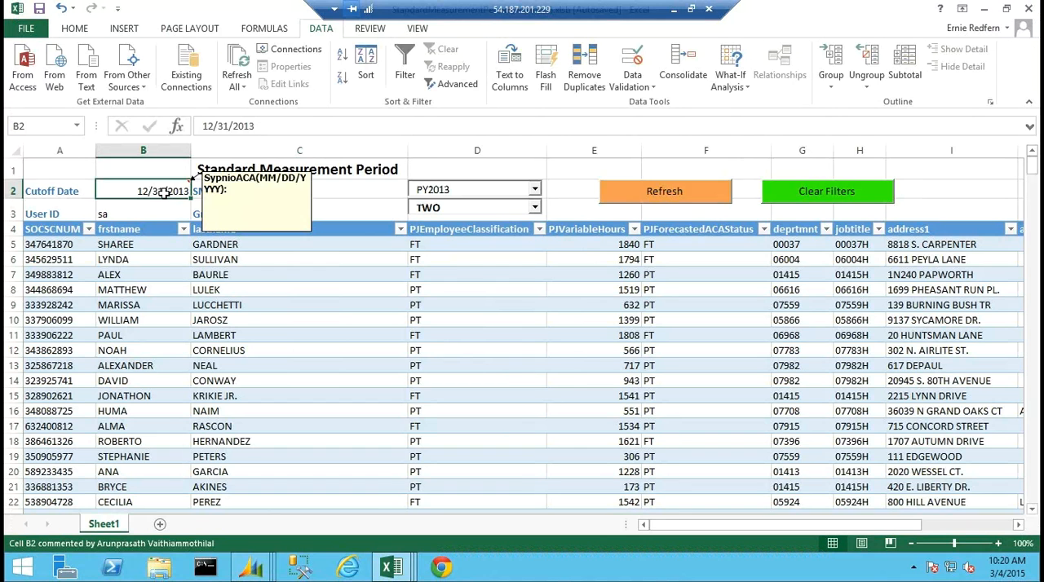
pyautogui.write('06/')
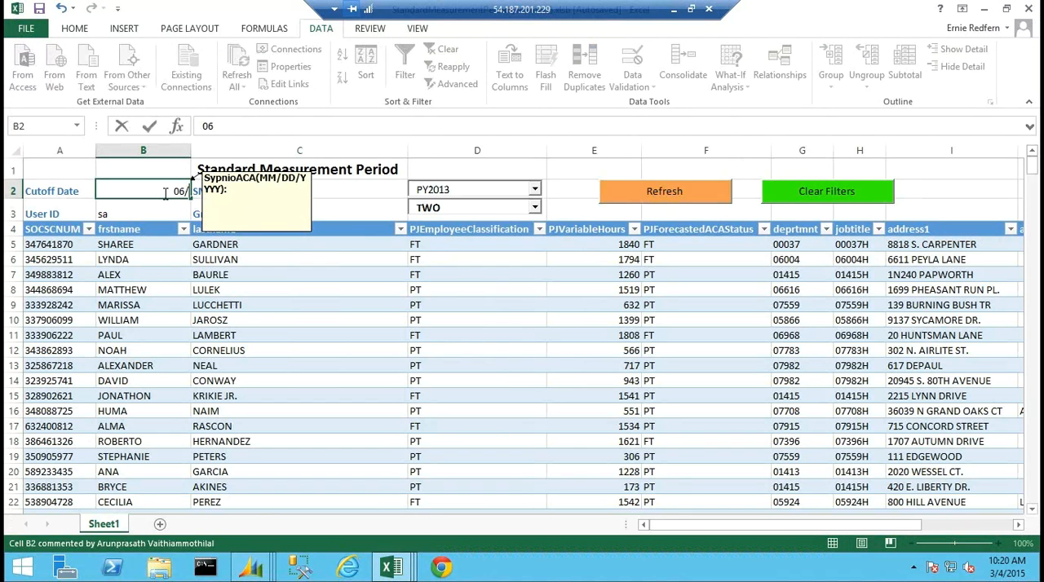
pyautogui.write('30/2013')
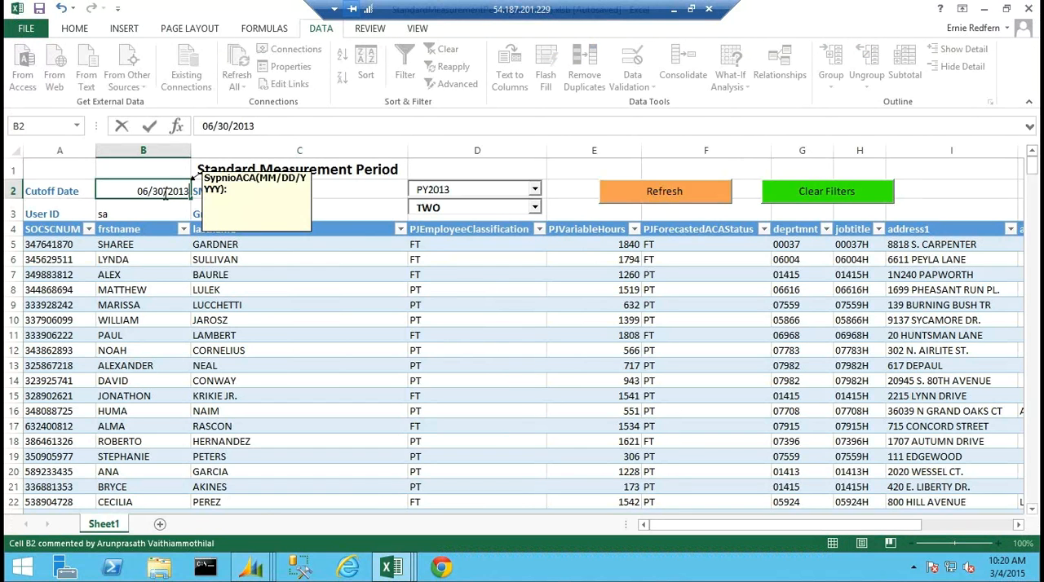
pyautogui.press('Tab')
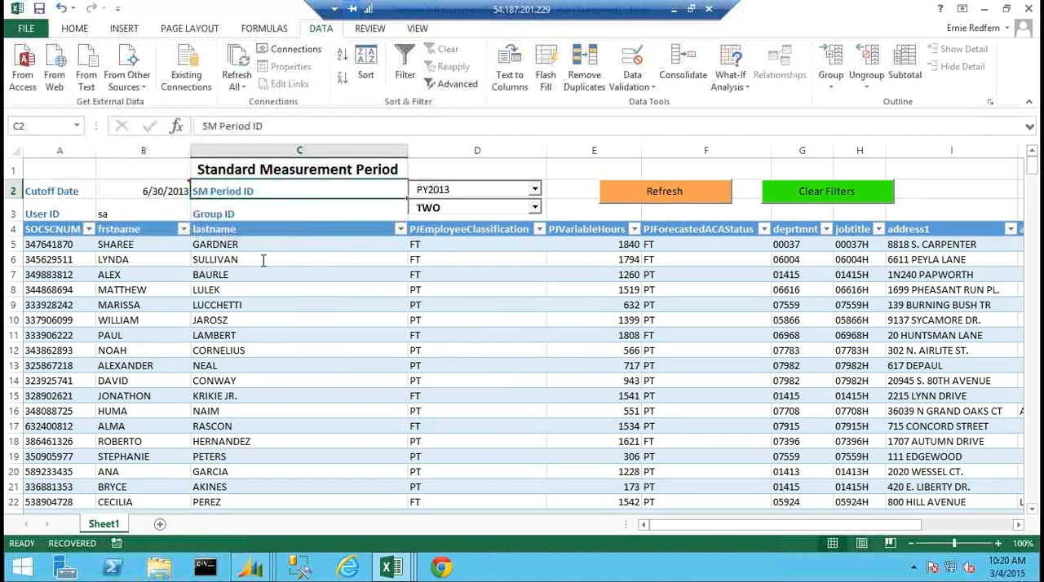
pyautogui.click(645, 198)
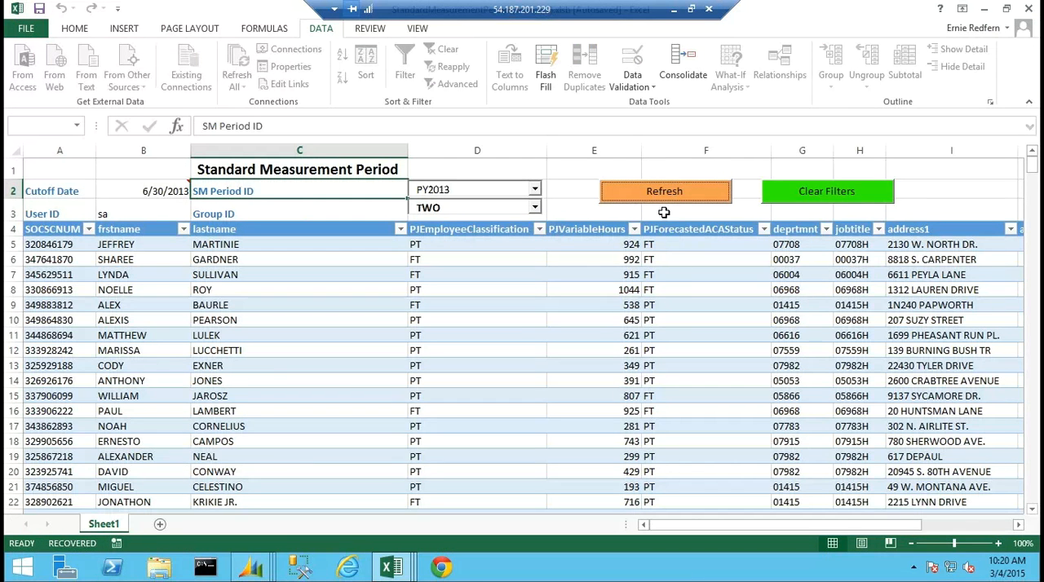
# Filter the table to employees classified PT with forecasted ACA status FT, and look through the matching rows.
pyautogui.click(538, 229)
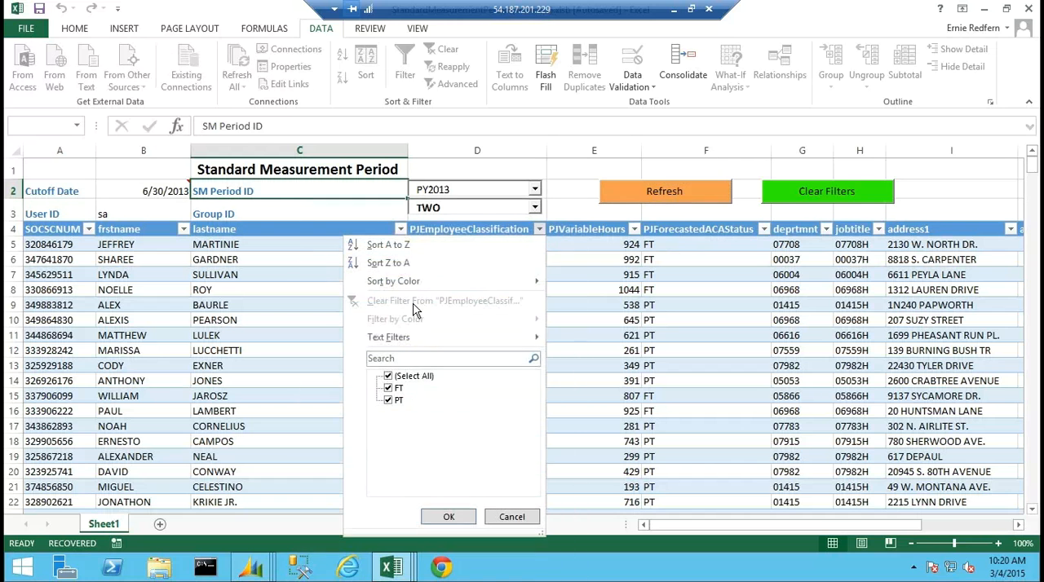
pyautogui.click(388, 388)
pyautogui.click(449, 521)
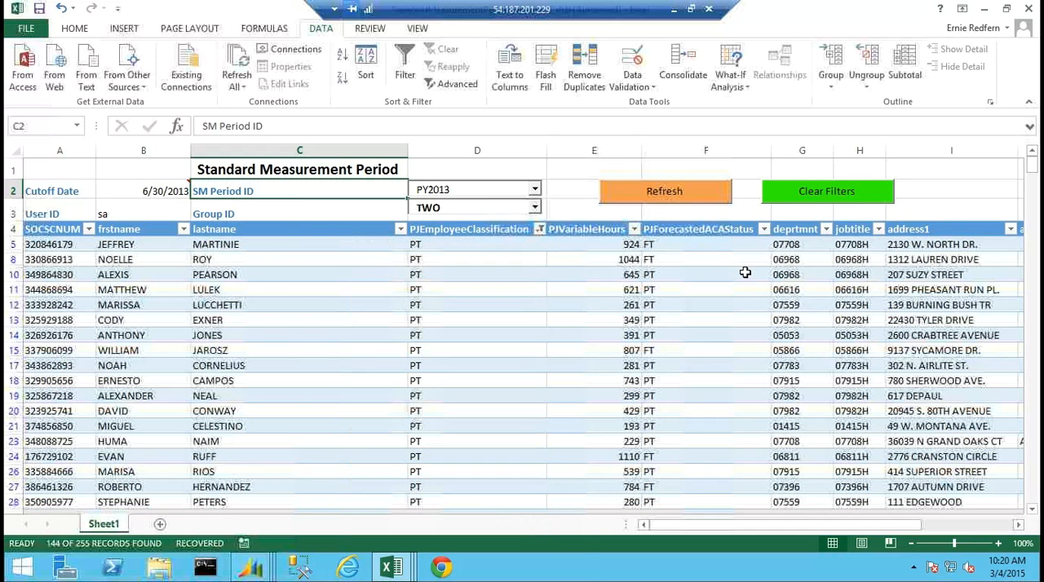
pyautogui.click(763, 231)
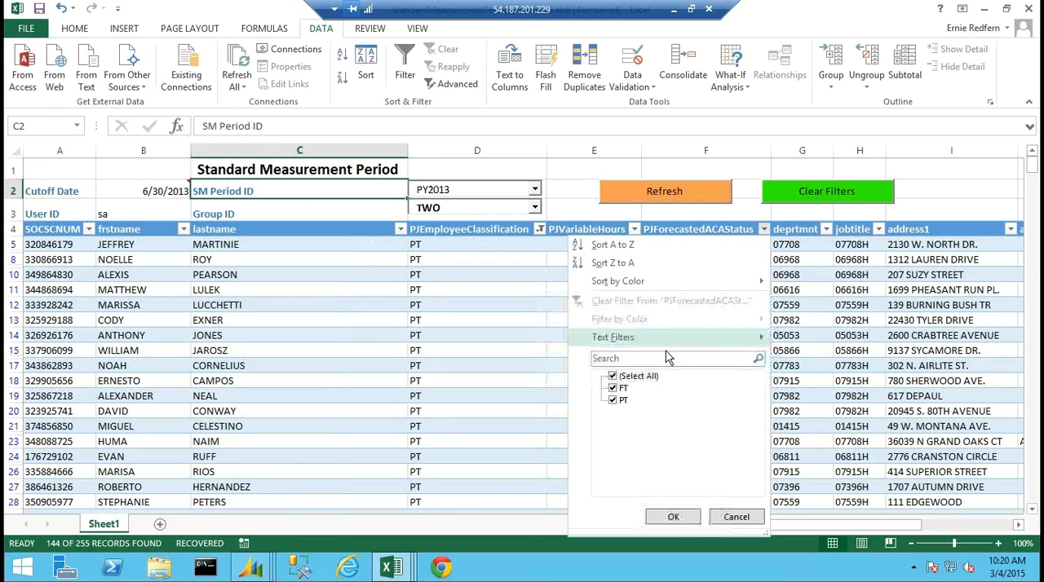
pyautogui.click(614, 401)
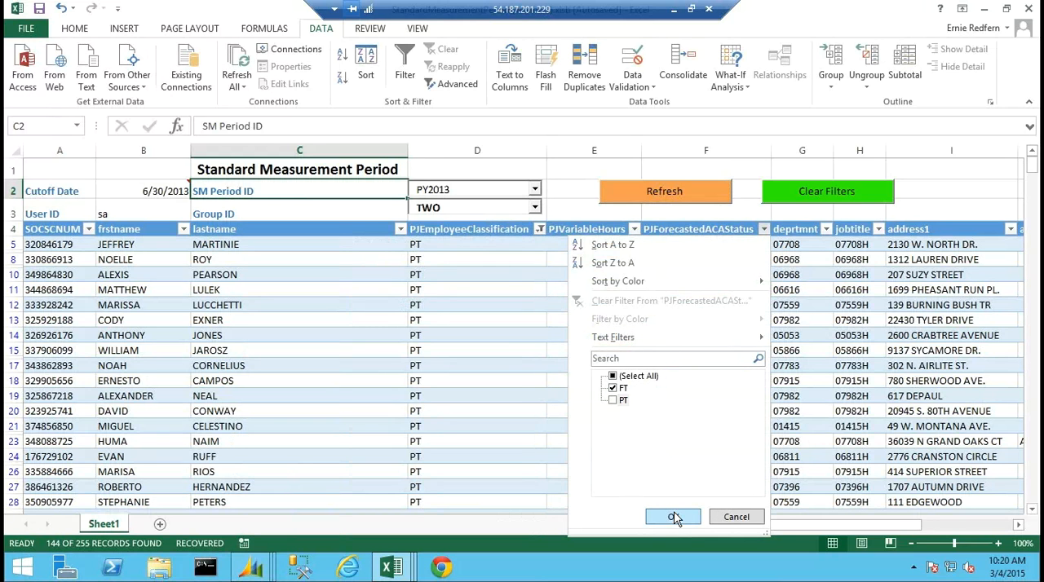
pyautogui.click(674, 516)
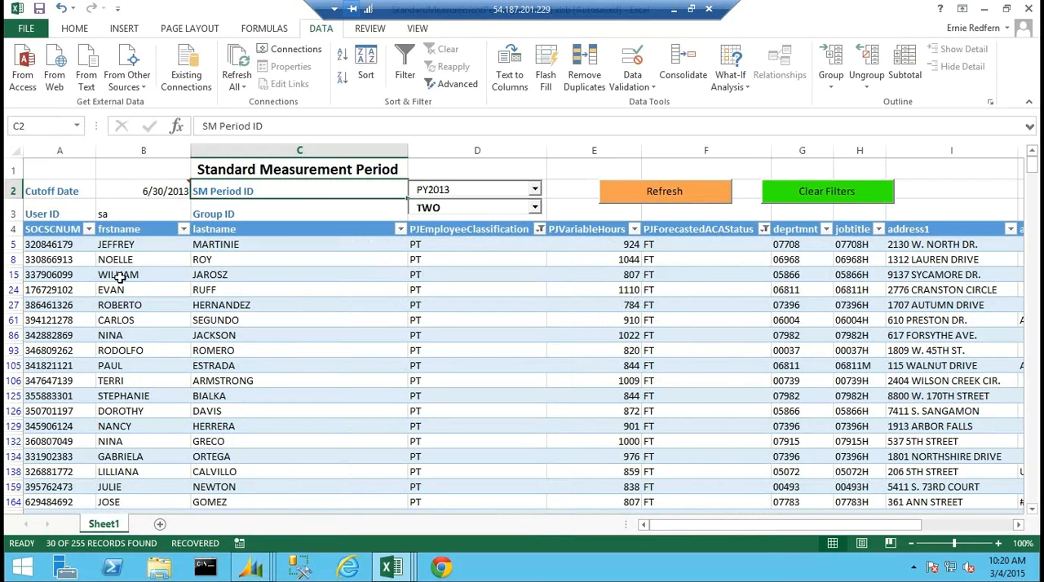
pyautogui.moveTo(135, 191)
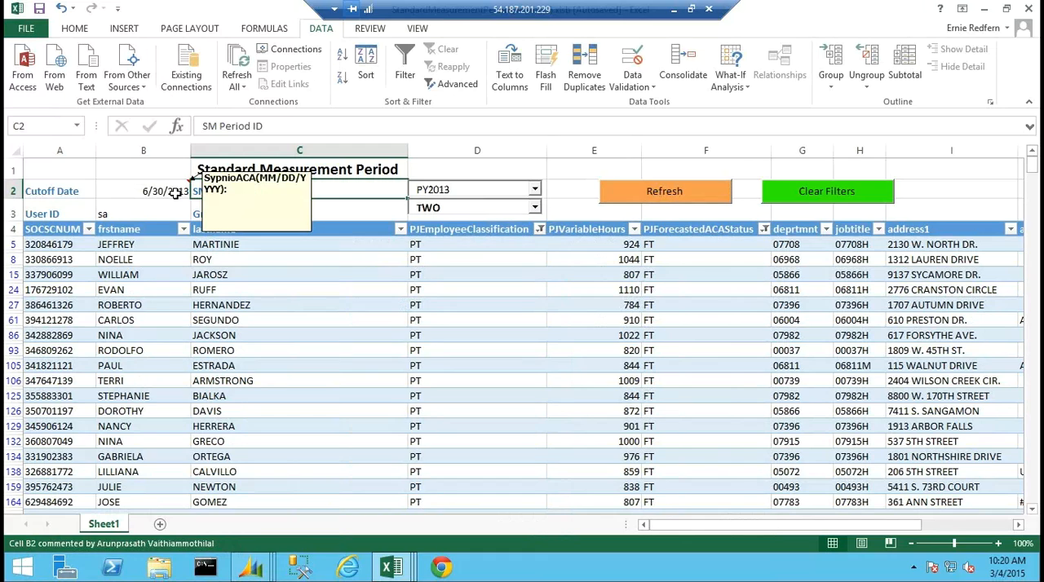
pyautogui.click(1031, 509)
pyautogui.click(1032, 509)
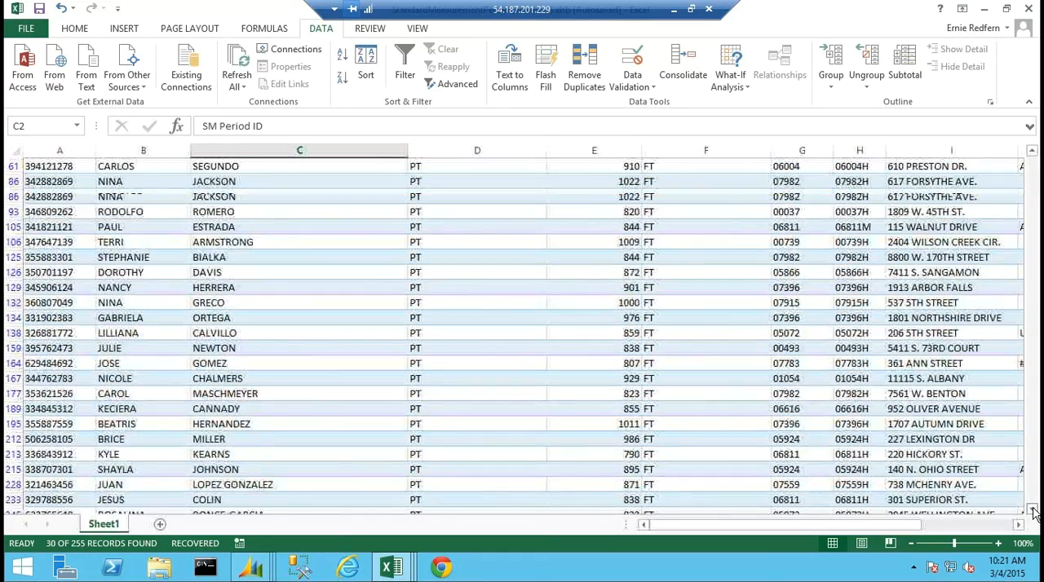
pyautogui.moveTo(1031, 210); pyautogui.dragTo(1031, 157)
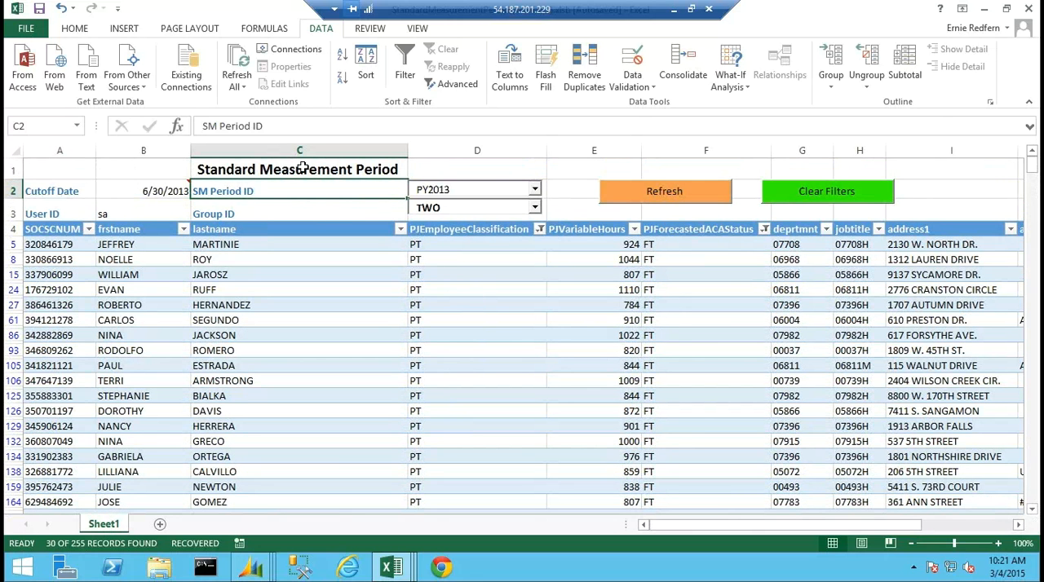
# Set the workbook's cutoff date to 12/31/2013 and refresh the filtered employee data.
pyautogui.click(158, 191)
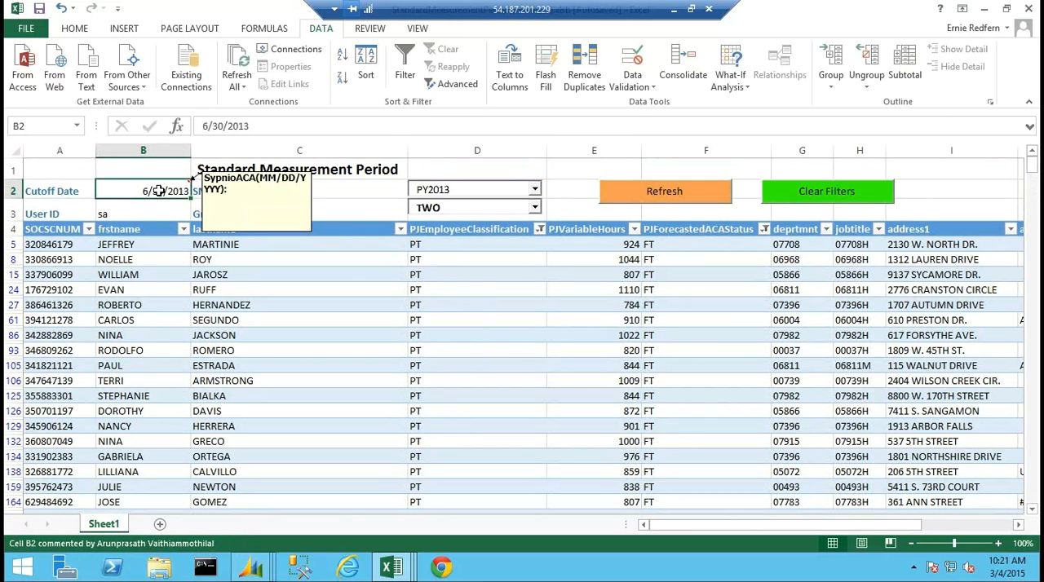
pyautogui.write('12/31/2013')
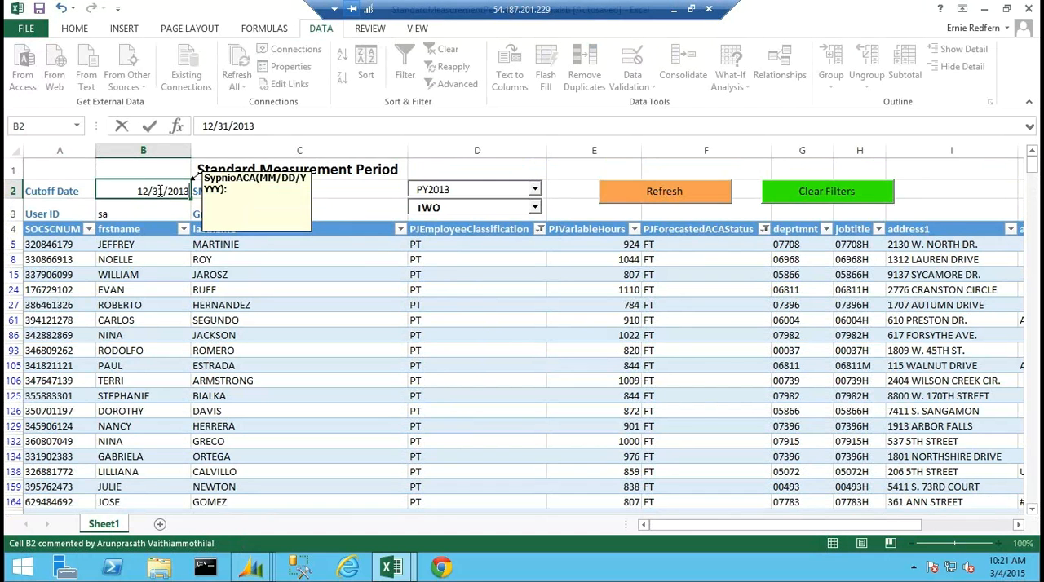
pyautogui.press('Tab')
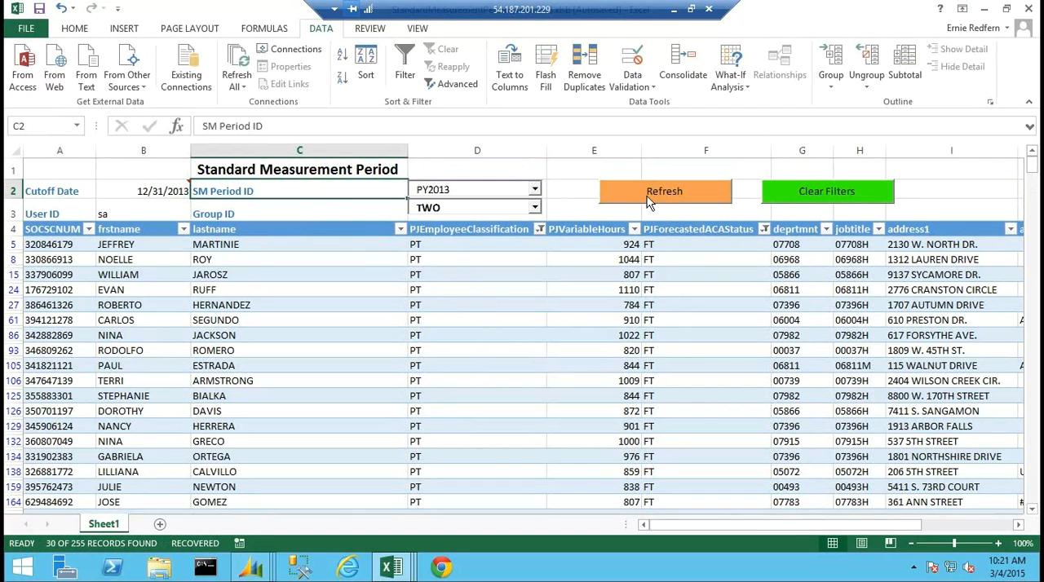
pyautogui.click(653, 192)
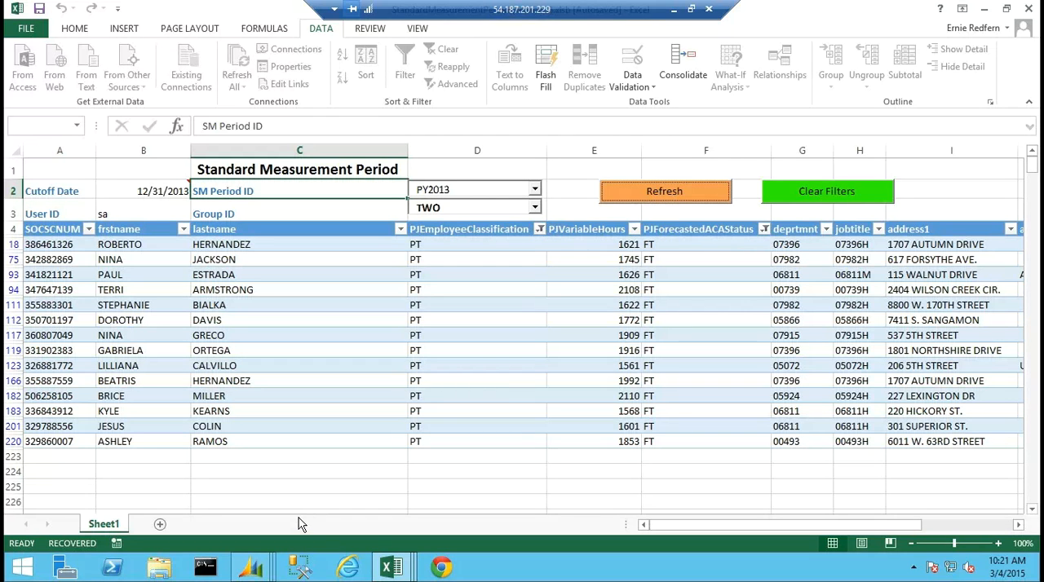
# Switch to Dynamics GP, close the standard measurement report output, and bring up the main ACA page.
pyautogui.moveTo(250, 567)
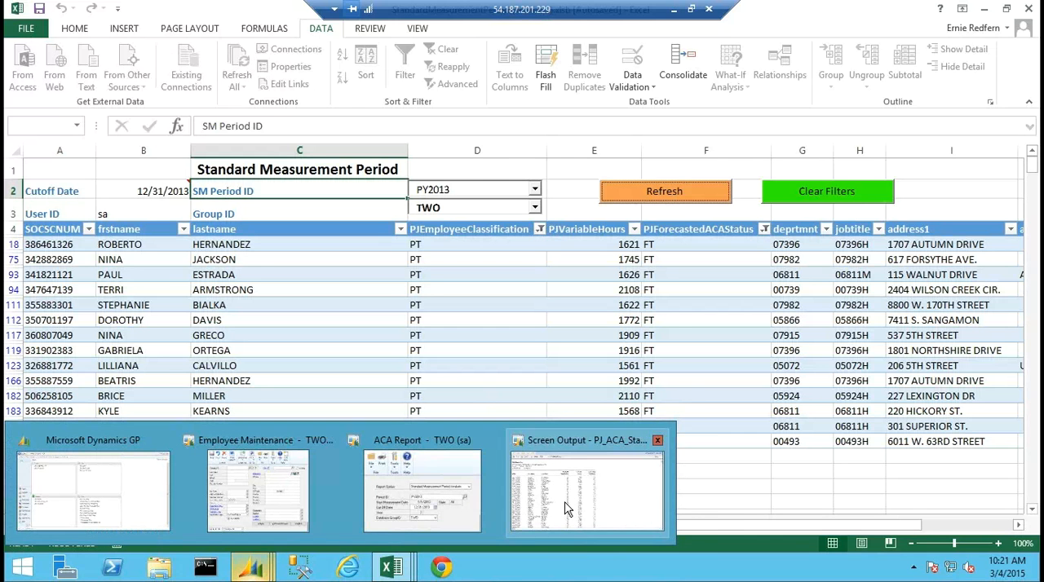
pyautogui.click(568, 507)
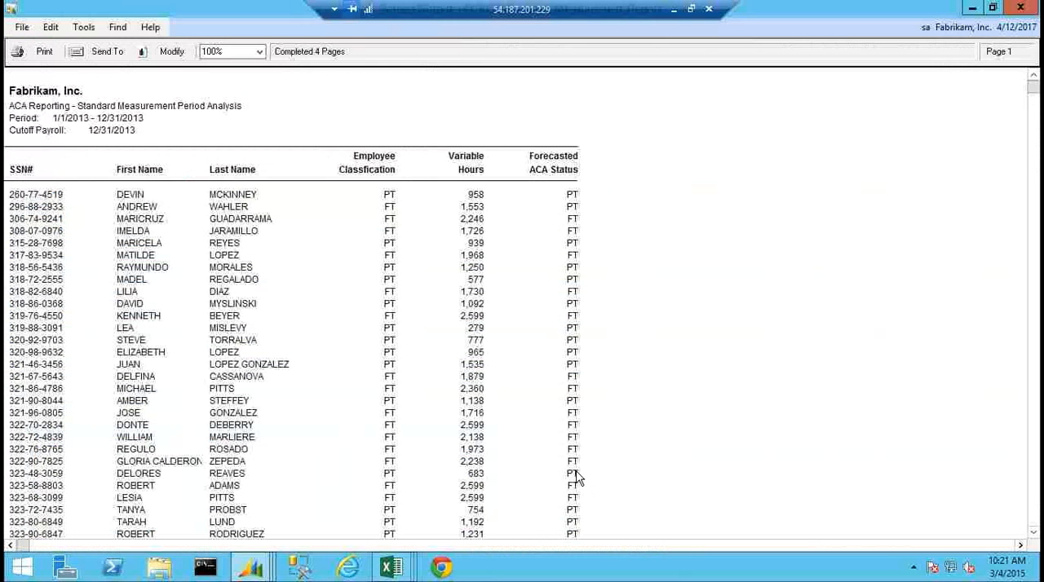
pyautogui.click(1020, 8)
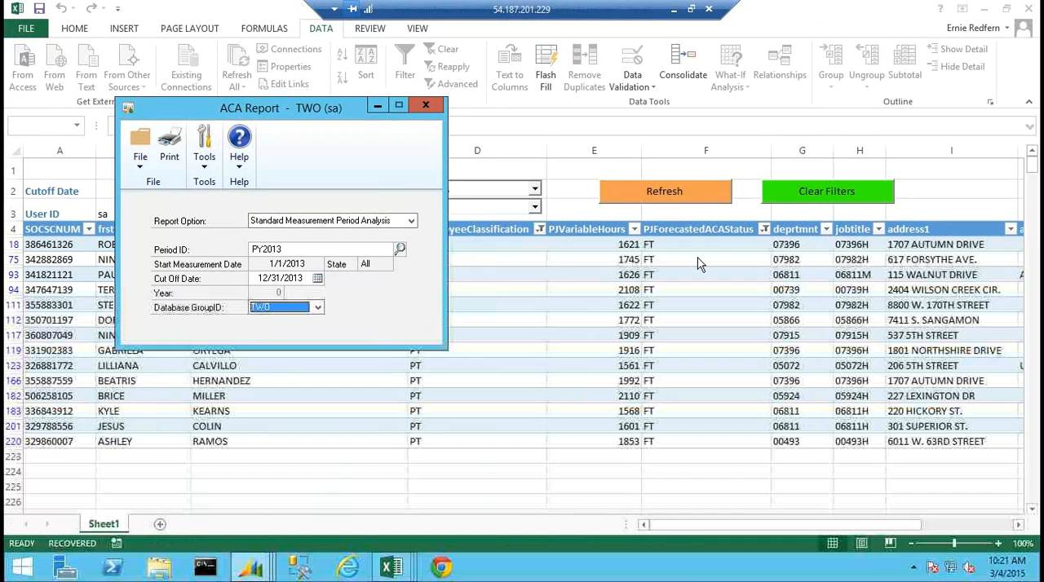
pyautogui.click(297, 569)
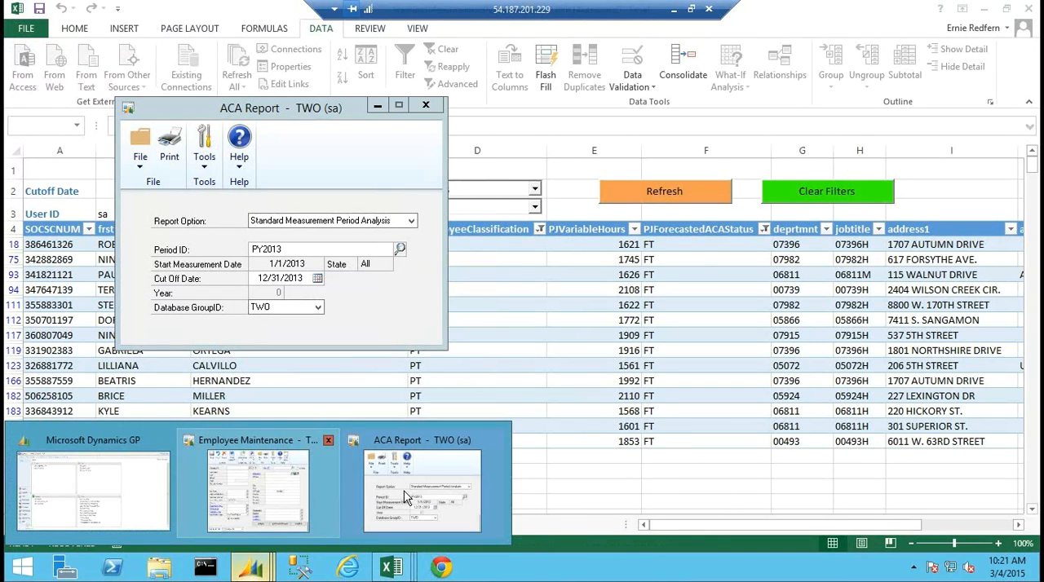
pyautogui.click(88, 485)
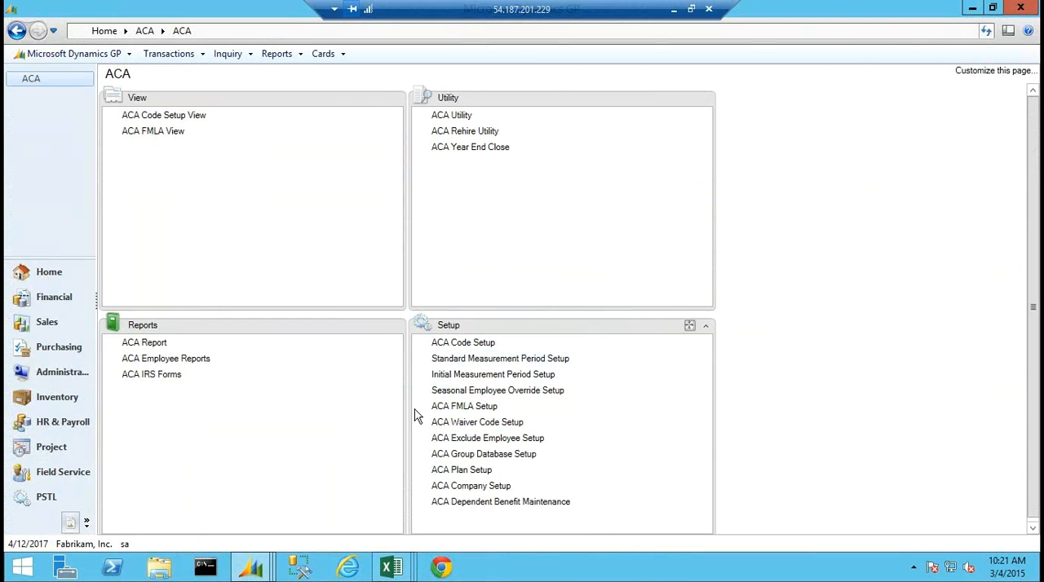
# Review the PY2013 and PY2014 standard measurement period setups and the initial measurement period setup, closing each window.
pyautogui.click(480, 359)
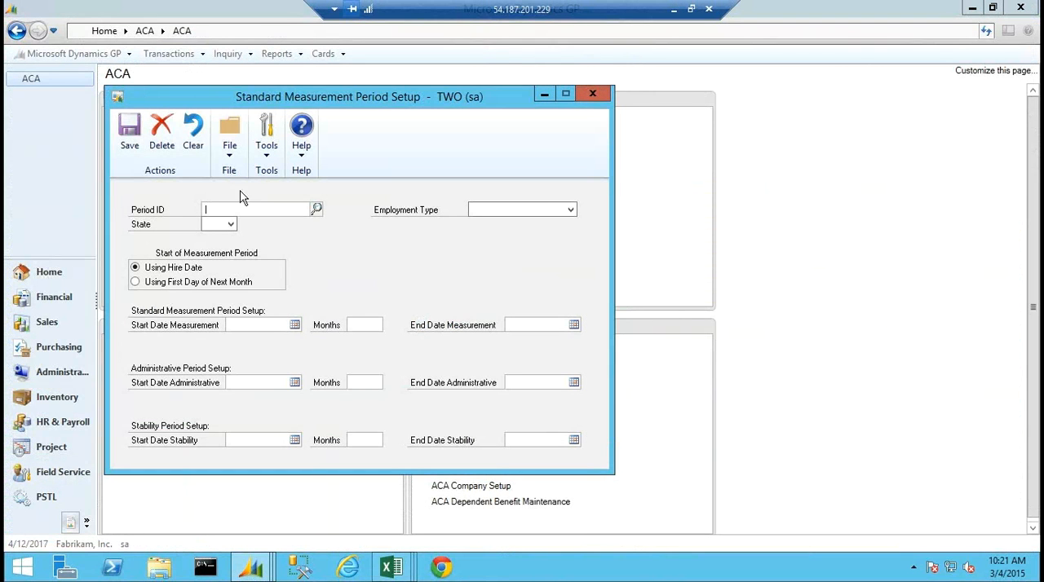
pyautogui.click(322, 209)
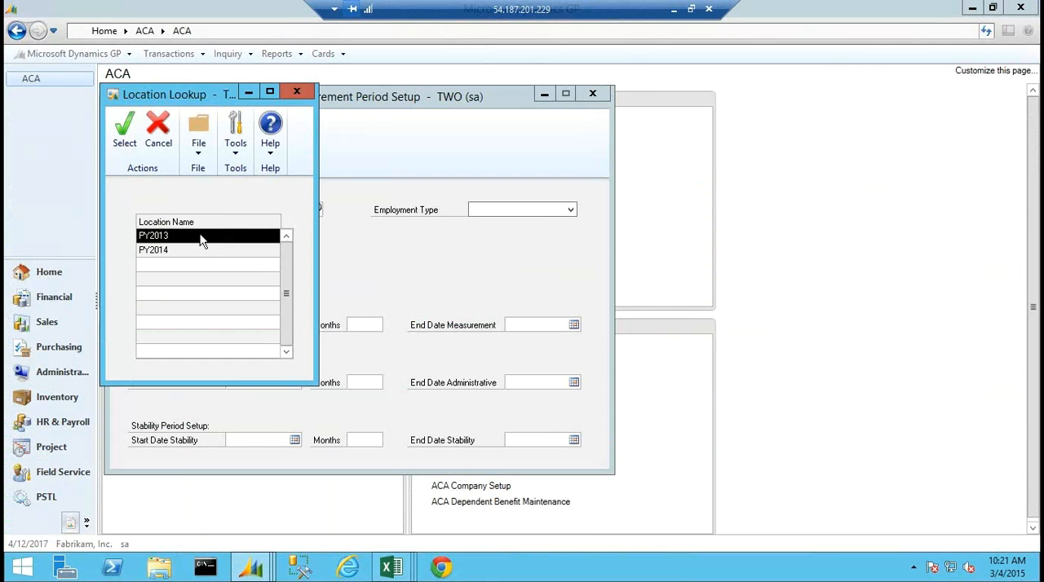
pyautogui.doubleClick(202, 236)
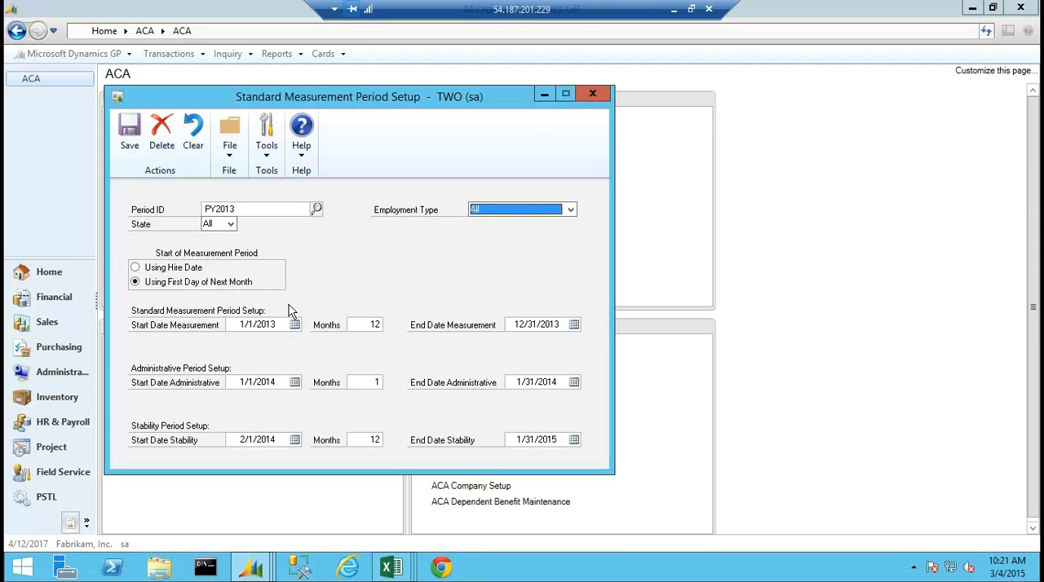
pyautogui.click(316, 210)
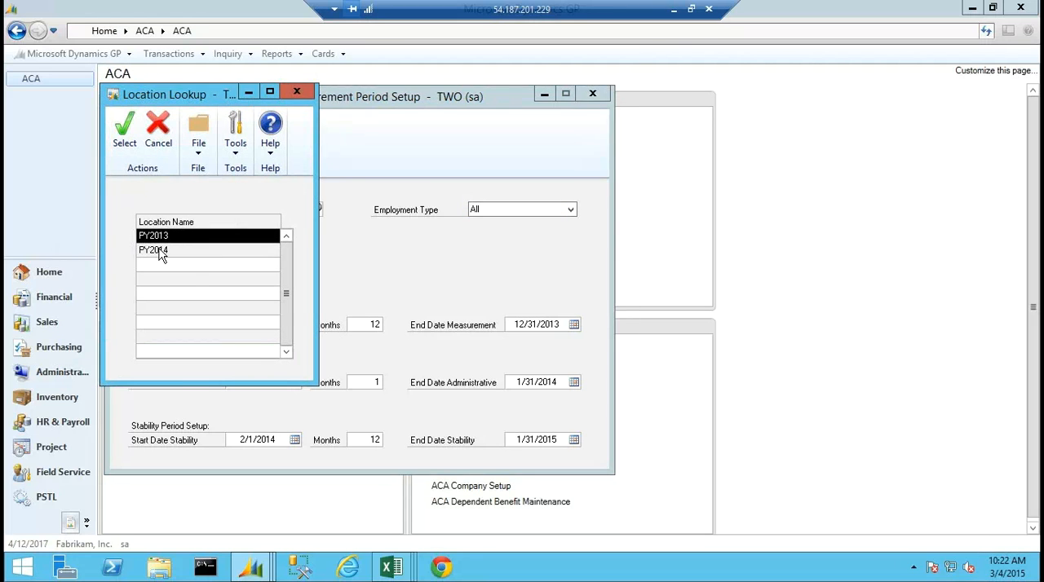
pyautogui.doubleClick(161, 252)
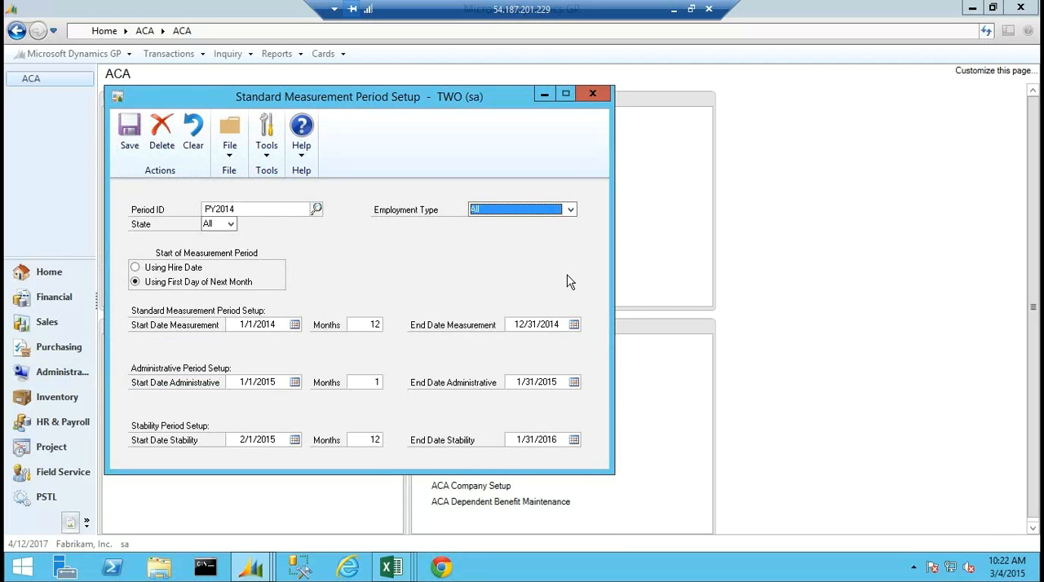
pyautogui.click(594, 97)
pyautogui.click(502, 376)
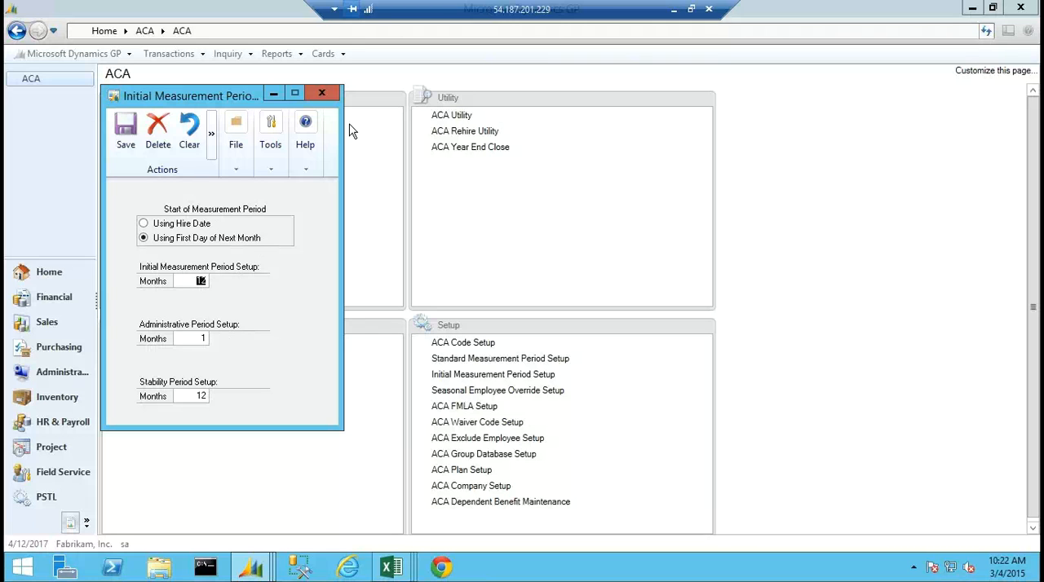
pyautogui.click(322, 93)
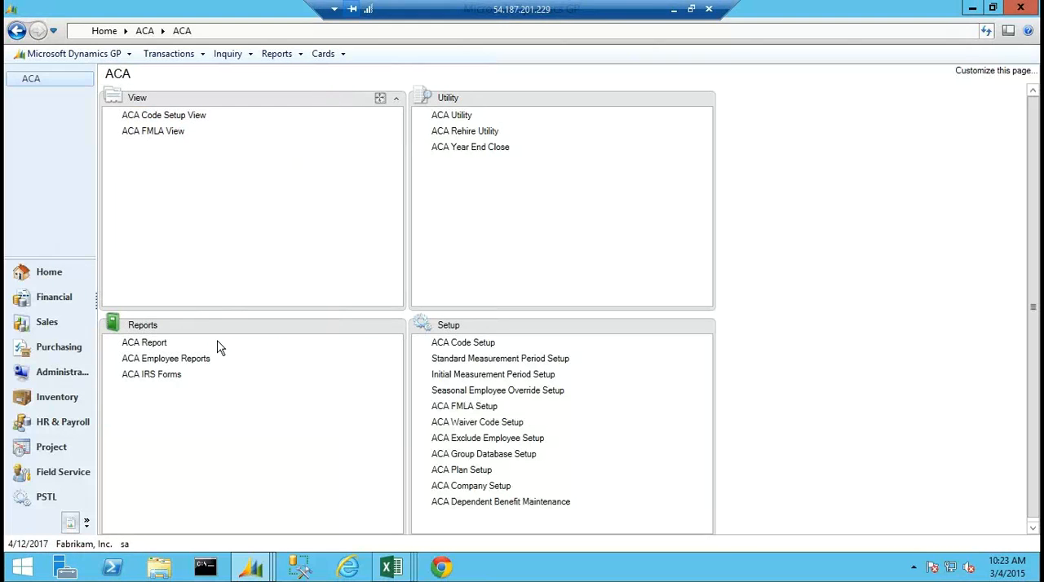
# Set up an ACA report for Initial Measurement Period Analysis with period PY2013 and cutoff date 12/31/2013.
pyautogui.click(149, 346)
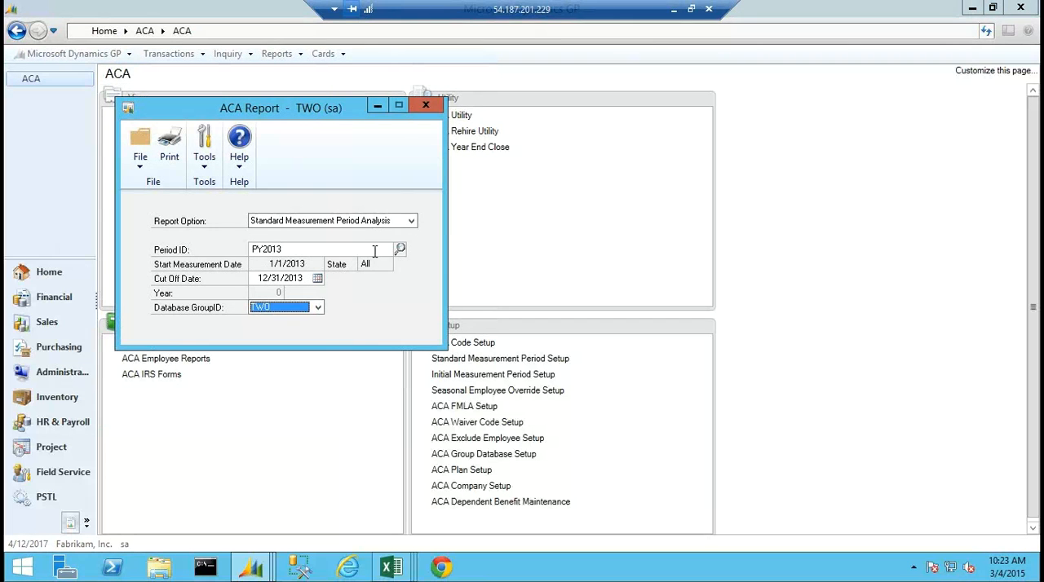
pyautogui.click(411, 221)
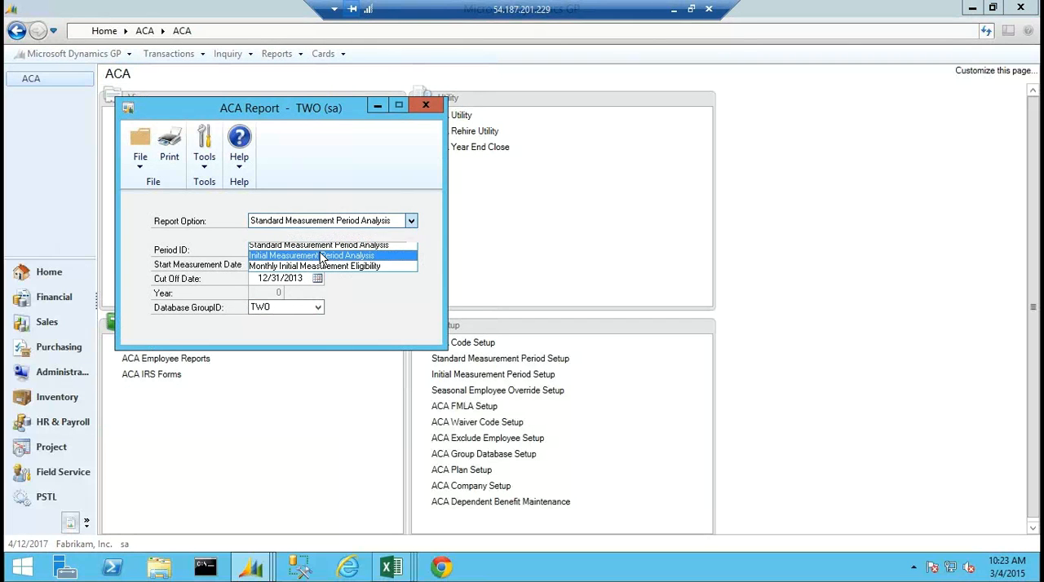
pyautogui.click(322, 256)
pyautogui.click(400, 249)
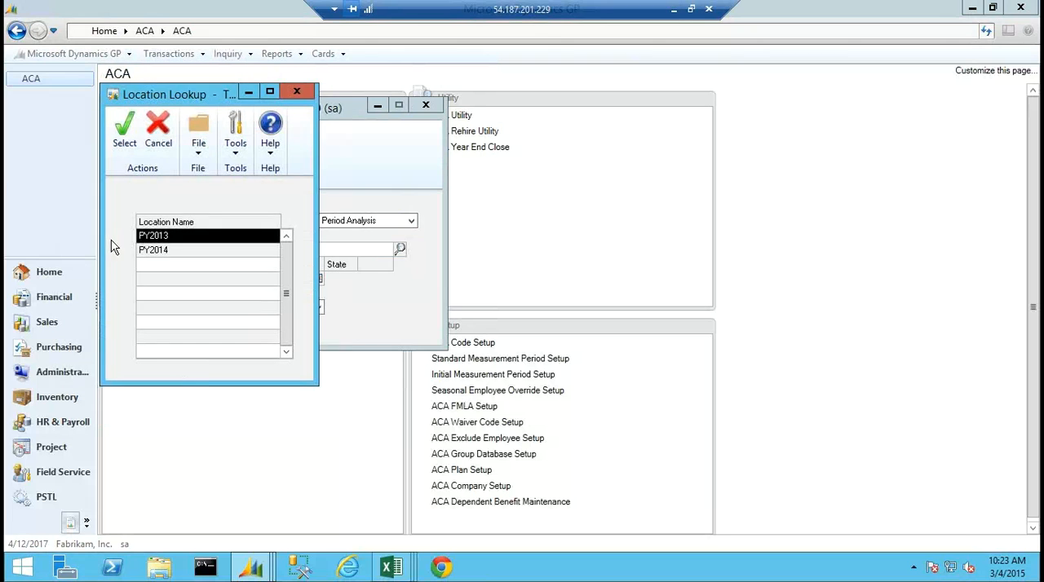
pyautogui.doubleClick(147, 236)
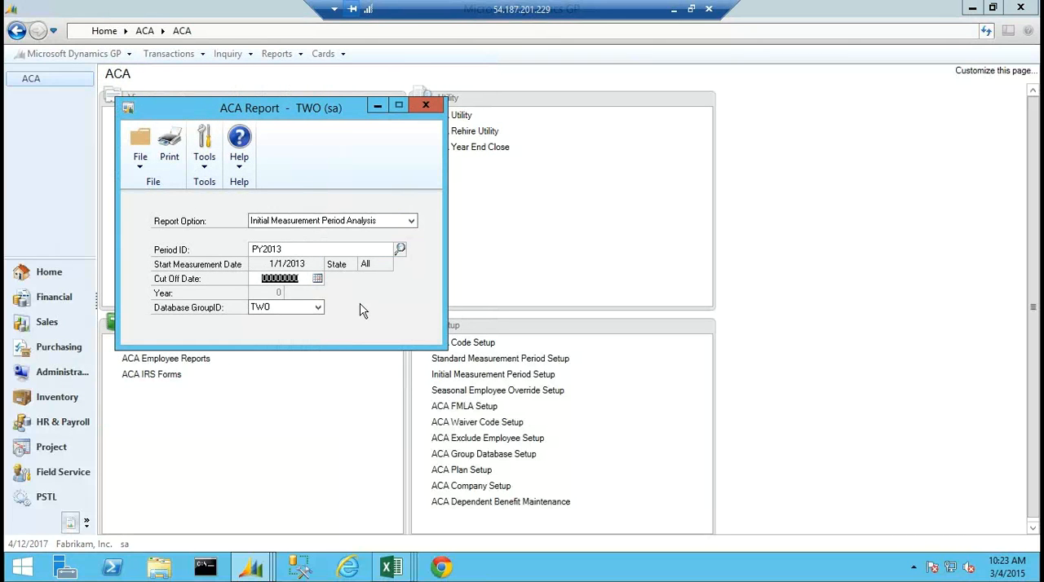
pyautogui.write('12/31/2013')
# Print the Initial Measurement Period Analysis report to the screen.
pyautogui.click(168, 147)
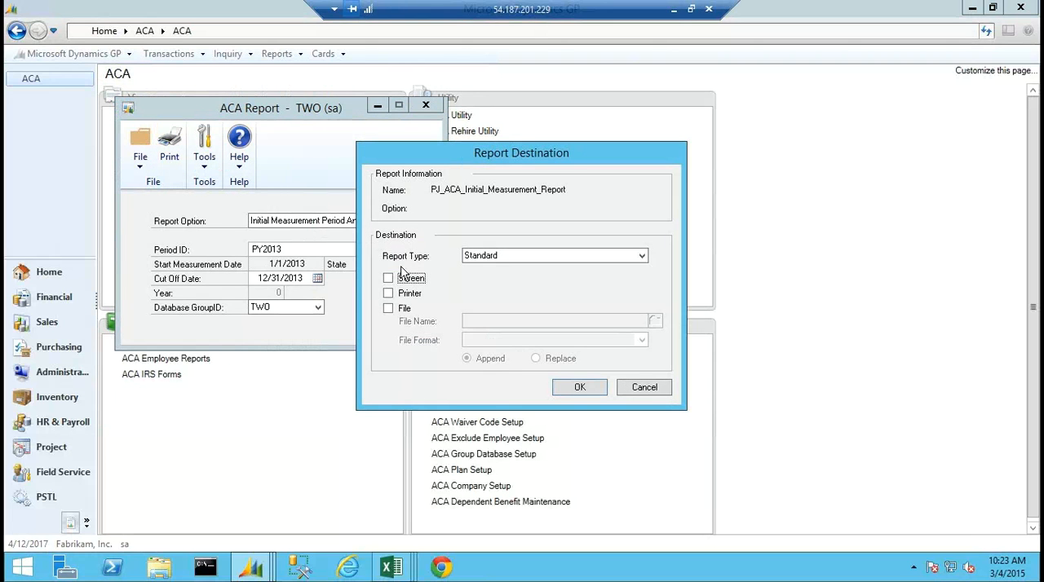
pyautogui.press('space')
pyautogui.click(581, 389)
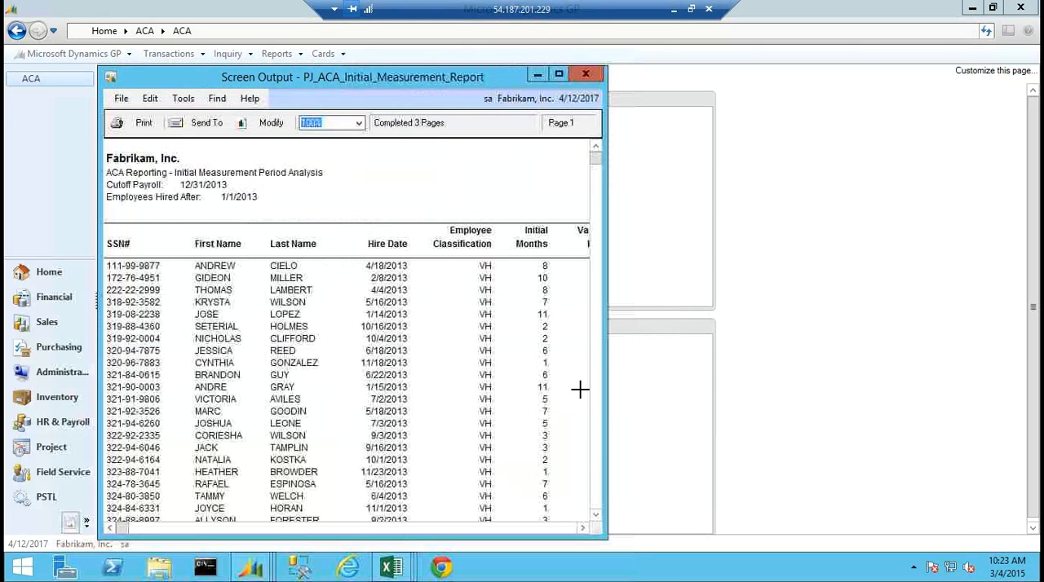
# Widen the report output to show all columns and look through its pages down to the forecast totals.
pyautogui.moveTo(601, 378); pyautogui.dragTo(850, 372)
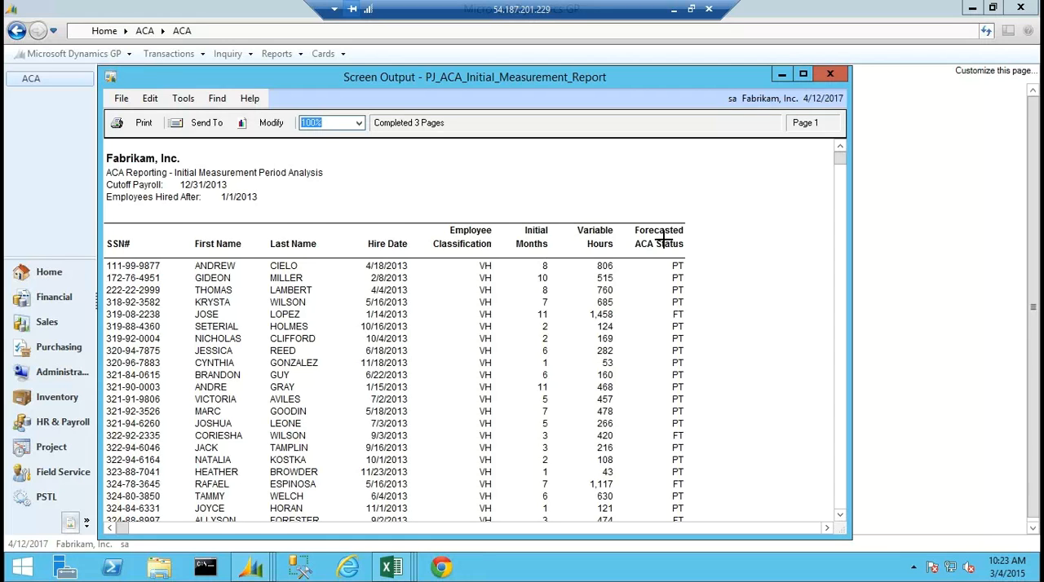
pyautogui.click(840, 244)
pyautogui.moveTo(843, 245); pyautogui.dragTo(840, 155)
pyautogui.click(840, 404)
pyautogui.click(840, 403)
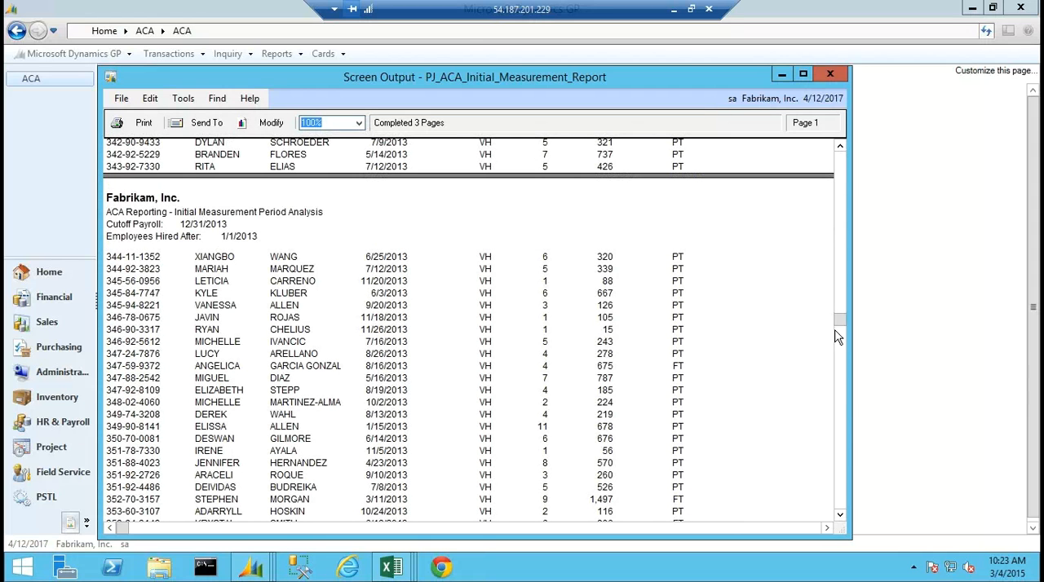
pyautogui.moveTo(840, 322); pyautogui.dragTo(839, 505)
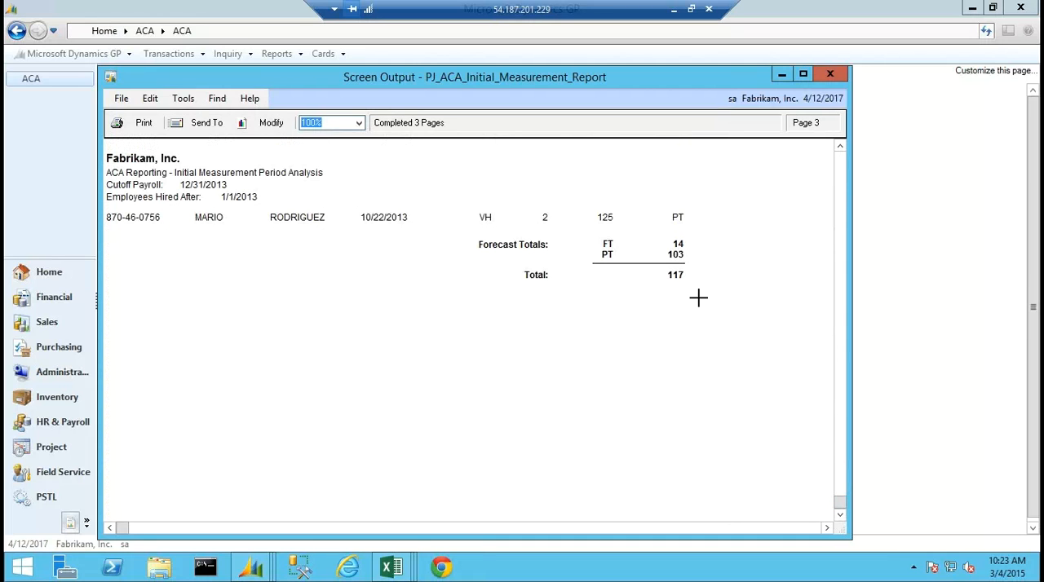
pyautogui.click(840, 169)
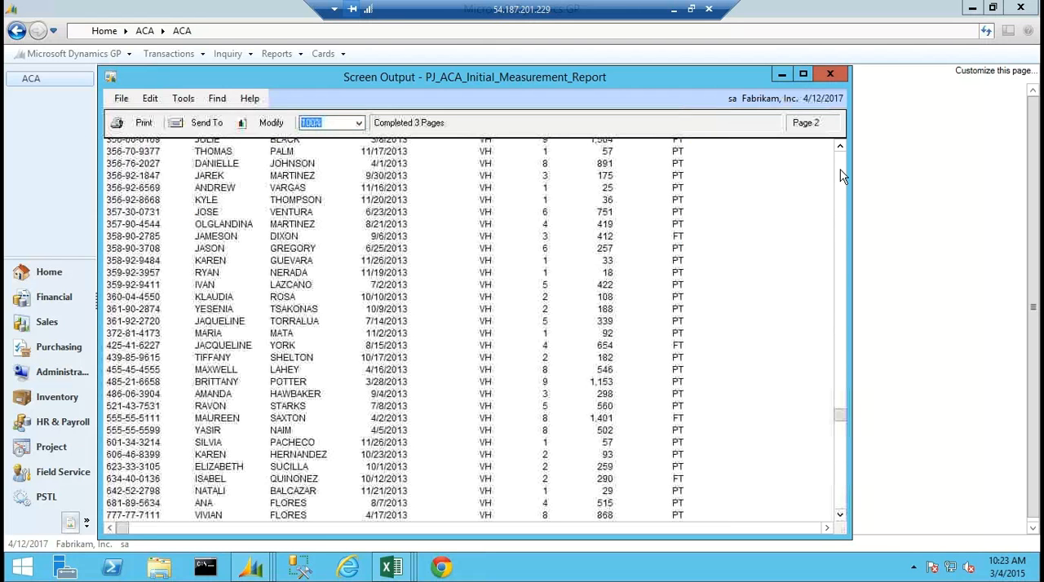
# Switch to the InitialMeasurement workbook in Excel and select PY2013 as the SM Period ID.
pyautogui.moveTo(392, 568)
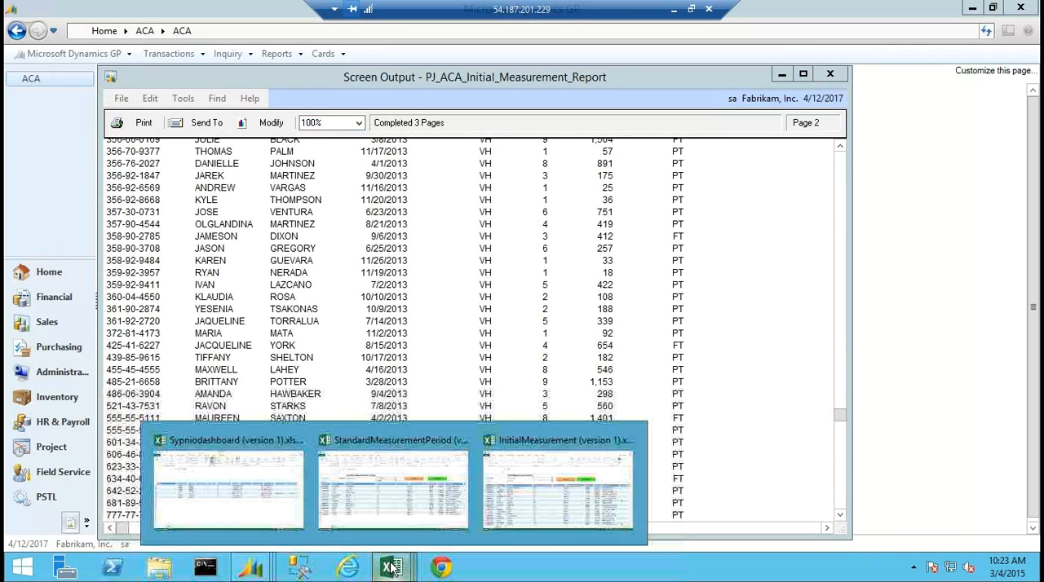
pyautogui.click(569, 475)
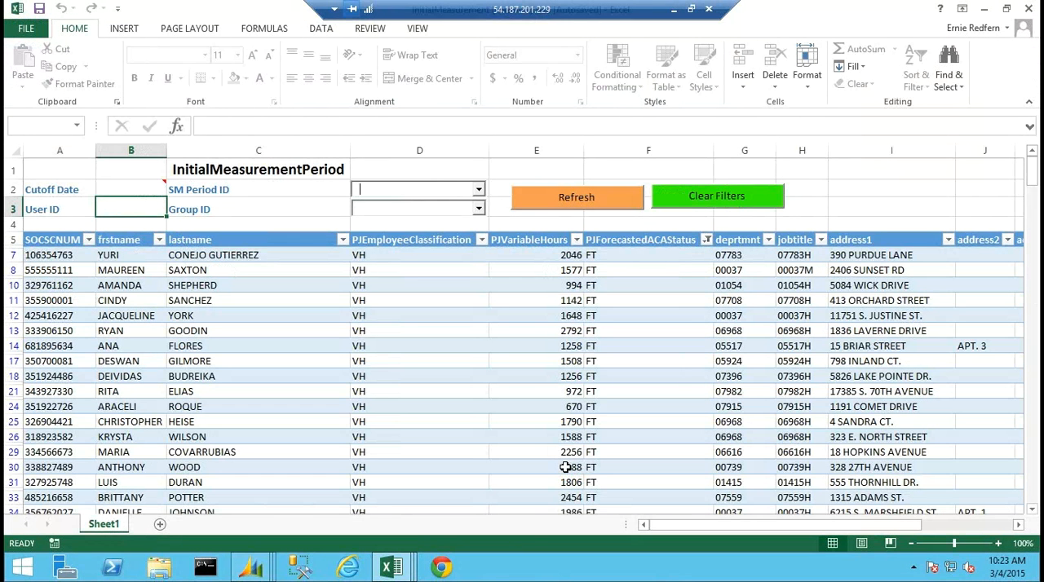
pyautogui.click(478, 189)
pyautogui.click(398, 207)
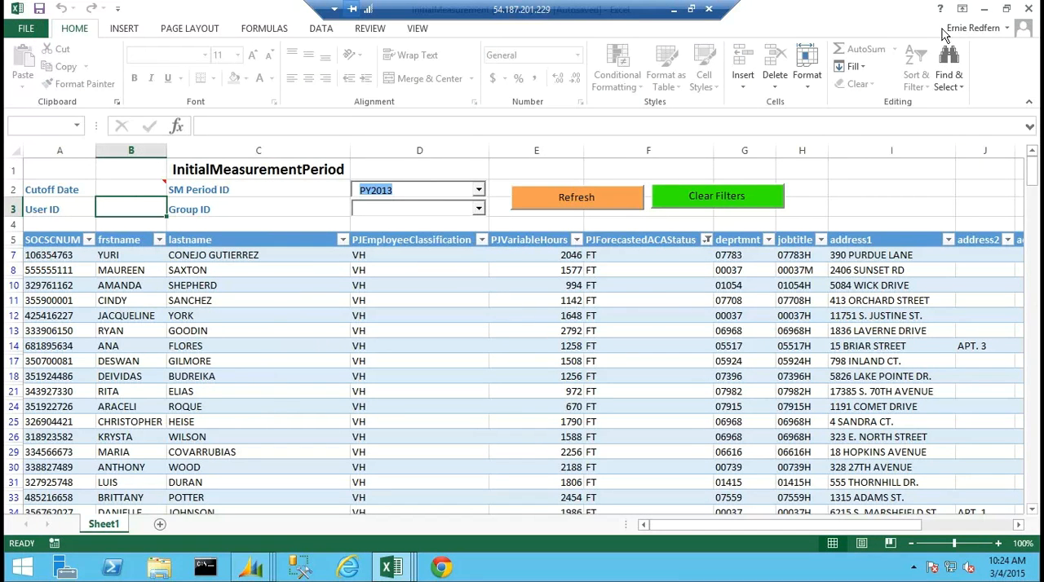
# Minimize the open Excel workbooks to return to Dynamics GP and close the initial measurement report output.
pyautogui.click(983, 14)
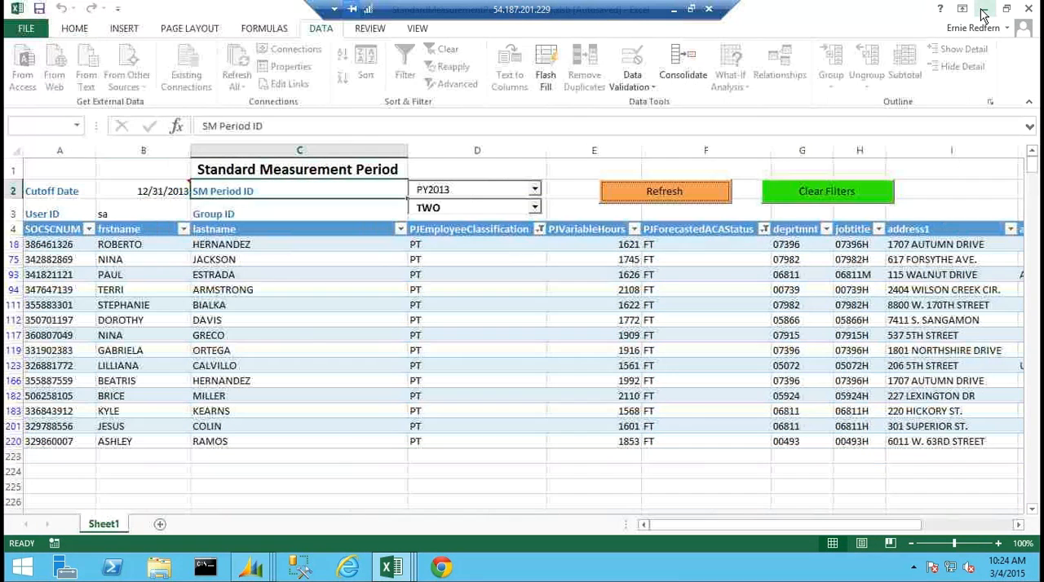
pyautogui.click(983, 13)
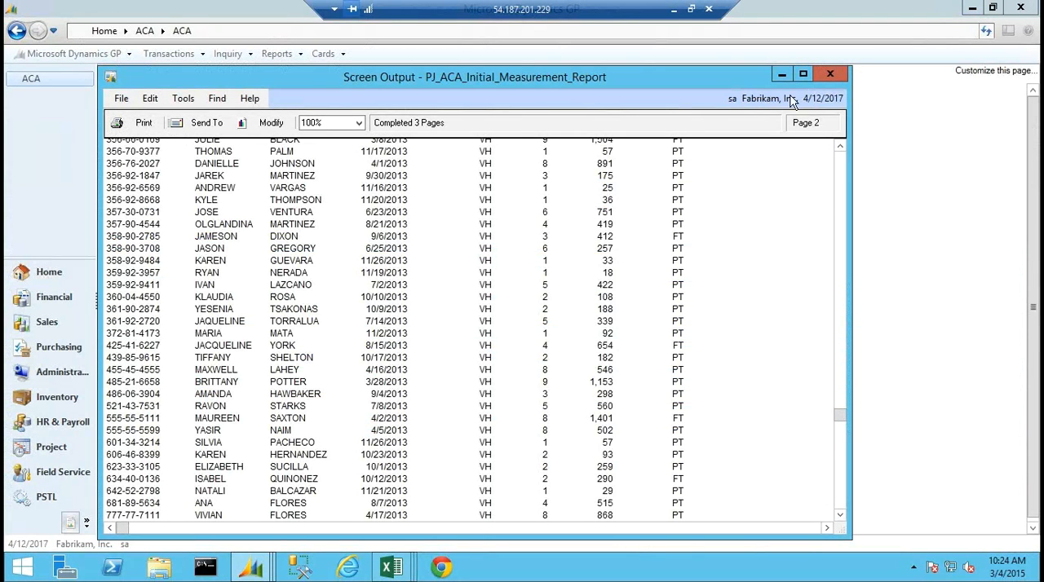
pyautogui.click(839, 75)
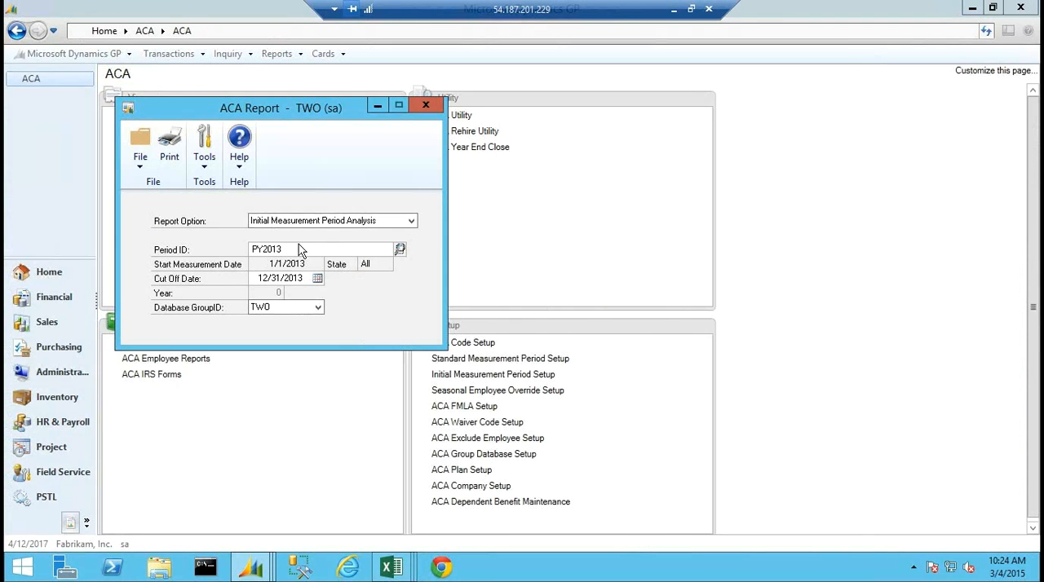
# Set the ACA report to Monthly Initial Measurement Eligibility with period PY2013 and cutoff date 3/31/2014.
pyautogui.click(411, 222)
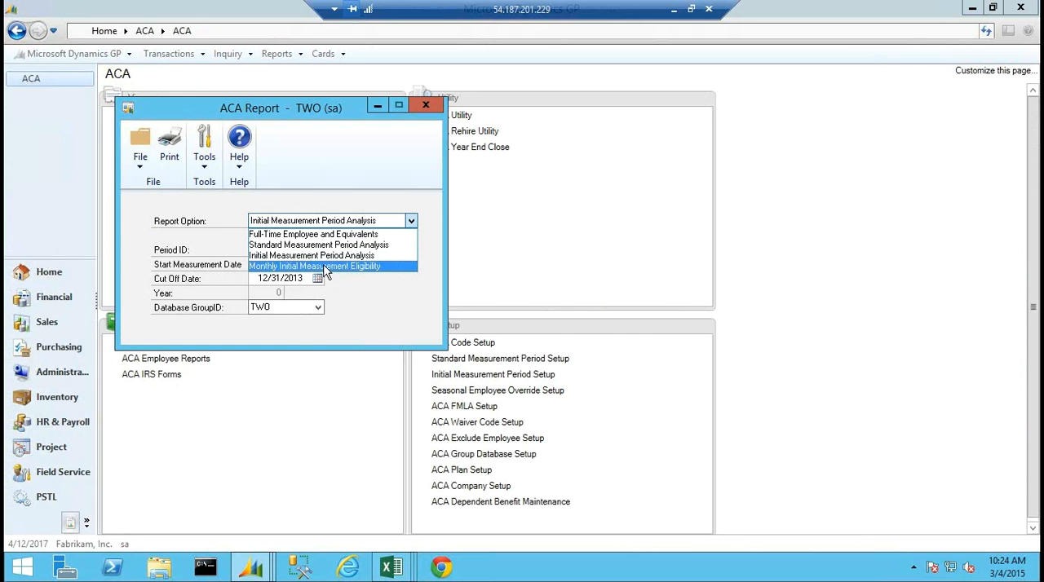
pyautogui.click(324, 268)
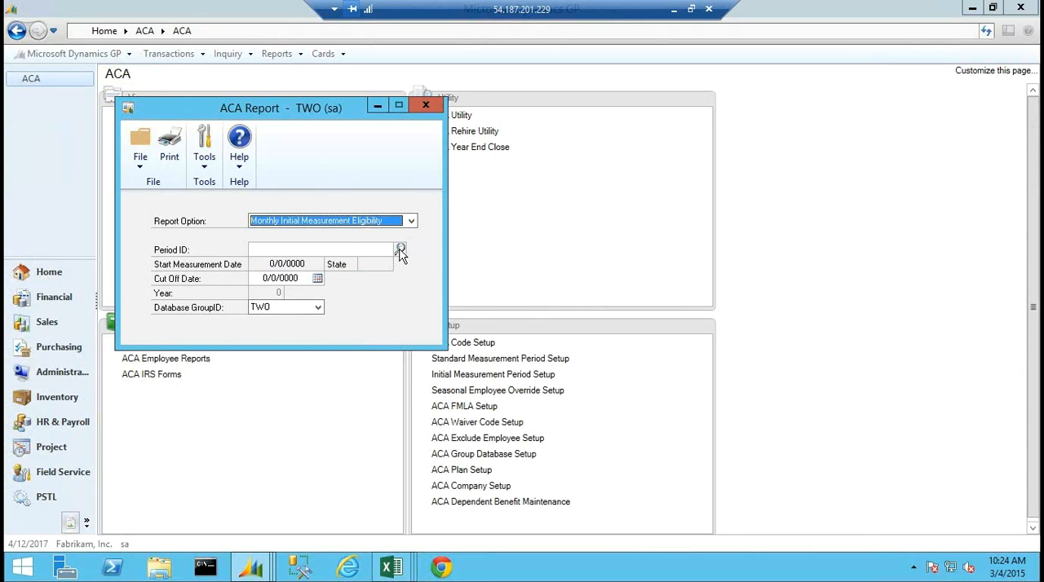
pyautogui.click(399, 249)
pyautogui.doubleClick(161, 237)
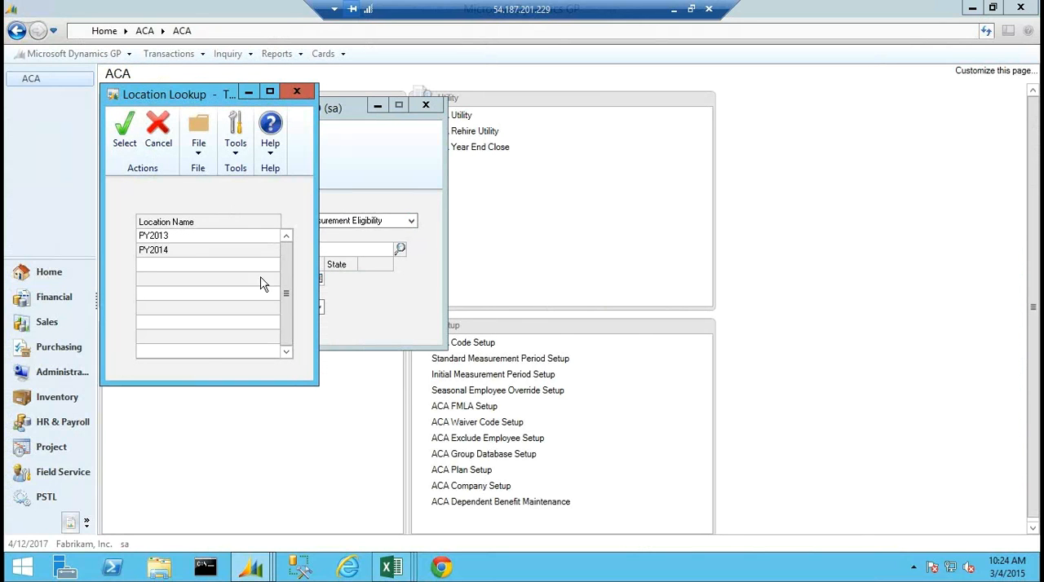
pyautogui.write('03')
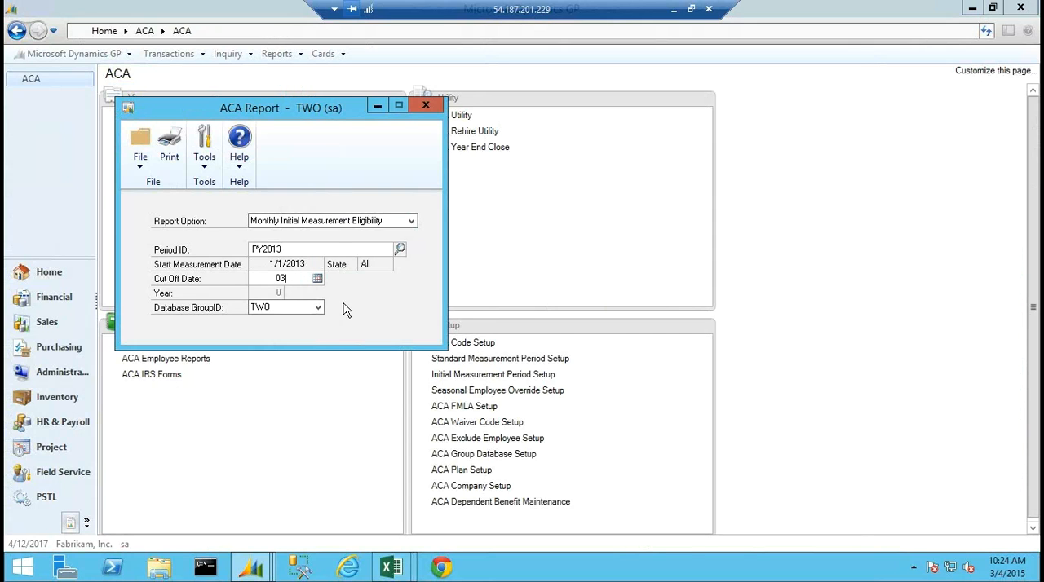
pyautogui.write('312014')
pyautogui.press('Tab')
# Print the monthly eligibility report to the screen and widen its window to show all columns.
pyautogui.click(171, 148)
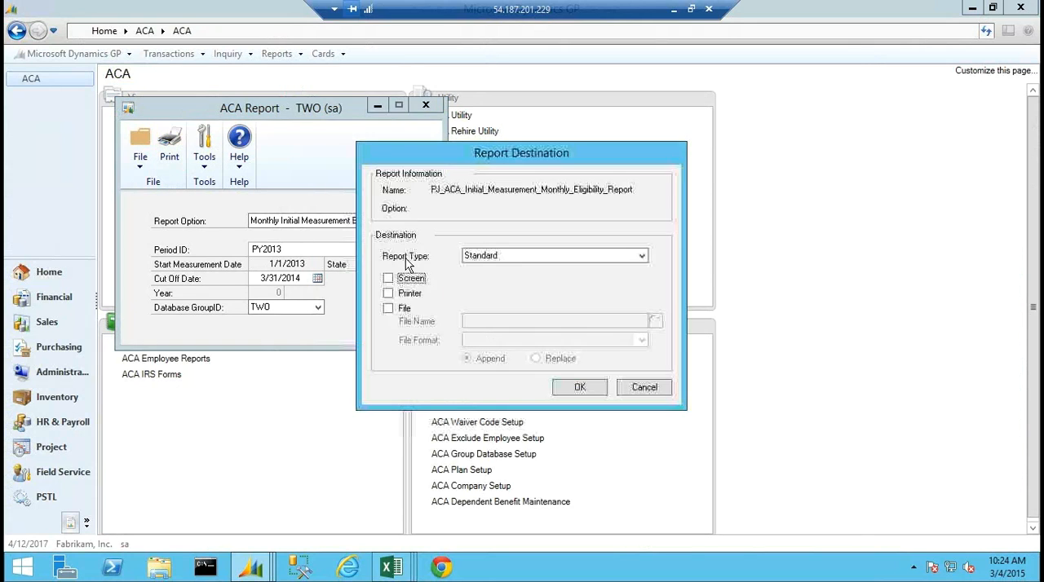
pyautogui.click(388, 278)
pyautogui.click(571, 386)
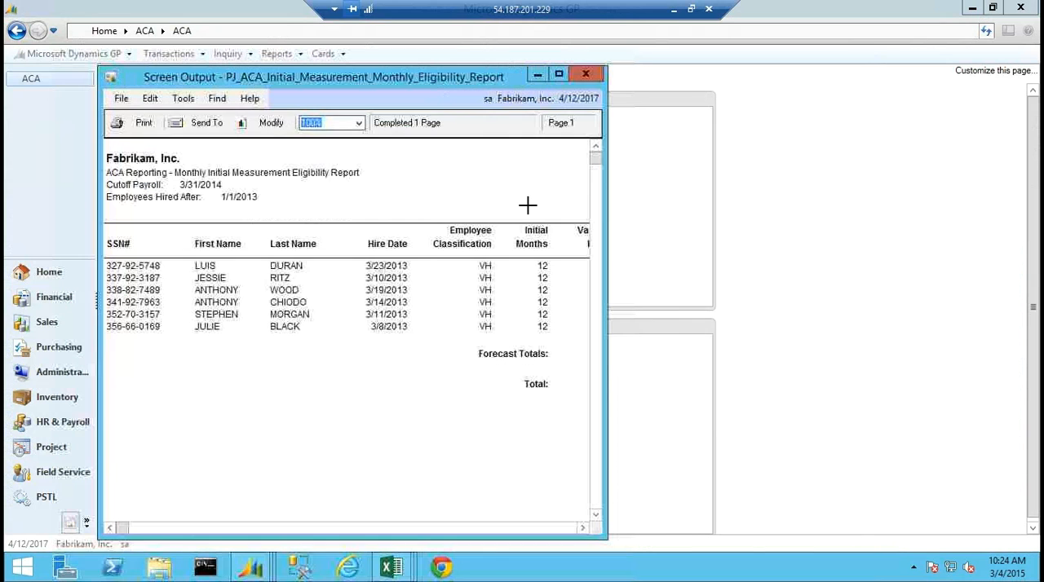
pyautogui.moveTo(604, 249); pyautogui.dragTo(882, 237)
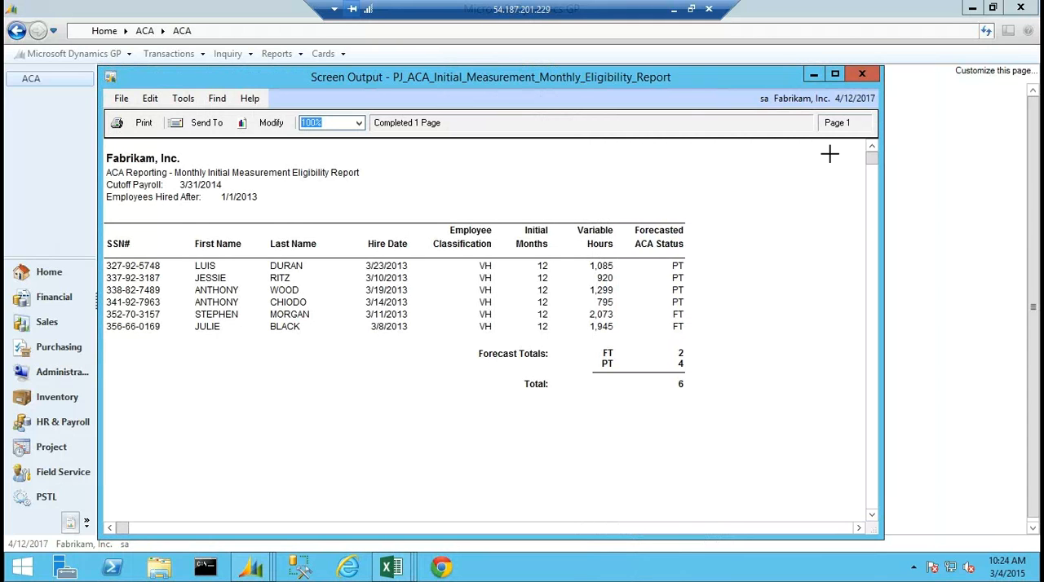
# Close the monthly report output, look at the Standard Measurement Period Analysis and Monthly Initial Measurement Eligibility options, and close the ACA Report window.
pyautogui.click(861, 75)
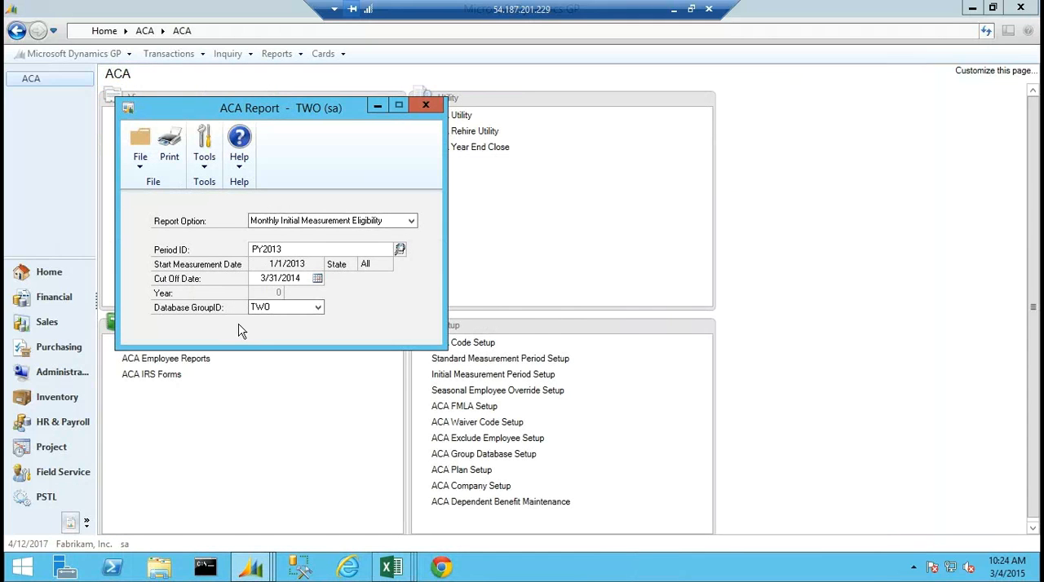
pyautogui.click(329, 222)
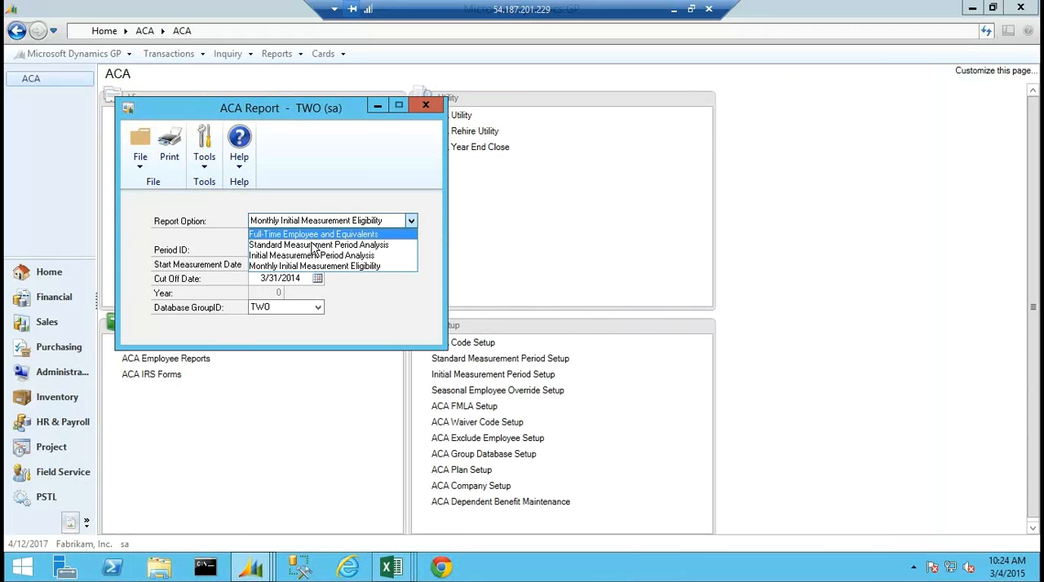
pyautogui.click(314, 245)
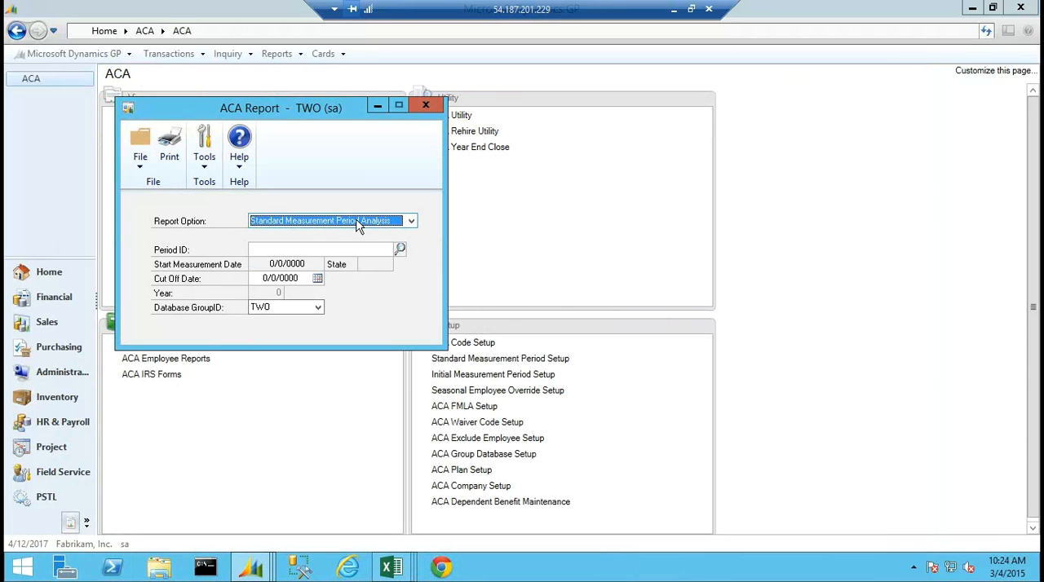
pyautogui.click(411, 221)
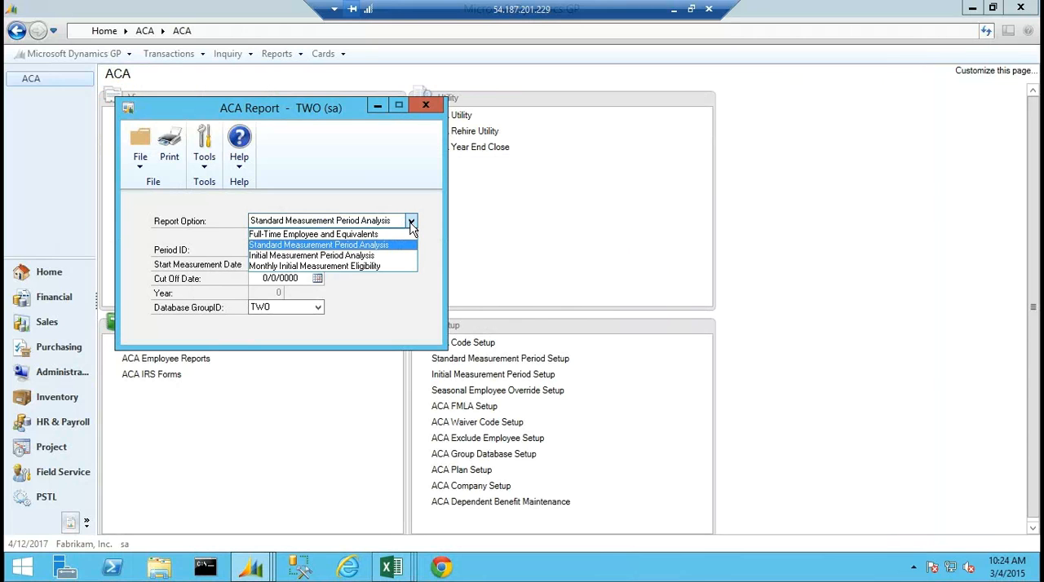
pyautogui.click(318, 267)
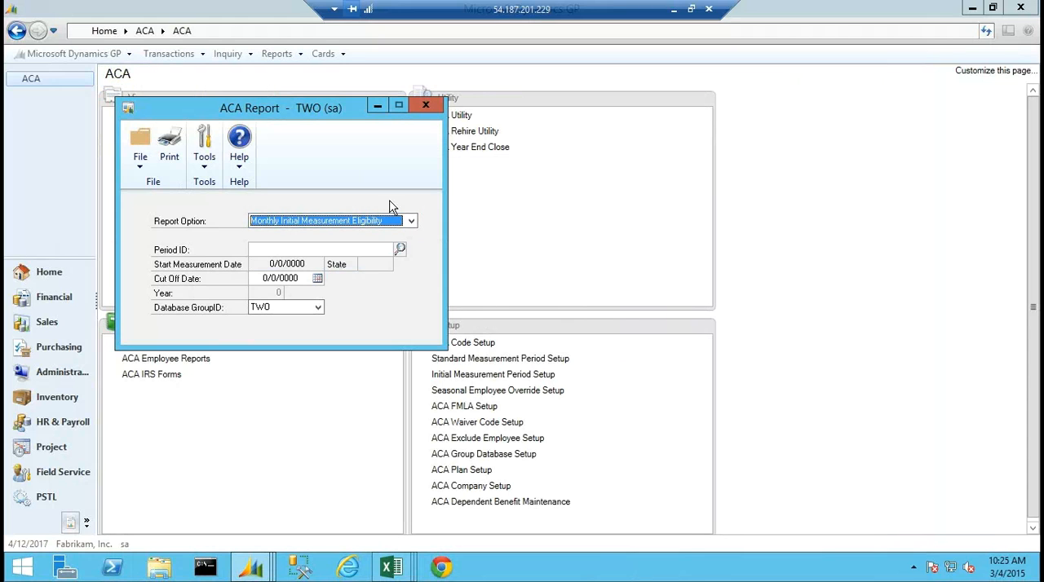
pyautogui.click(428, 106)
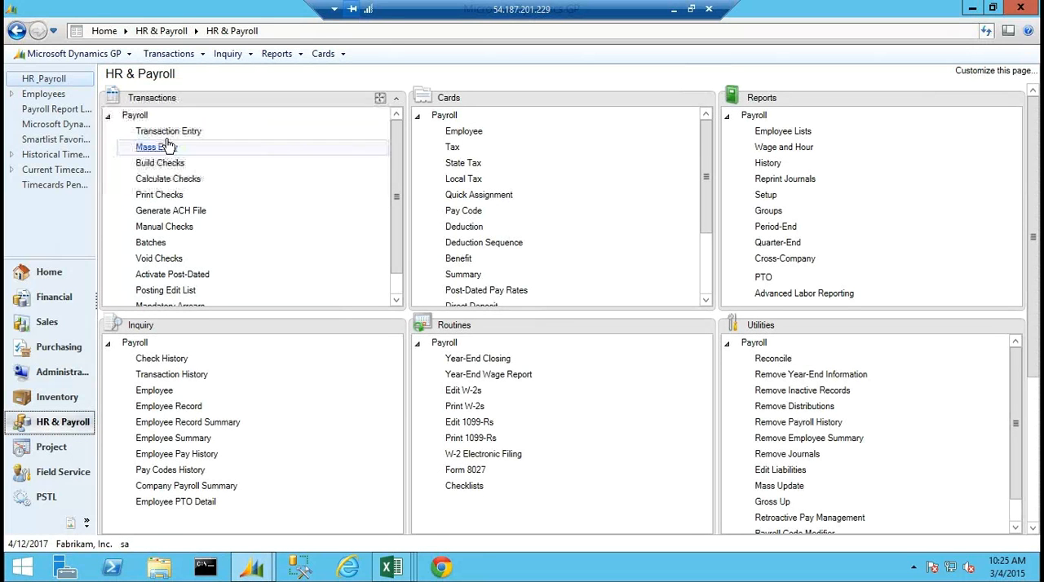
# View the Payroll Transaction Entry window, choosing regular transaction entry over mass entry, and close it.
pyautogui.click(163, 133)
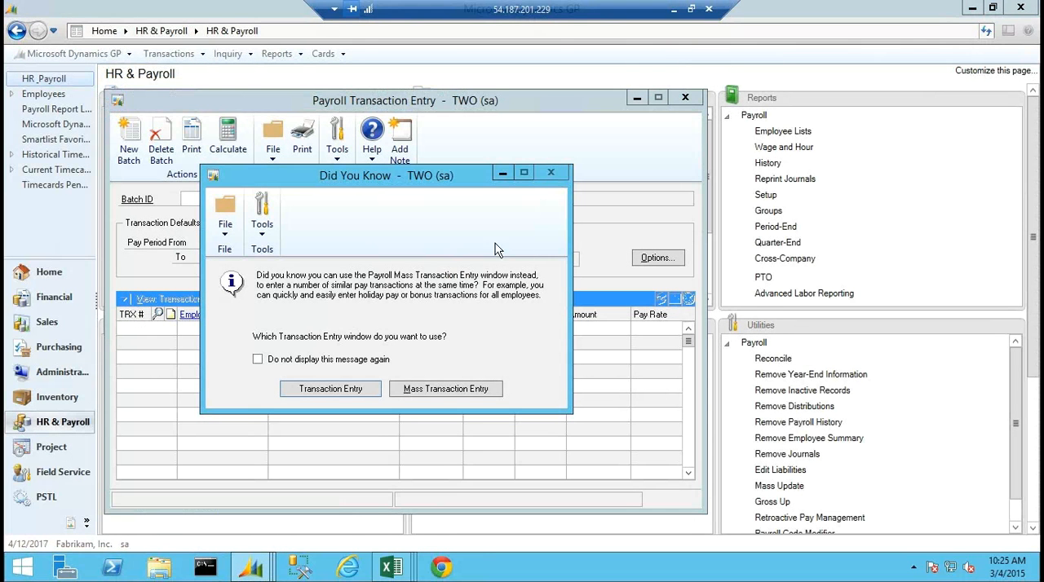
pyautogui.click(341, 389)
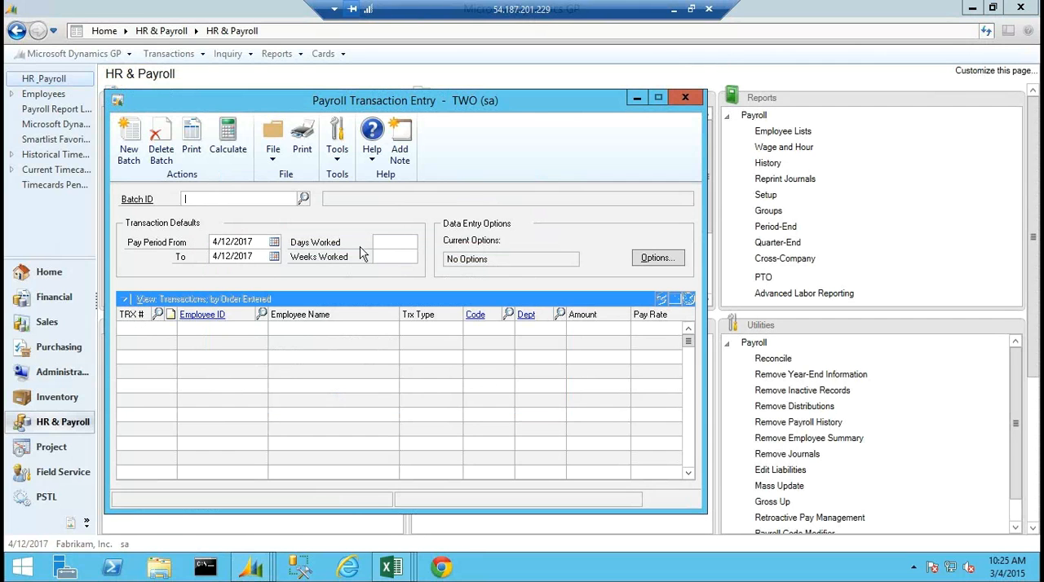
pyautogui.click(685, 97)
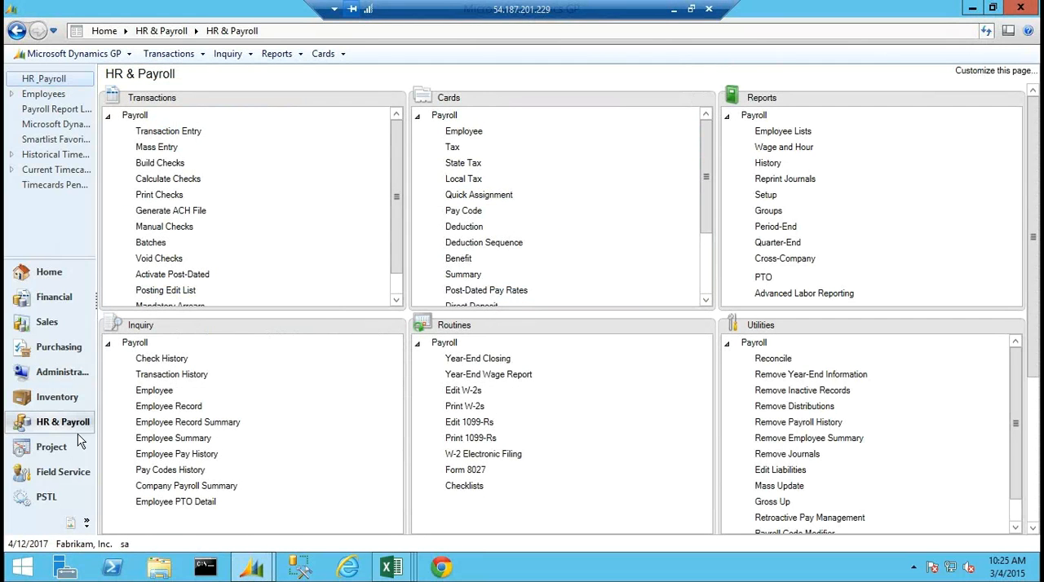
# Return to the ACA page and review the ACA Company Setup and ACA Waiver Code Setup windows, closing each.
pyautogui.click(71, 524)
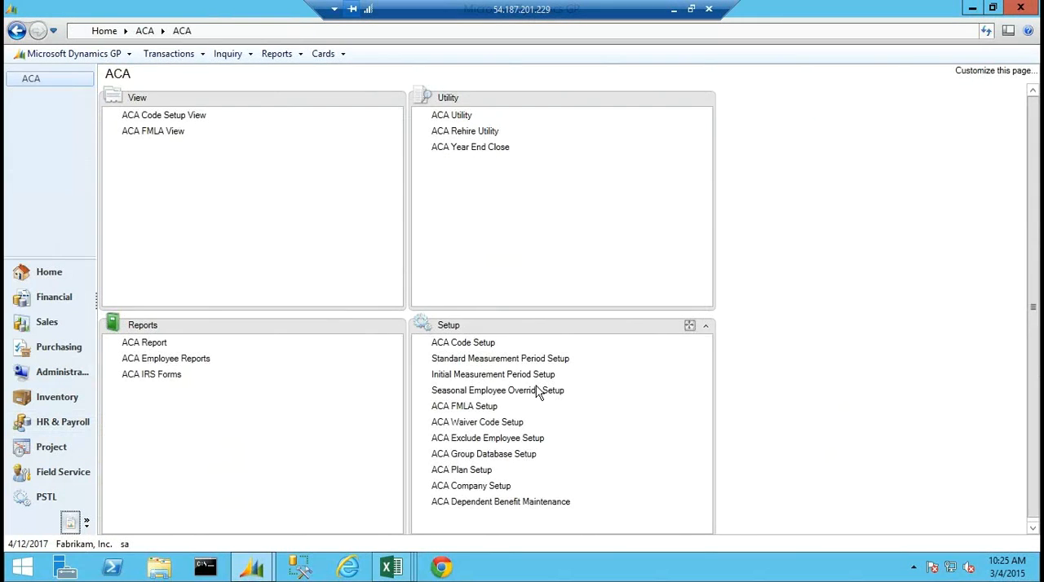
pyautogui.click(480, 486)
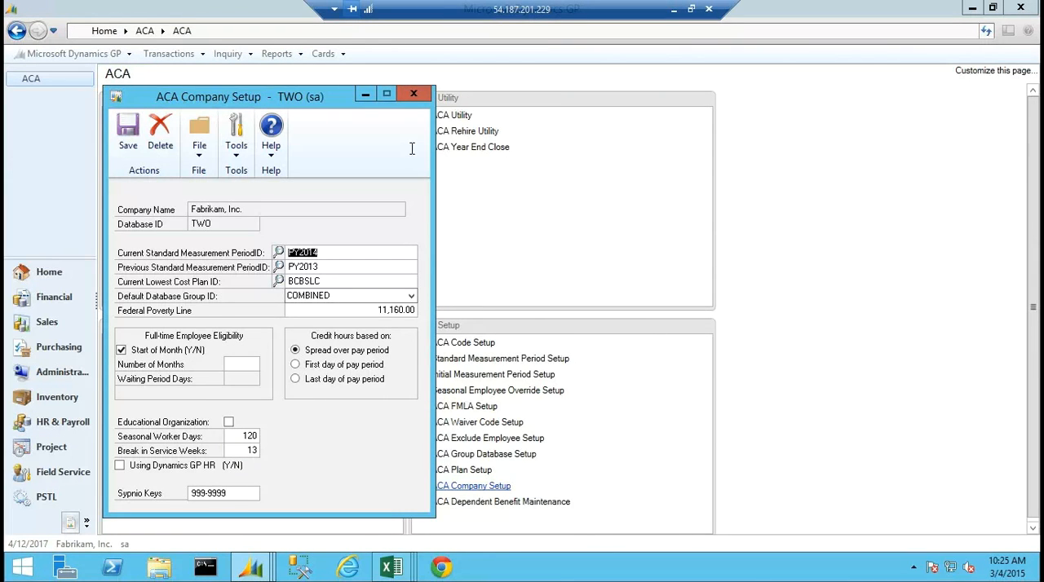
pyautogui.click(413, 94)
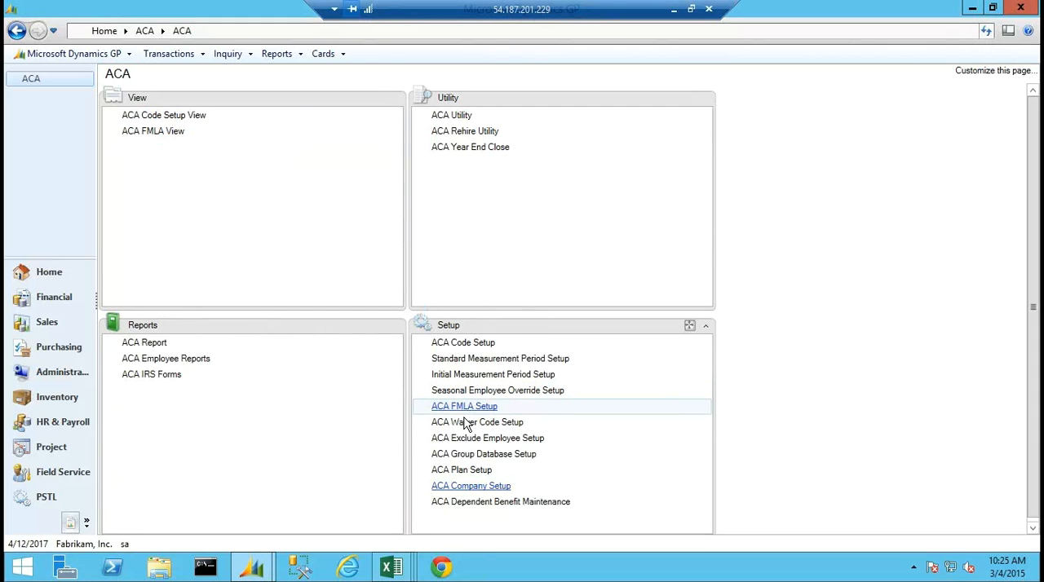
pyautogui.click(466, 423)
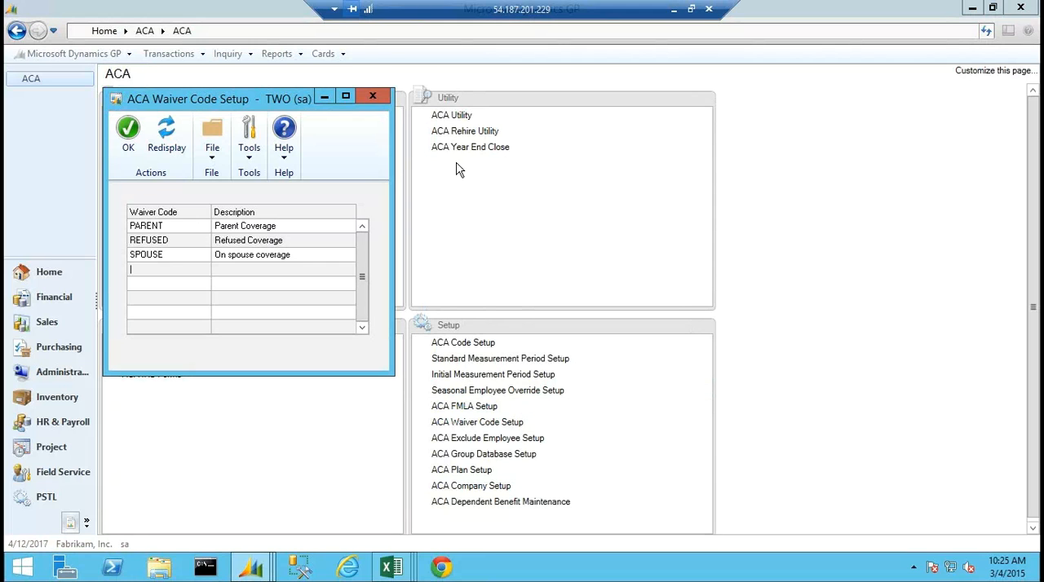
pyautogui.click(374, 97)
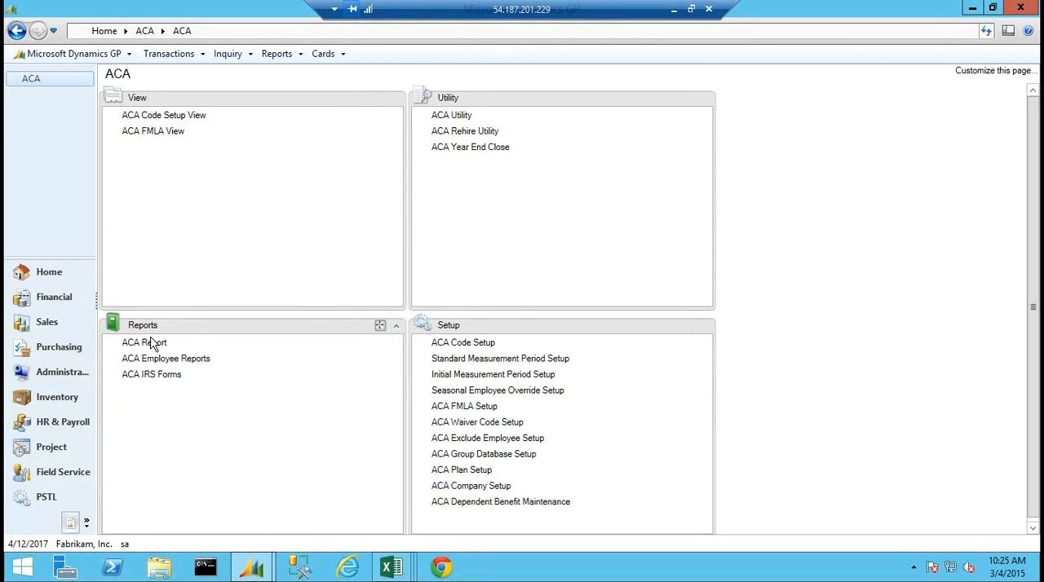
# Set the ACA IRS Forms window to the 1095-C Report for a single employee, the sixth in the employee lookup, with cut off year 2014.
pyautogui.click(159, 374)
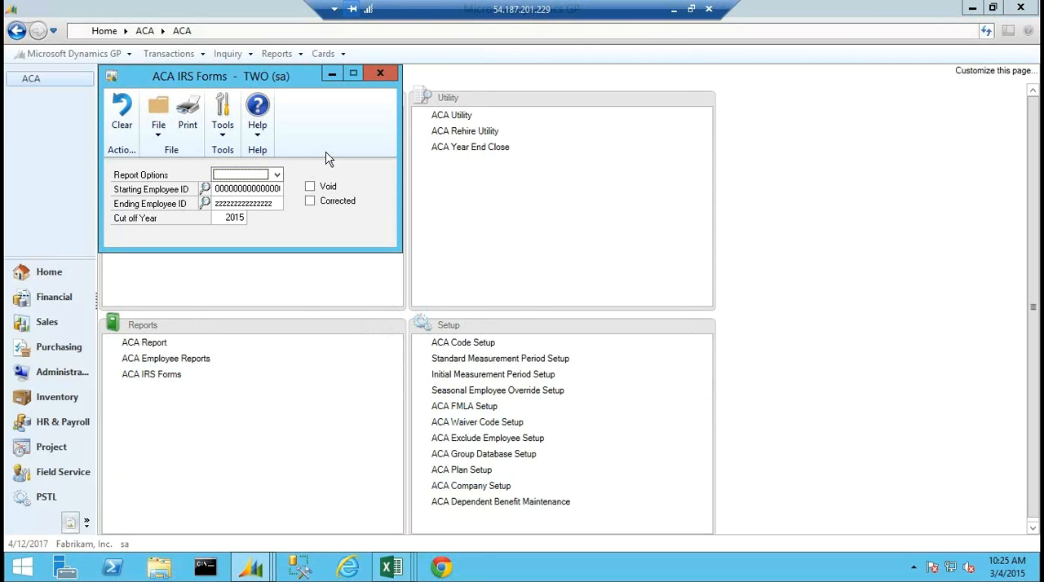
pyautogui.click(276, 174)
pyautogui.click(246, 200)
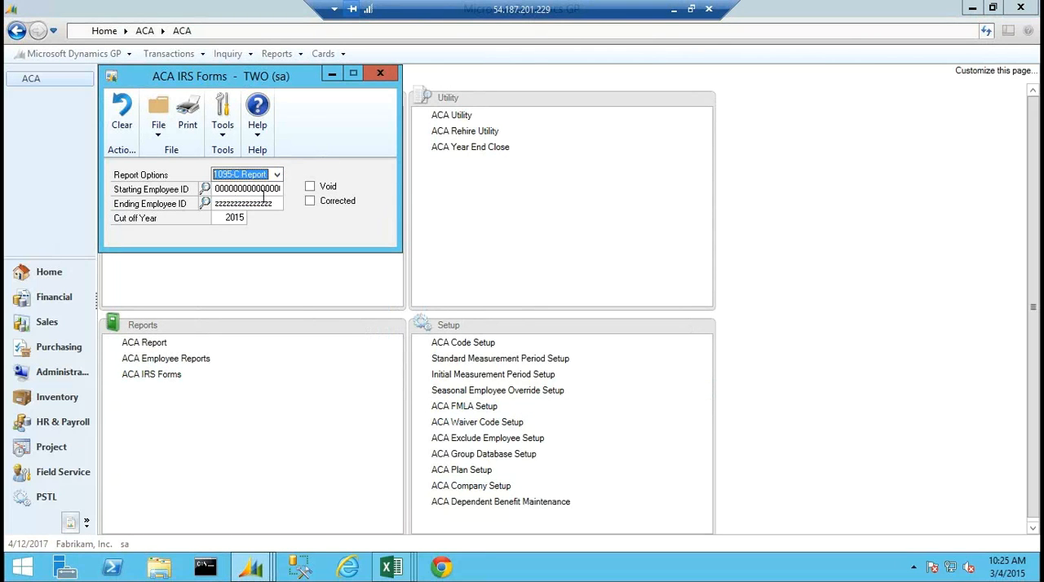
pyautogui.click(205, 189)
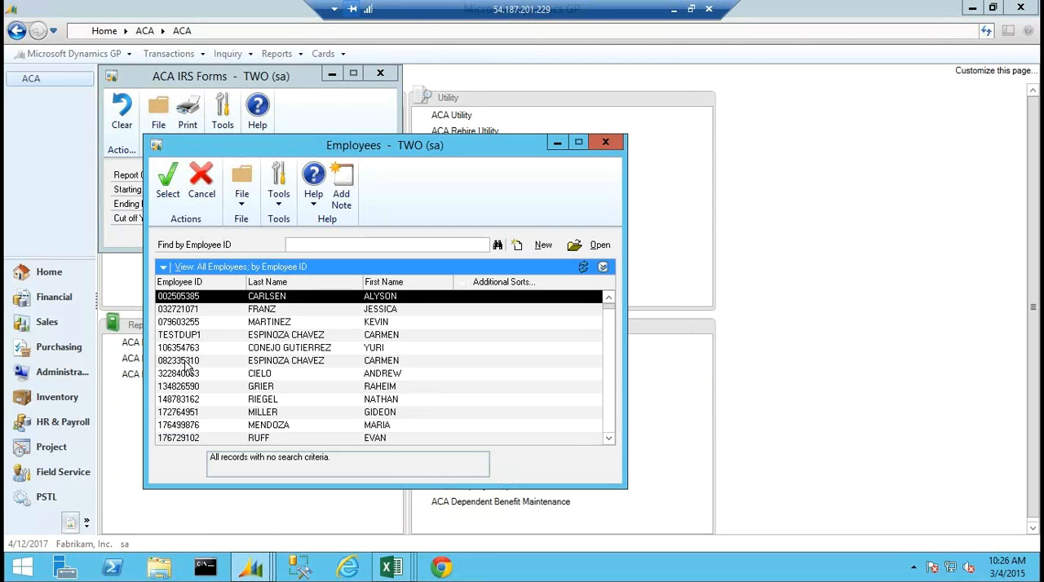
pyautogui.doubleClick(207, 360)
pyautogui.click(206, 203)
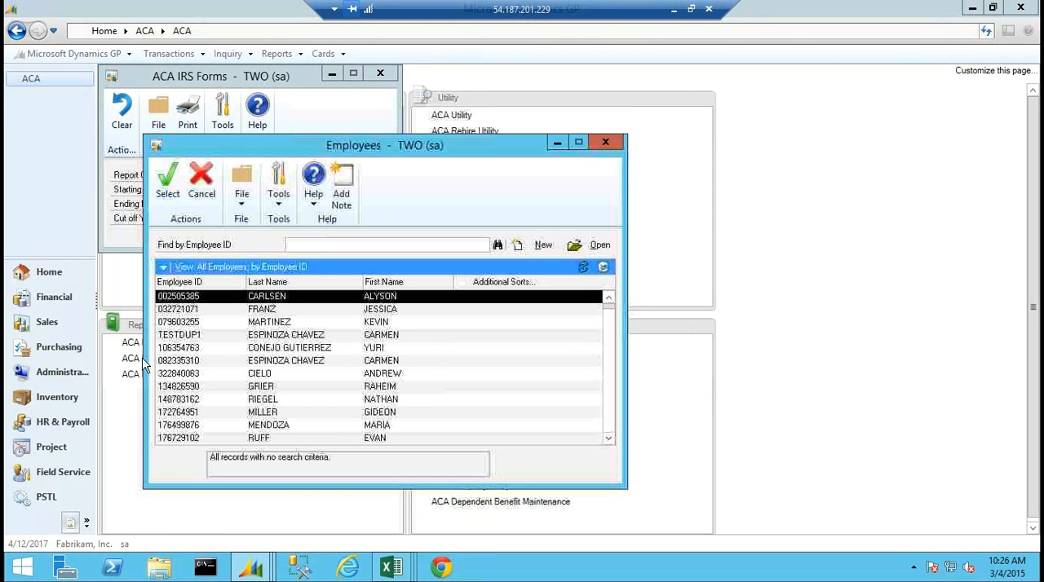
pyautogui.doubleClick(176, 362)
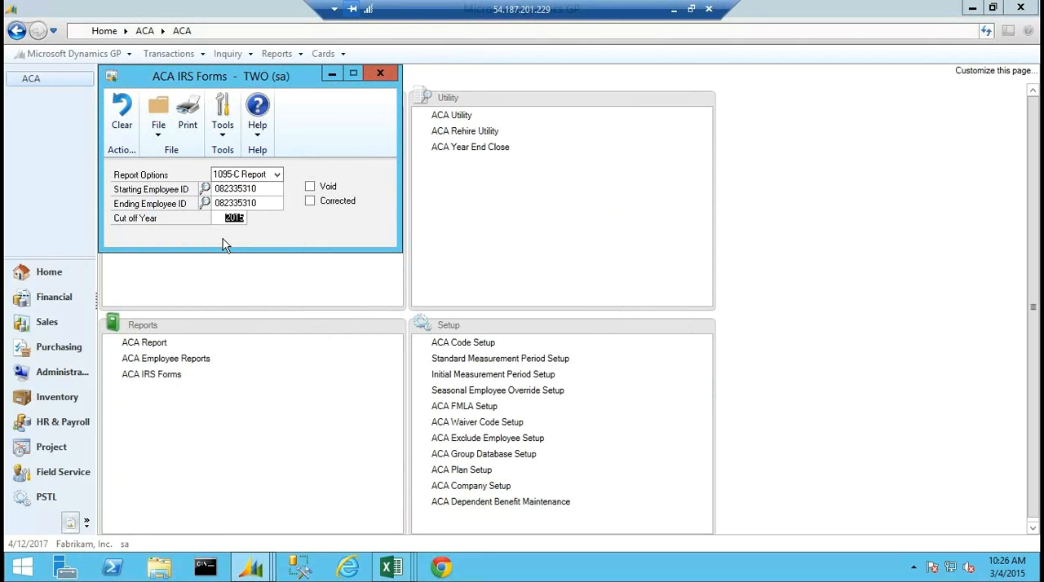
pyautogui.write('2014')
# Print the 1095-C form to the screen, widen its window to show the monthly columns, and close the output after reviewing it.
pyautogui.click(187, 114)
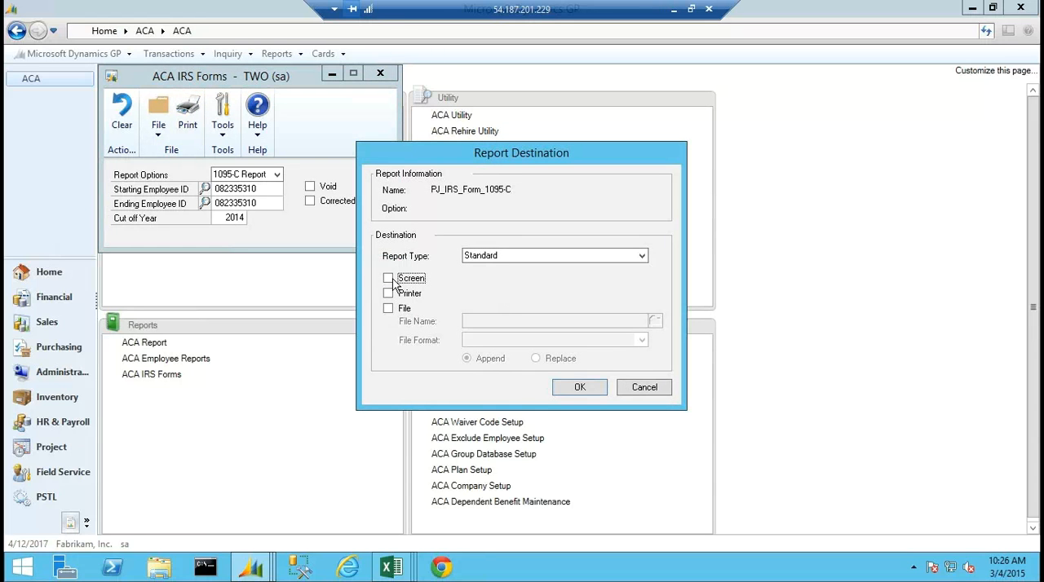
pyautogui.click(389, 279)
pyautogui.click(579, 388)
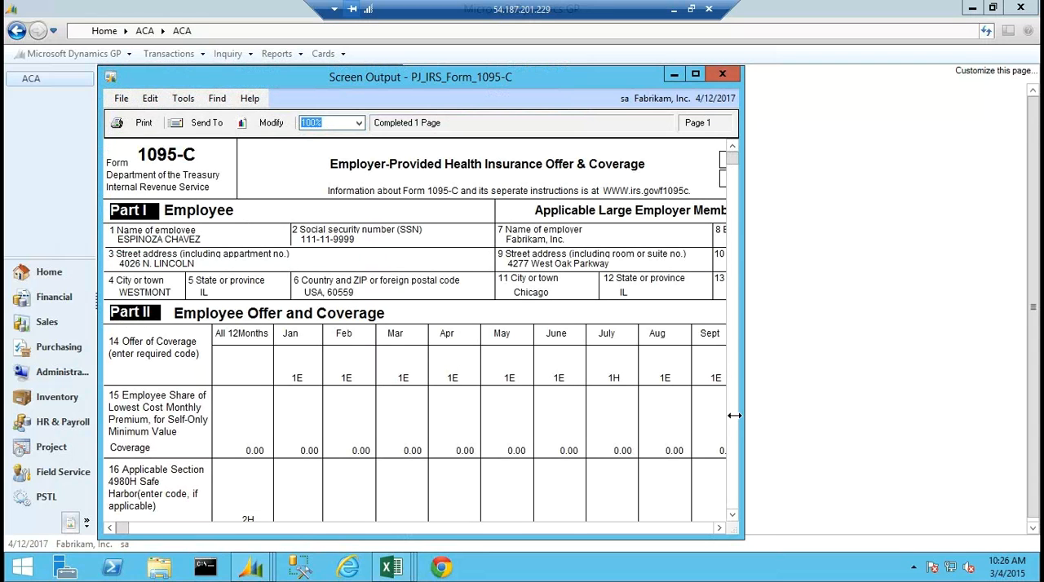
pyautogui.moveTo(743, 416); pyautogui.dragTo(897, 408)
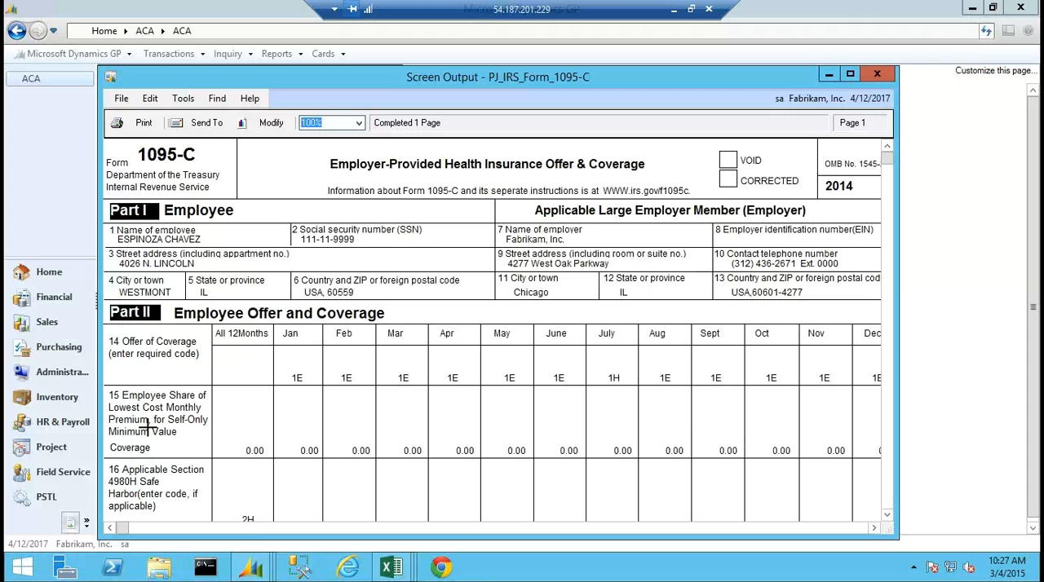
pyautogui.click(879, 75)
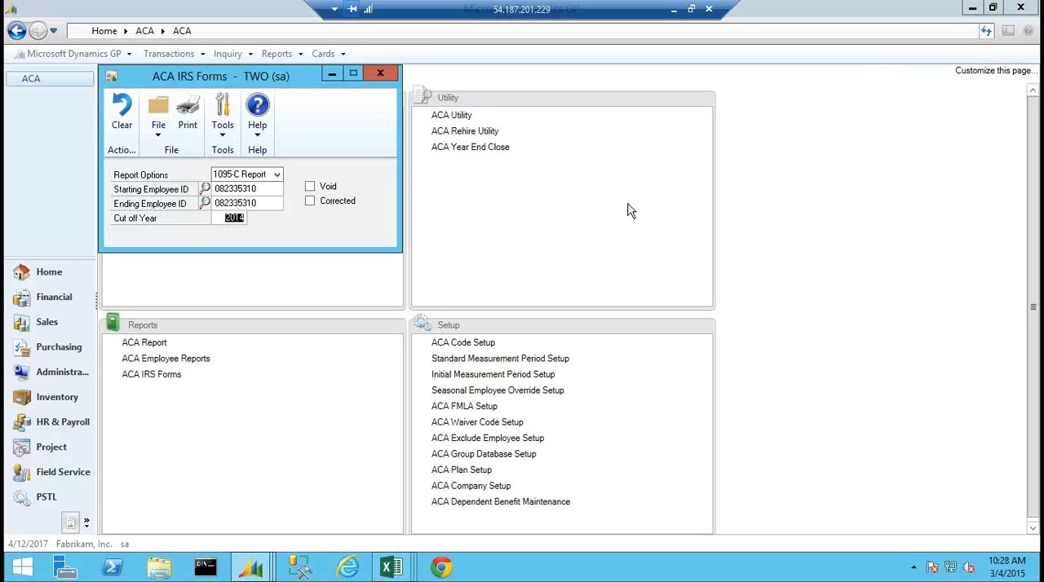
# Check the included codes in ACA Code Setup, close it, and load the BCBSLC benefit plan in ACA Plan Setup.
pyautogui.click(455, 346)
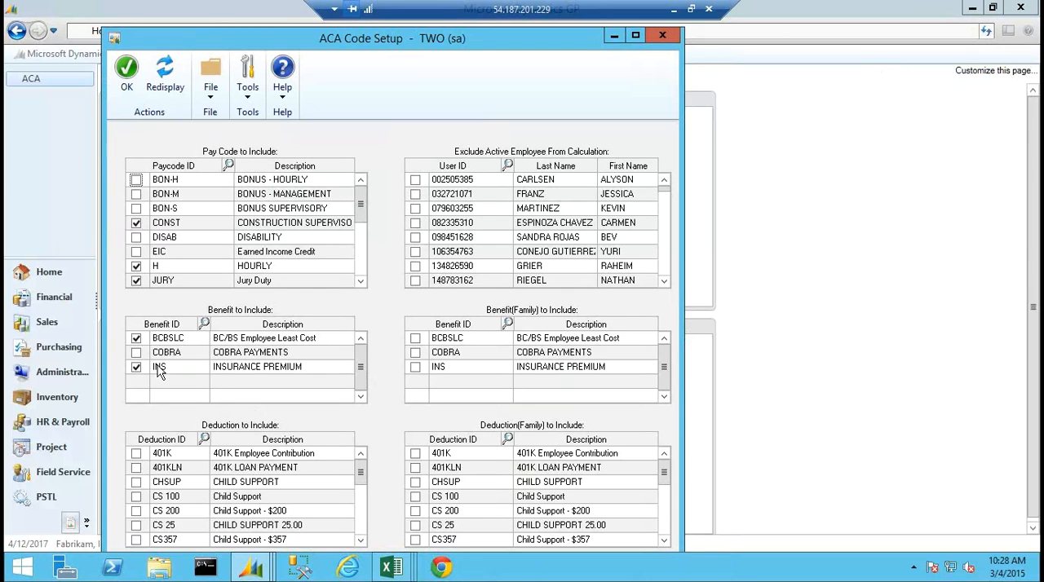
pyautogui.click(662, 36)
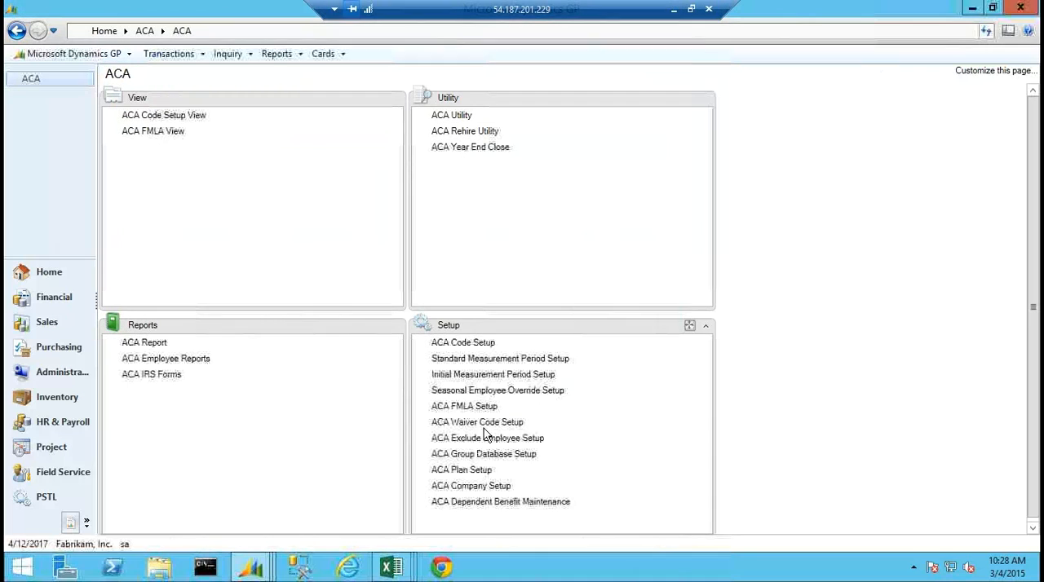
pyautogui.click(467, 473)
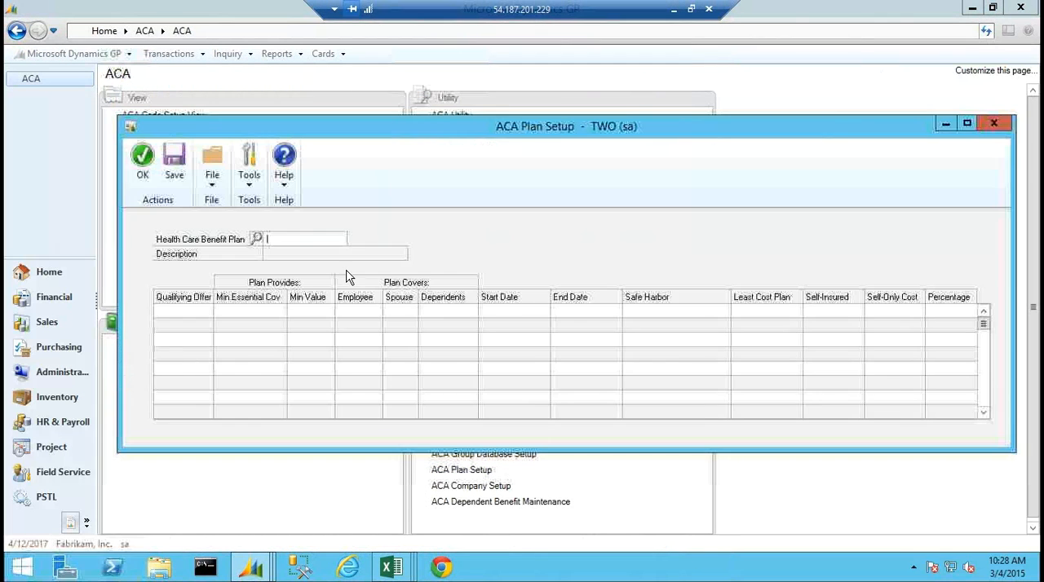
pyautogui.click(256, 239)
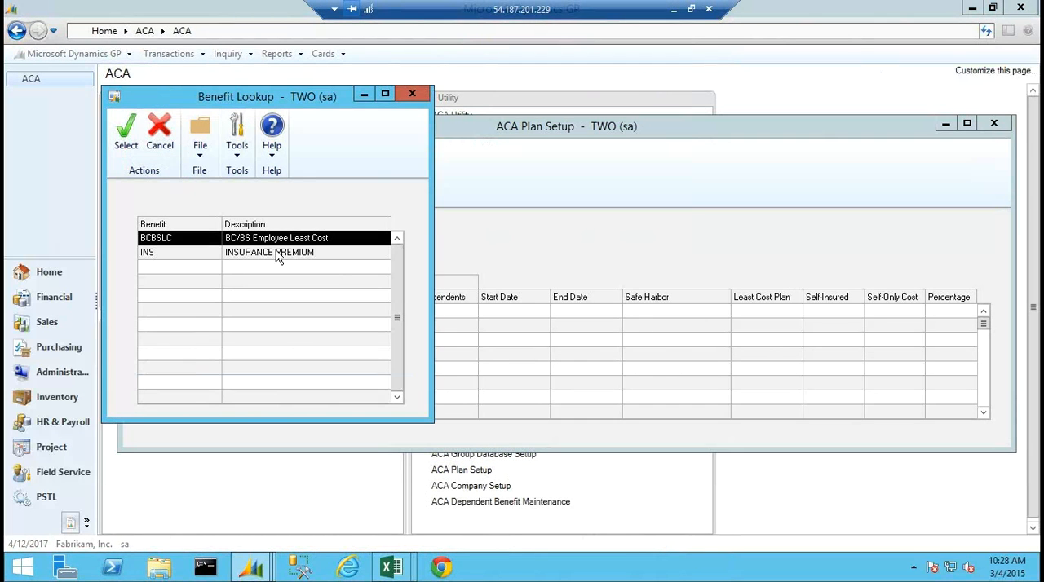
pyautogui.doubleClick(257, 241)
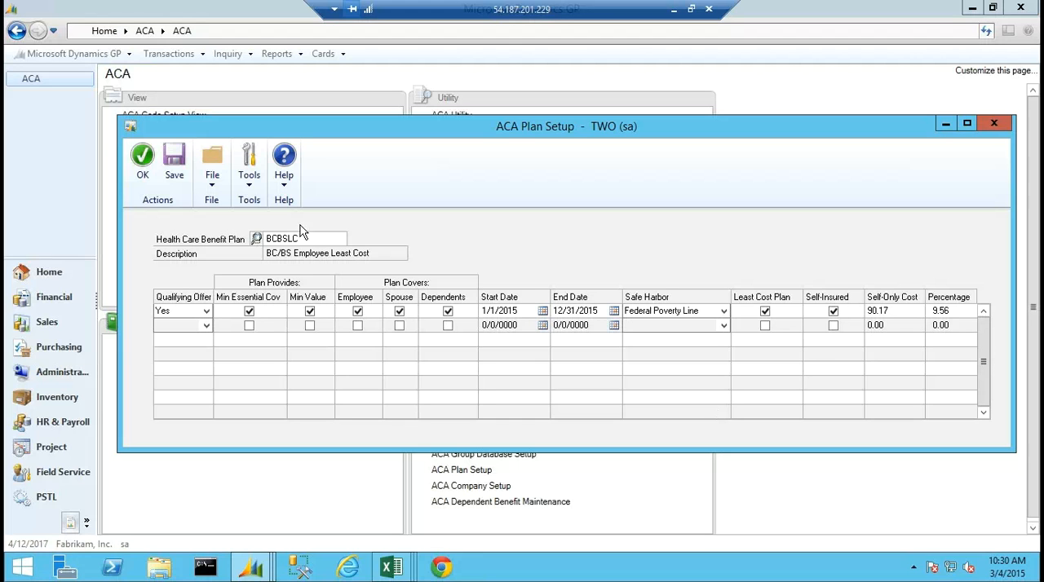
# Load the INS insurance premium plan and open the Safe Harbor choices for the plan period starting 7/1/2014.
pyautogui.click(256, 238)
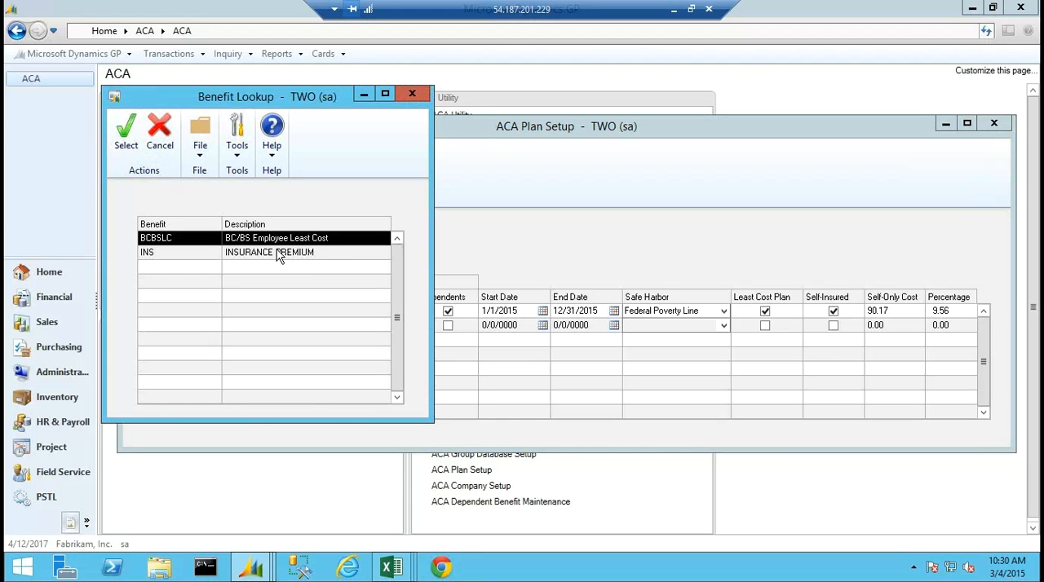
pyautogui.click(278, 255)
pyautogui.doubleClick(278, 254)
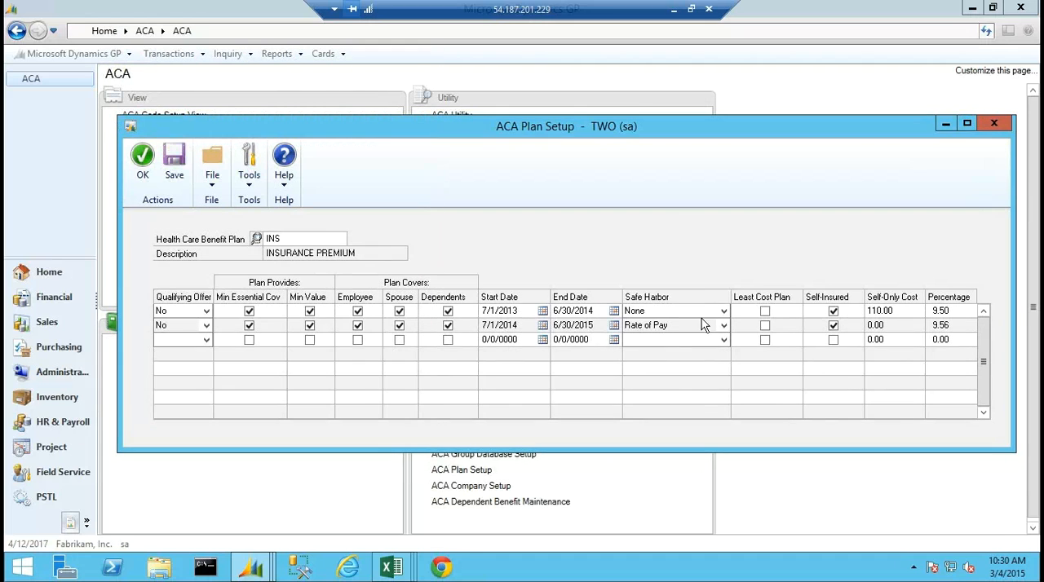
pyautogui.click(723, 327)
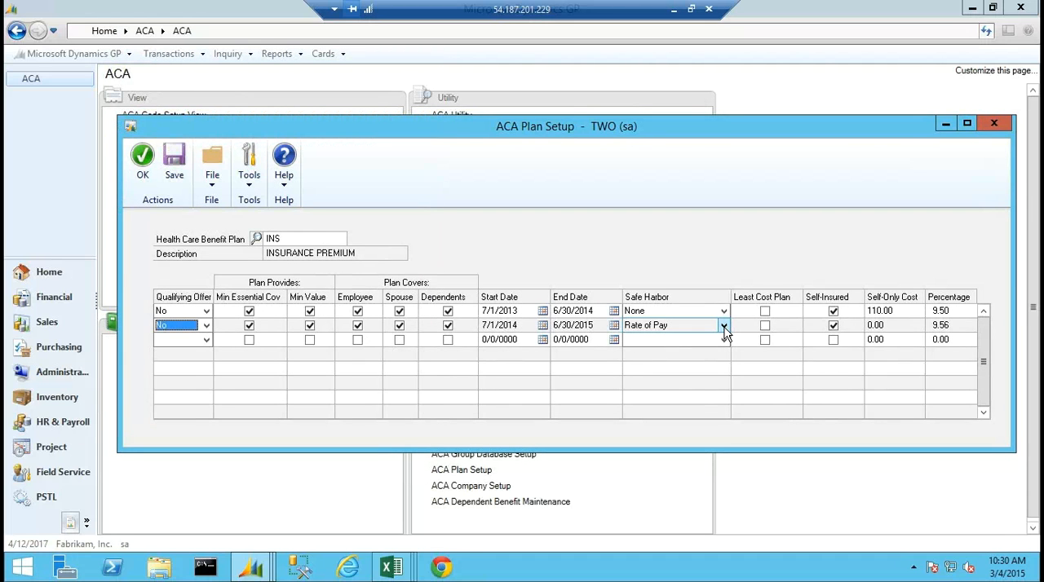
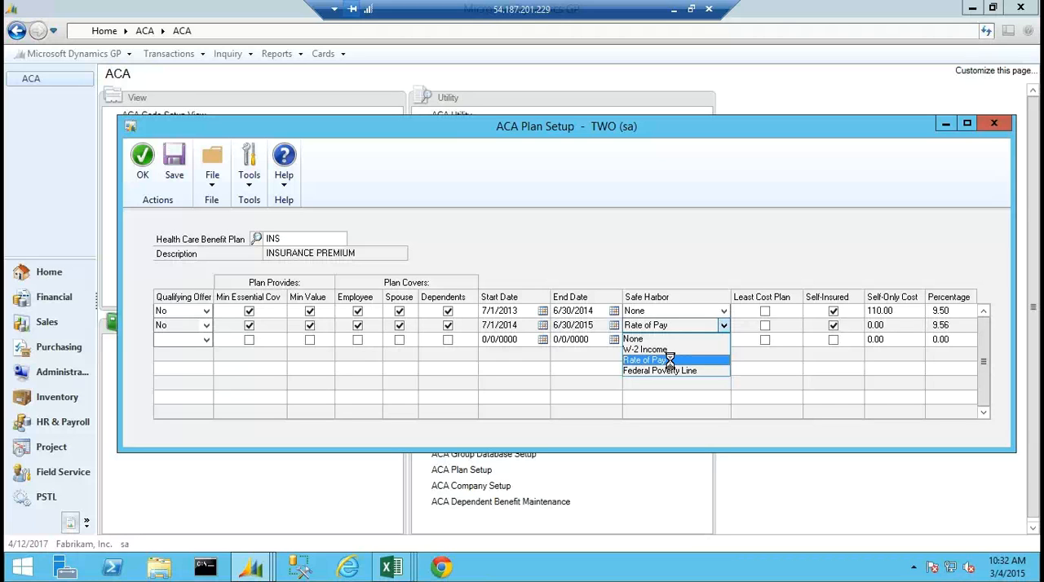
# Choose the Rate of Pay safe harbor for the INS plan period starting 7/1/2014, recheck the alternatives, and close ACA Plan Setup.
pyautogui.click(668, 360)
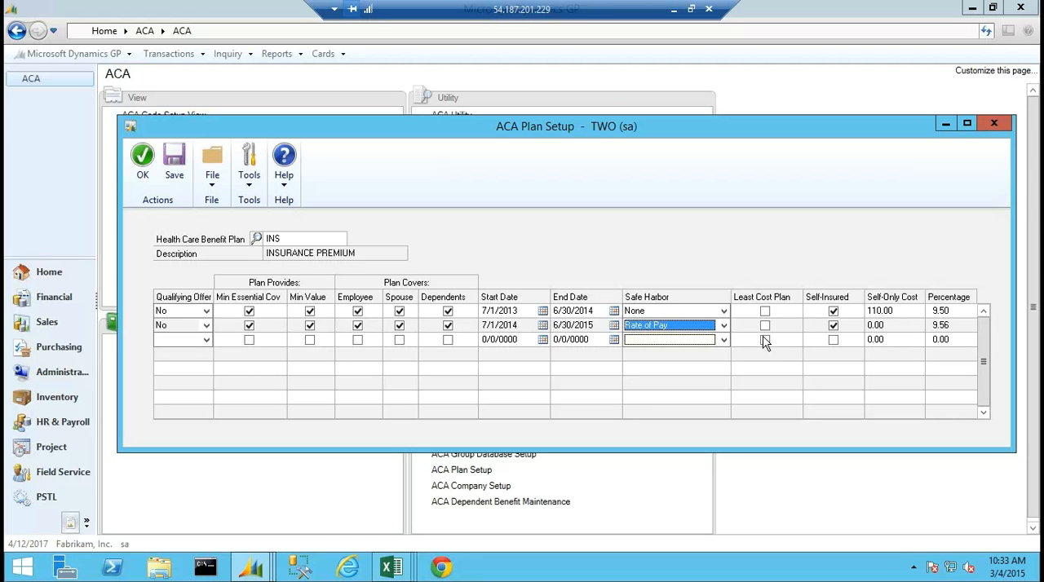
pyautogui.click(724, 326)
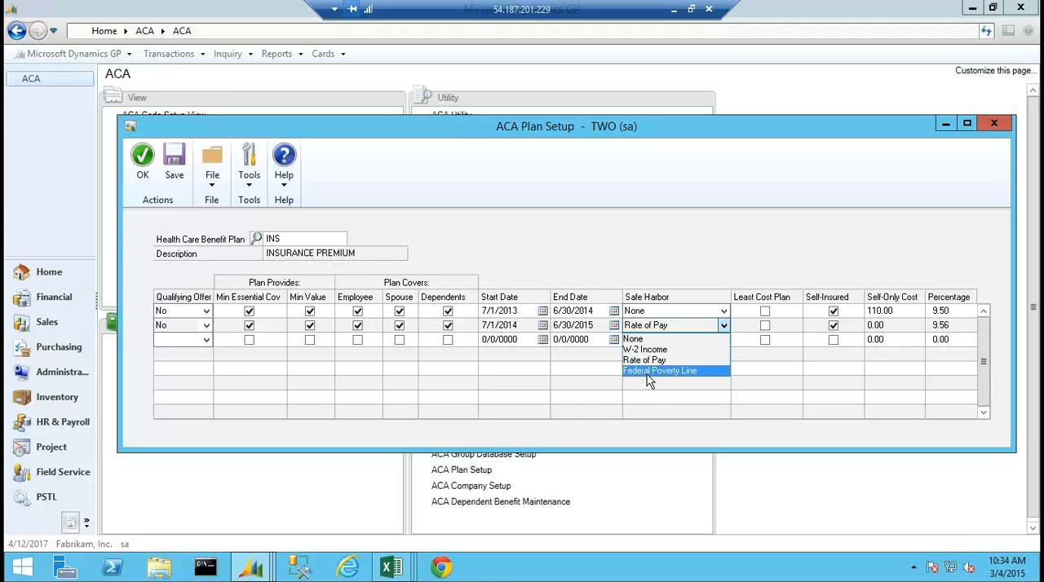
pyautogui.click(305, 502)
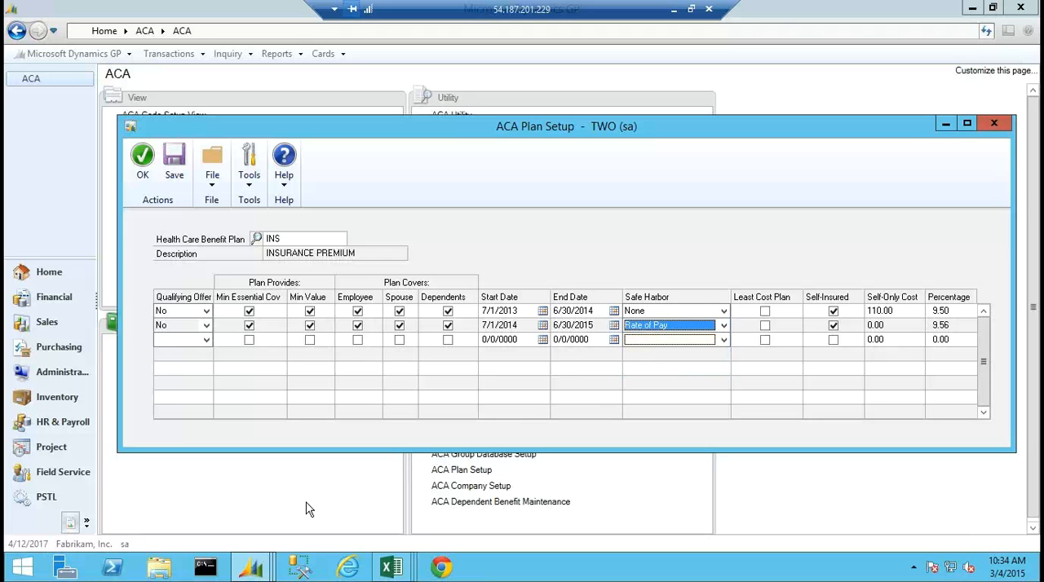
pyautogui.click(994, 125)
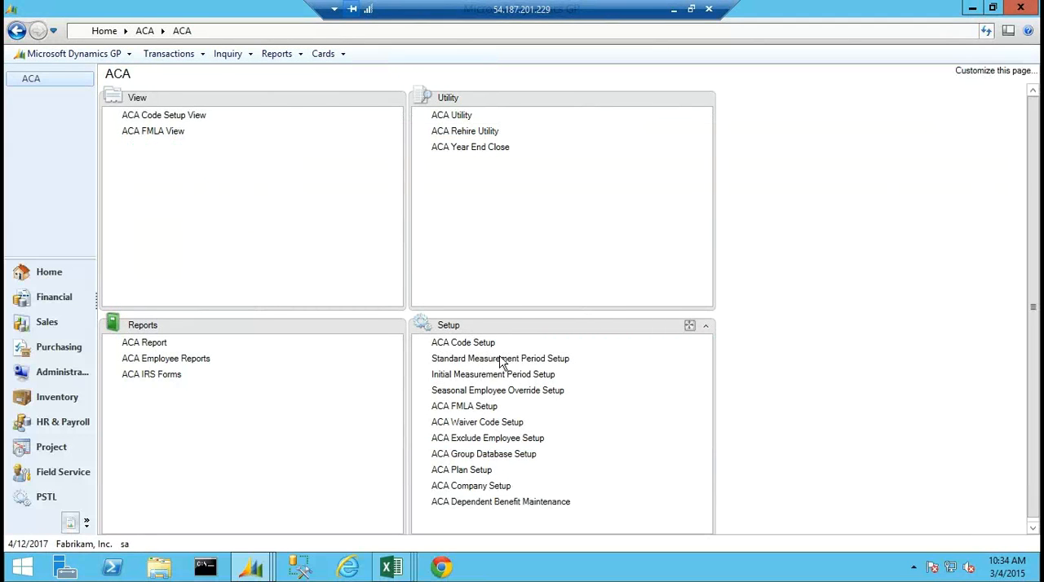
# Review the BCBSLC plan in ACA Plan Setup and the codes in ACA Waiver Code Setup, closing each window after viewing it.
pyautogui.click(463, 471)
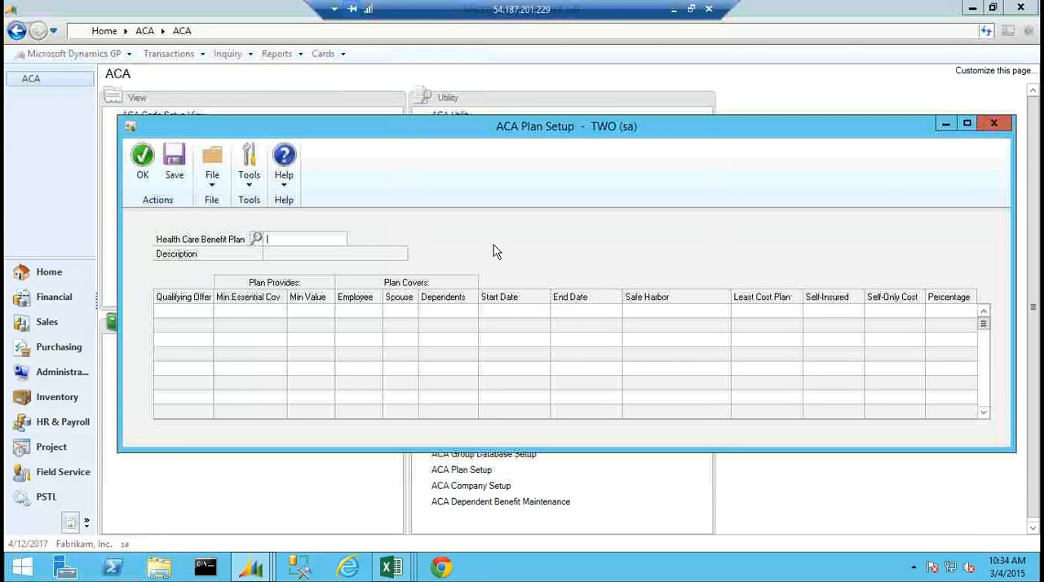
pyautogui.click(258, 241)
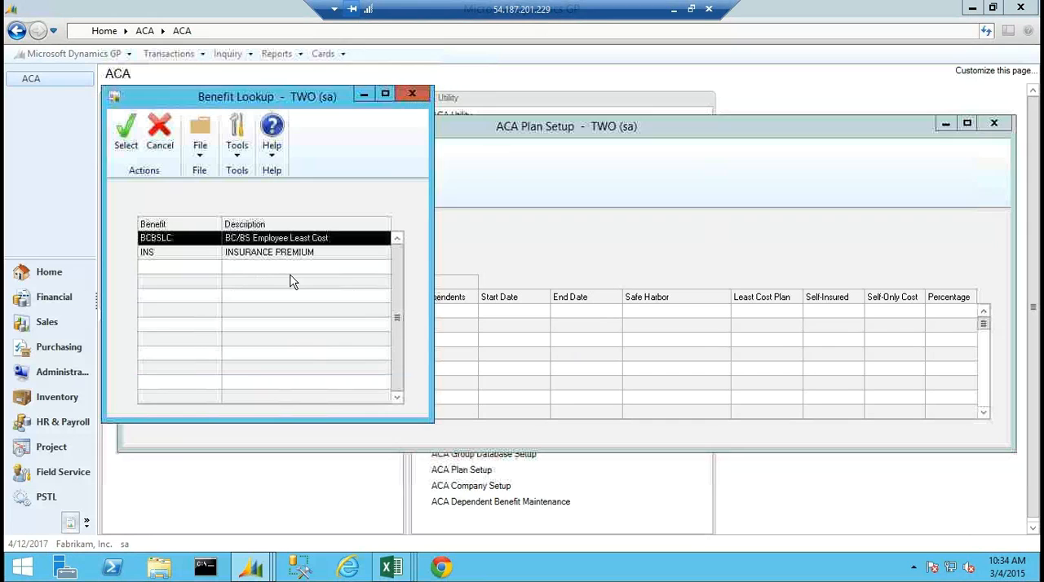
pyautogui.doubleClick(249, 237)
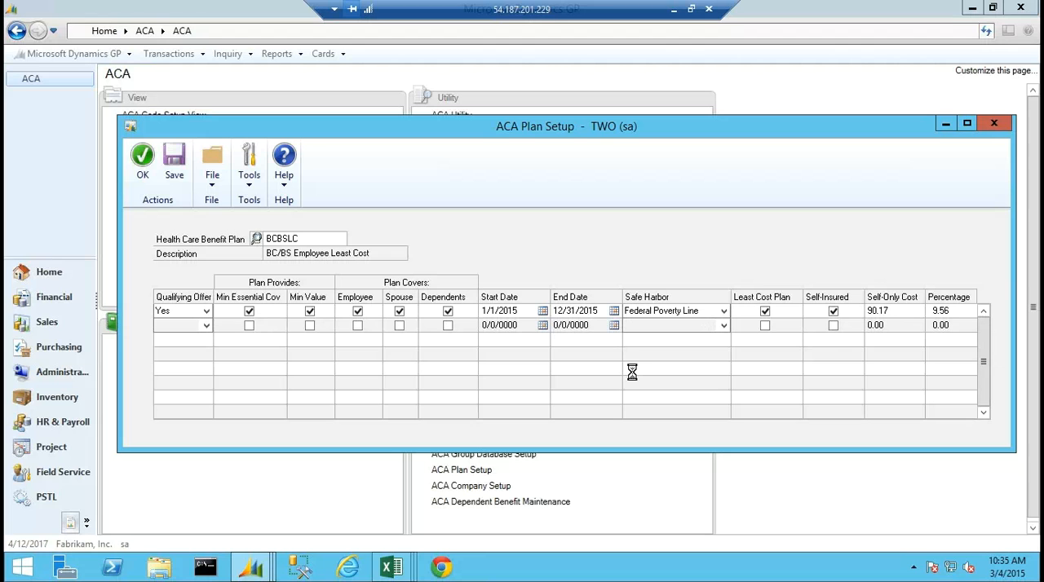
pyautogui.click(992, 124)
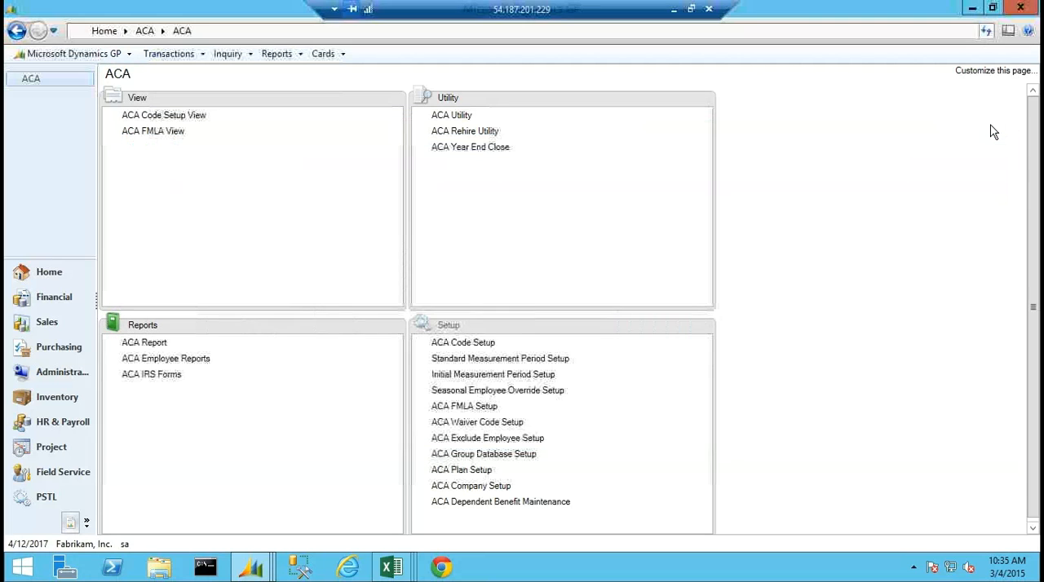
pyautogui.click(473, 424)
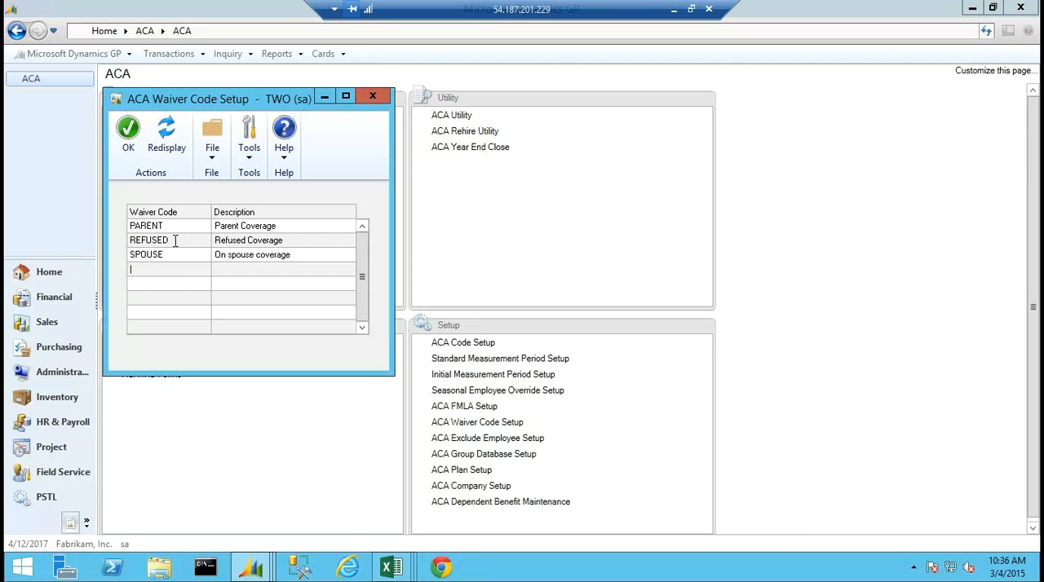
pyautogui.click(372, 98)
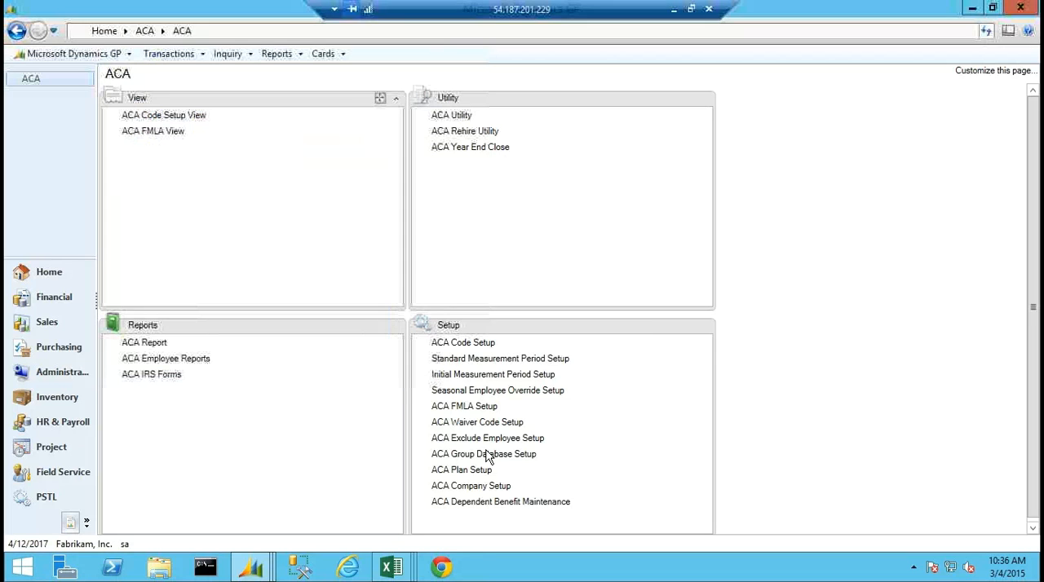
# Review the measurement, administrative and stability dates of periods PY2013 and PY2014 in Standard Measurement Period Setup, and close it.
pyautogui.click(494, 359)
pyautogui.click(316, 210)
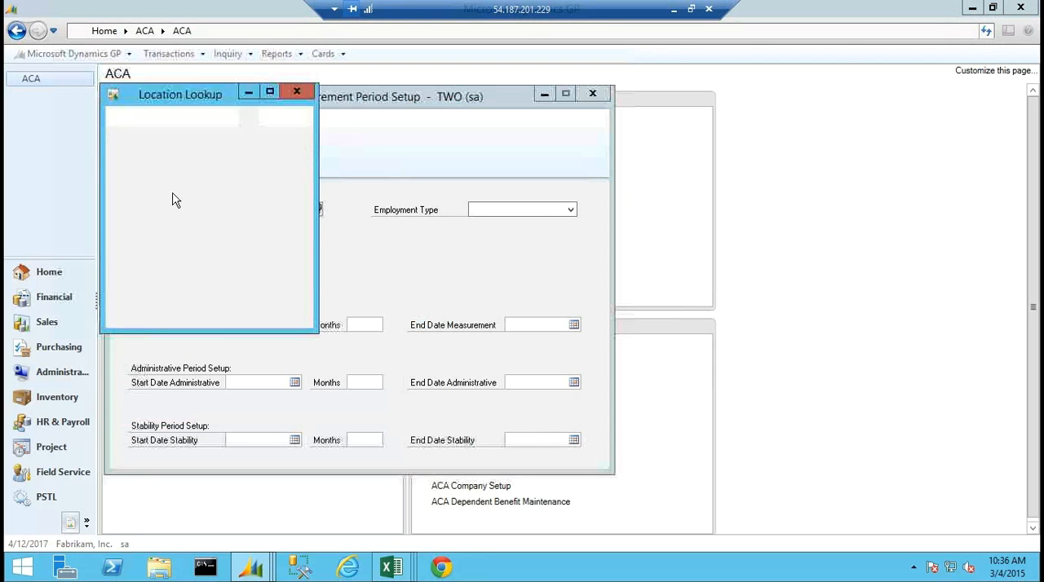
pyautogui.doubleClick(151, 237)
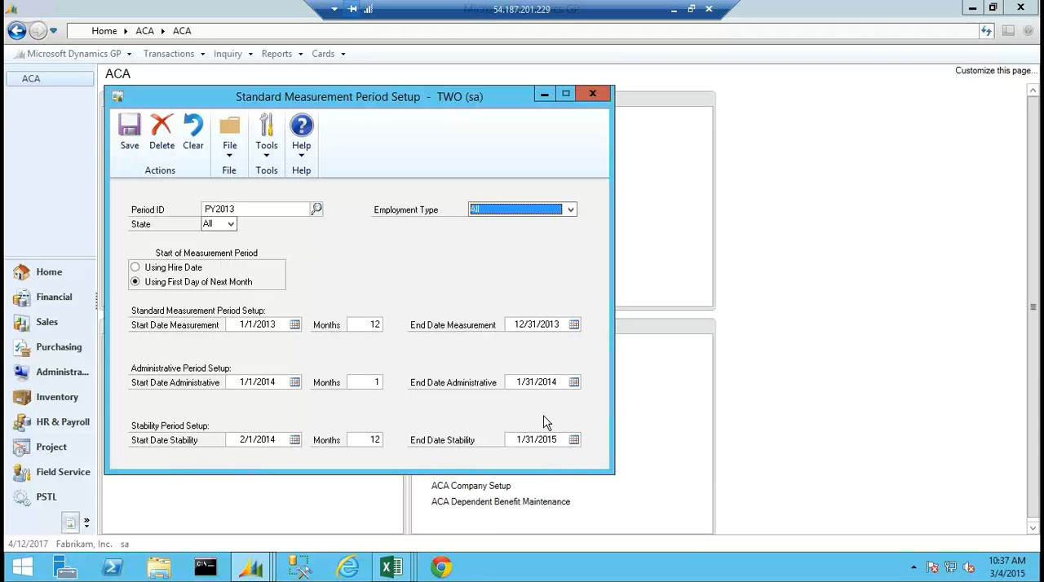
pyautogui.click(316, 210)
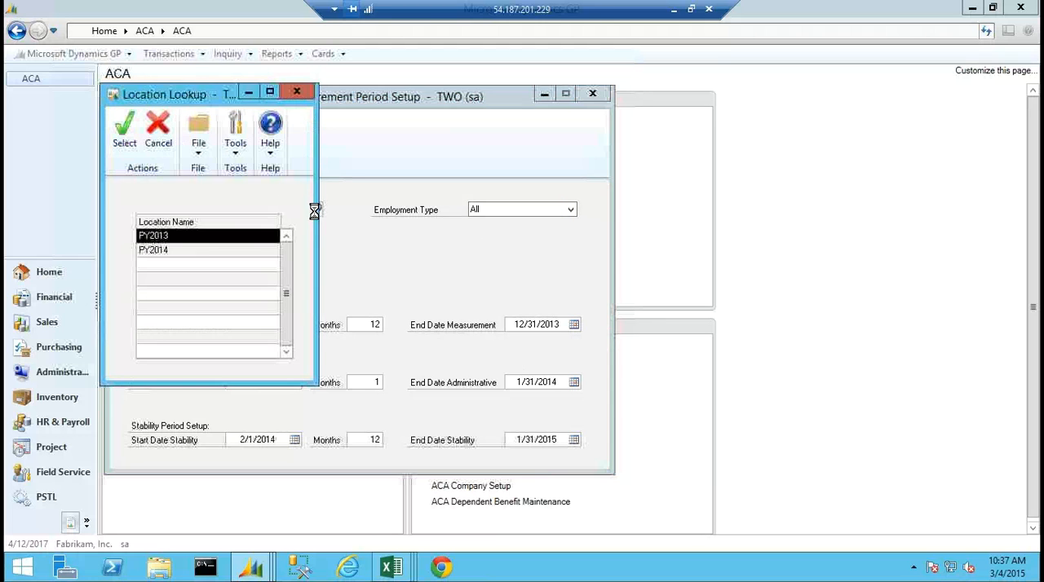
pyautogui.doubleClick(177, 247)
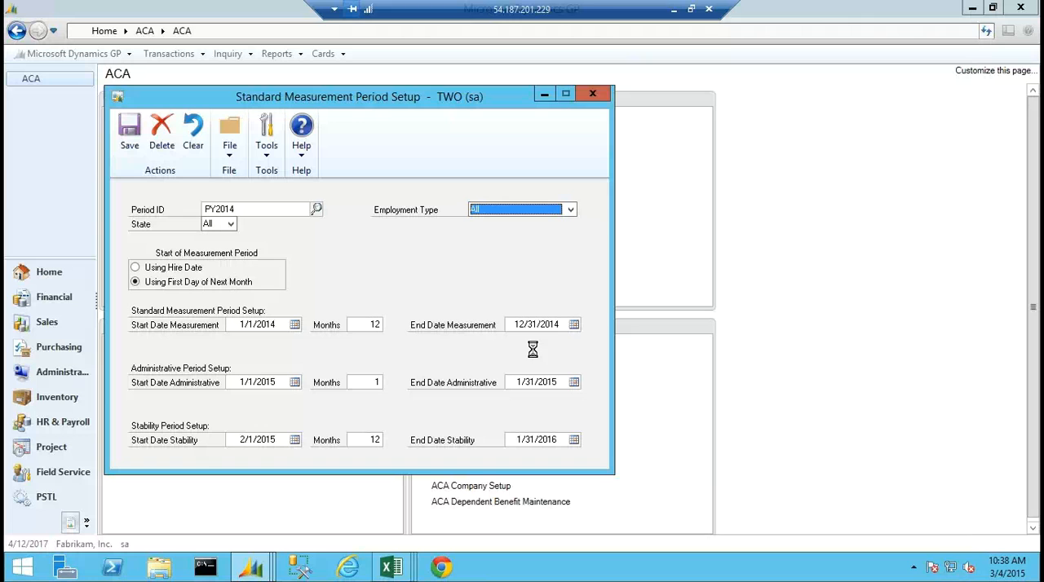
pyautogui.click(594, 95)
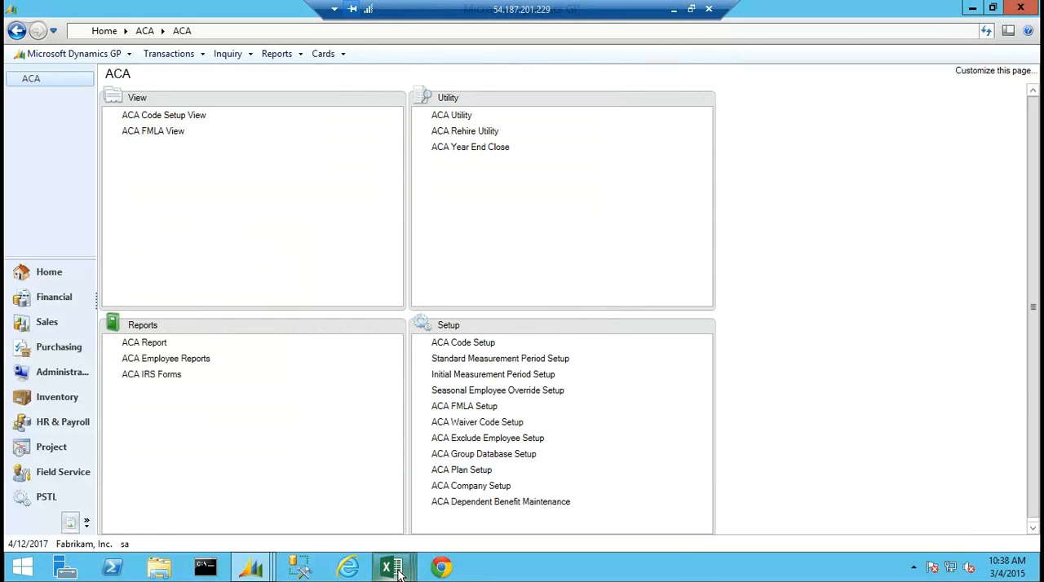
# Switch to the Sypniodashboard workbook in Excel and examine the cutoff date, measurement period IDs and stability date columns.
pyautogui.moveTo(398, 574)
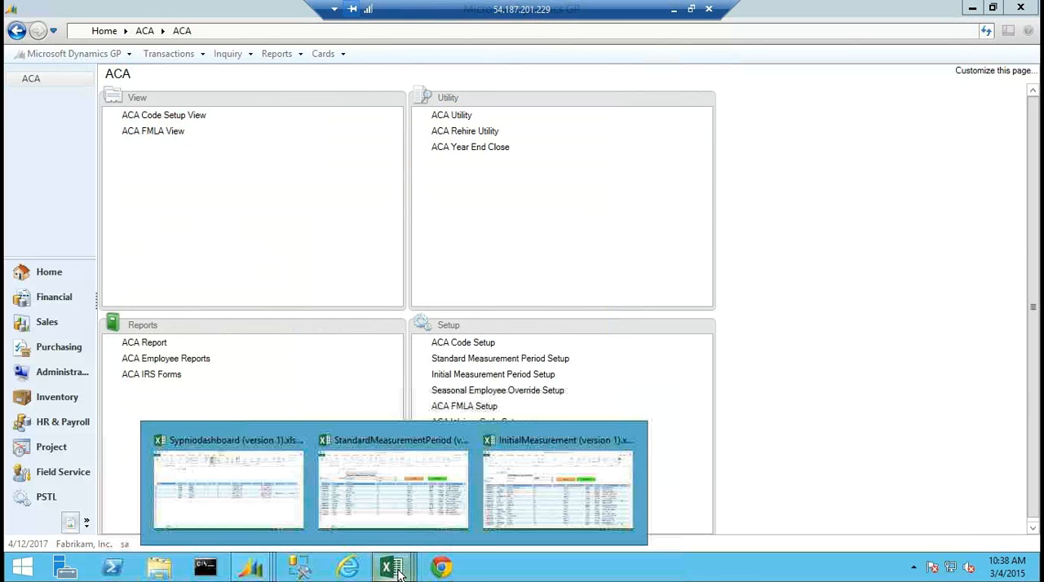
pyautogui.click(251, 497)
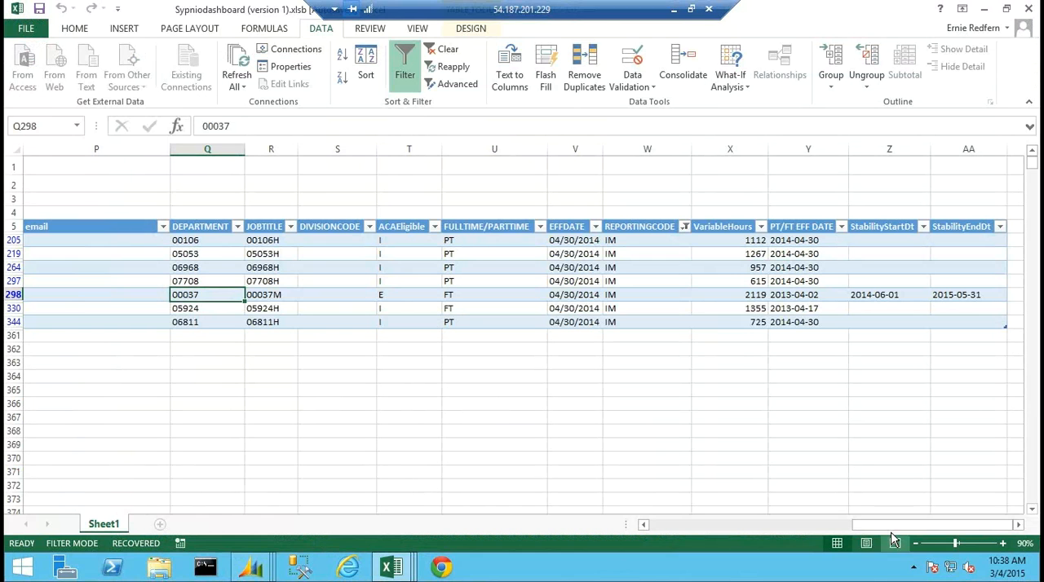
pyautogui.moveTo(885, 524); pyautogui.dragTo(643, 529)
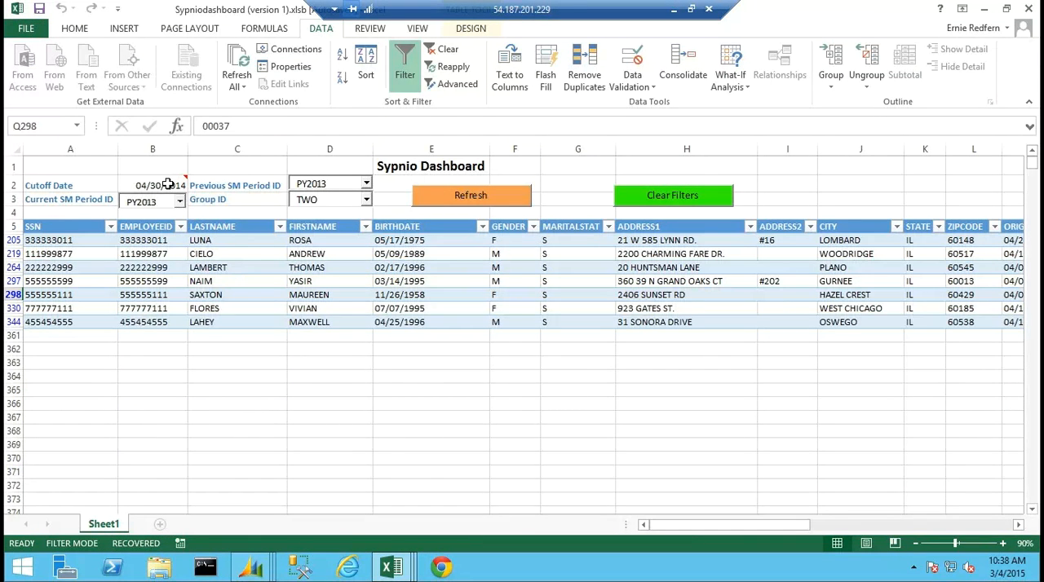
pyautogui.moveTo(167, 184)
pyautogui.moveTo(775, 526); pyautogui.dragTo(1010, 530)
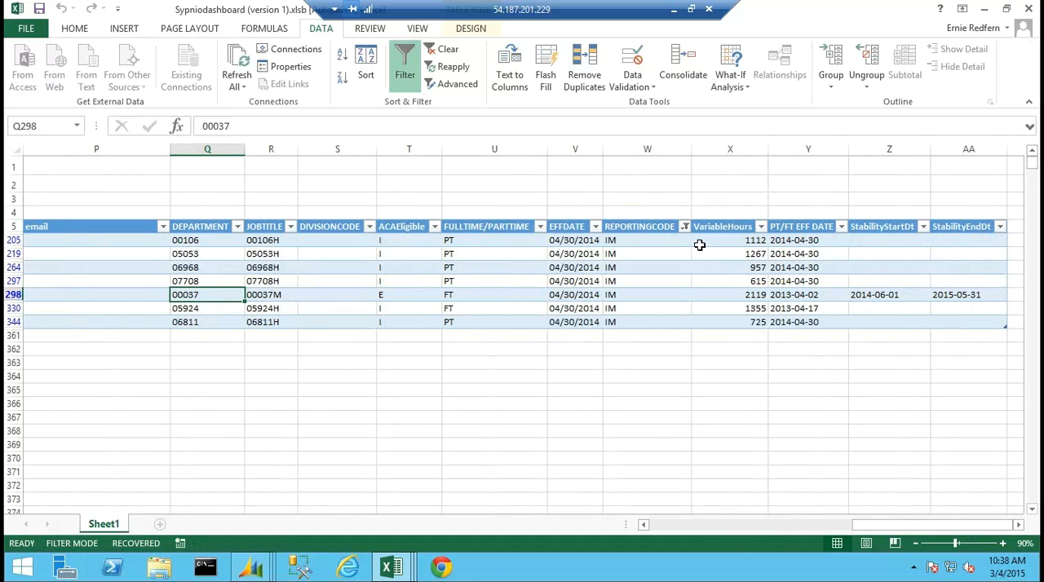
# Show all reporting codes in the REPORTINGCODE column and examine the variable hours and ACA eligibility of the SM rows 11 to 14.
pyautogui.click(685, 227)
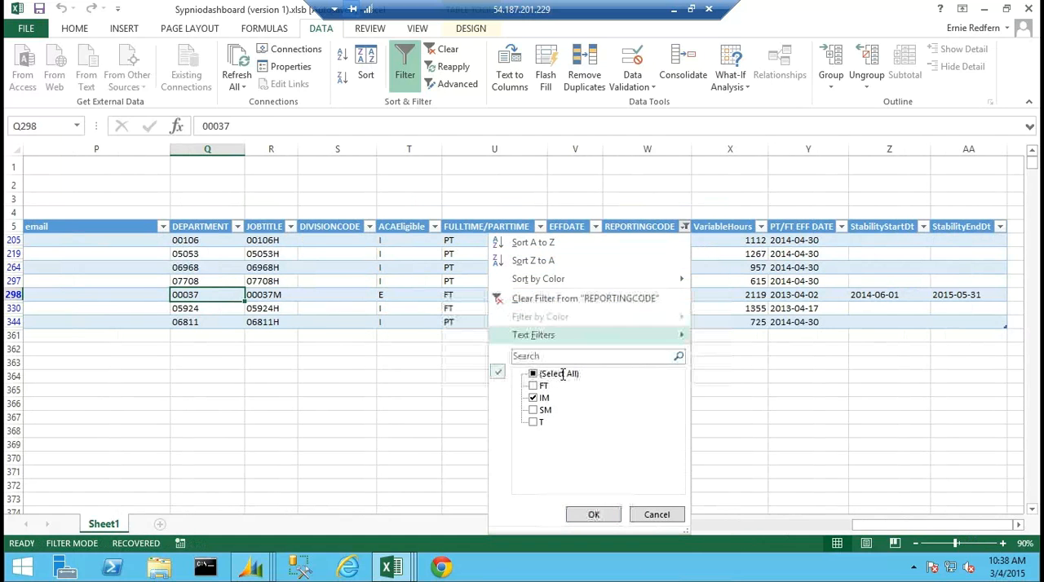
pyautogui.click(534, 374)
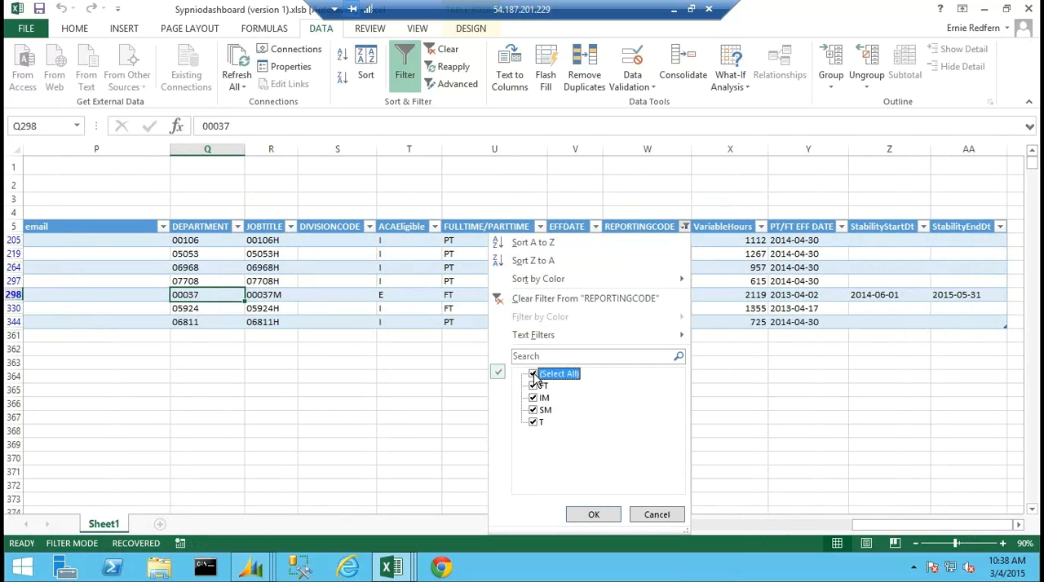
pyautogui.click(594, 516)
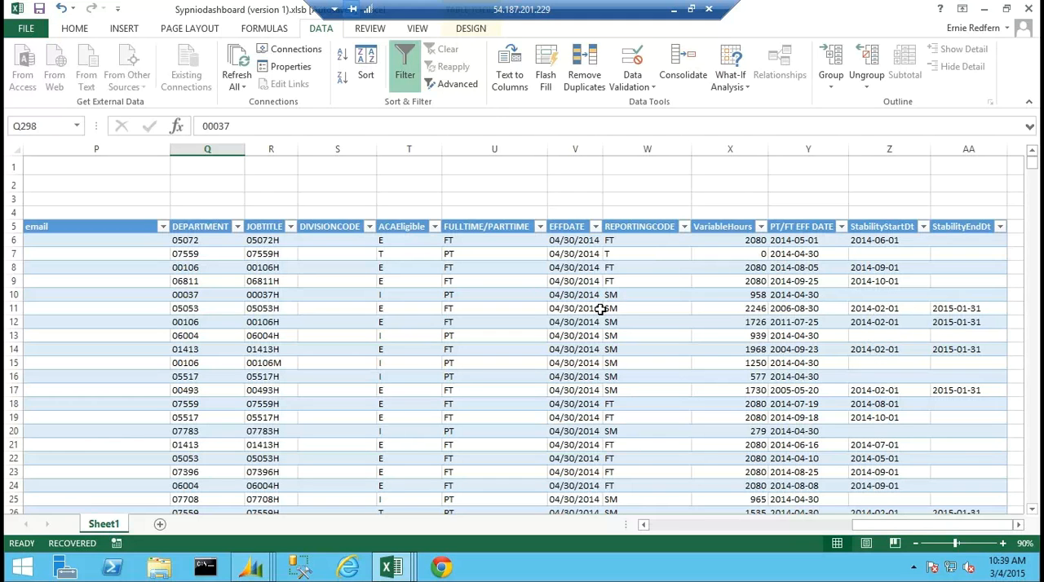
pyautogui.click(729, 310)
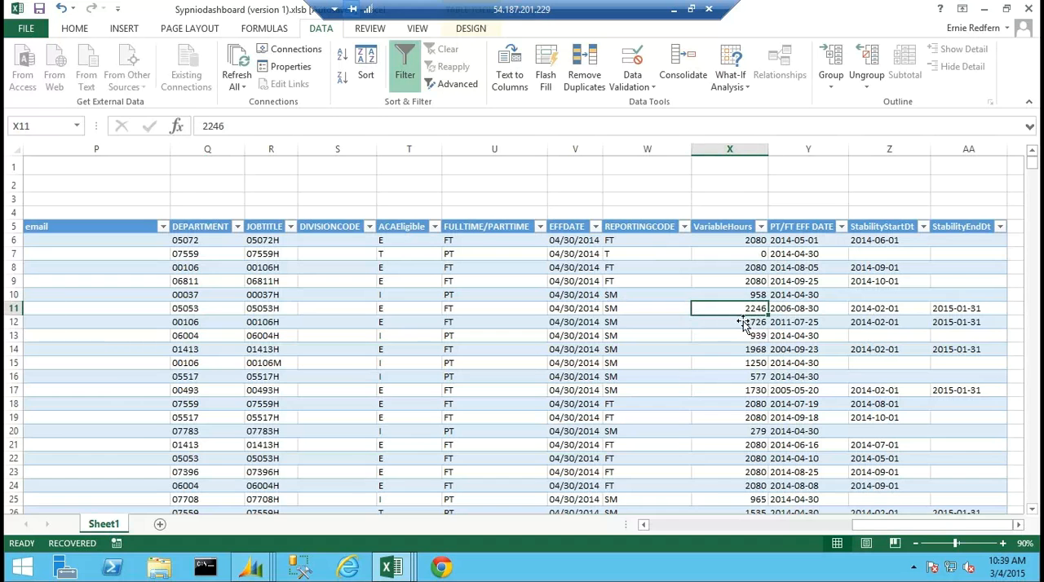
pyautogui.click(742, 323)
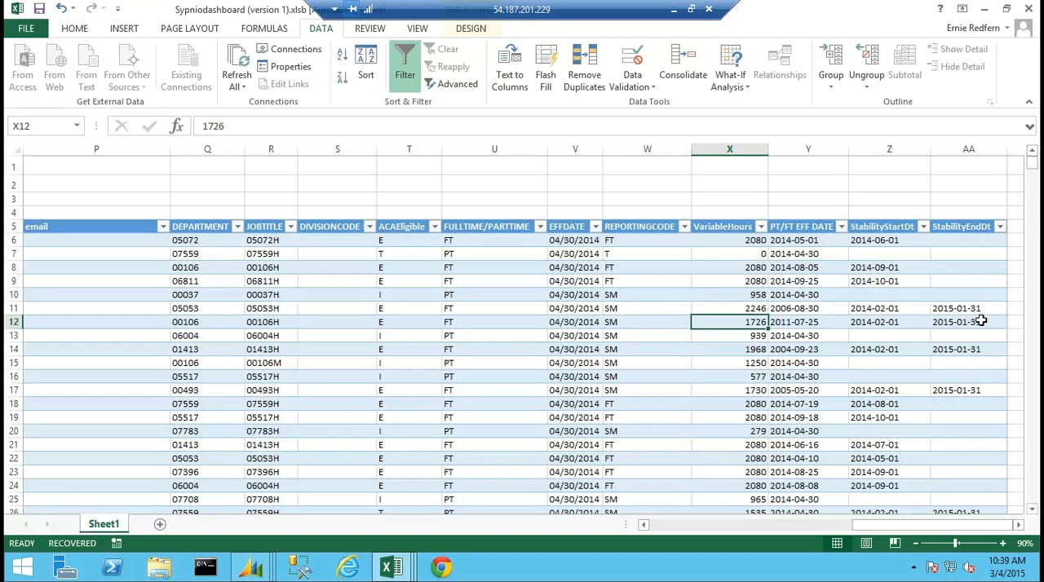
pyautogui.click(755, 337)
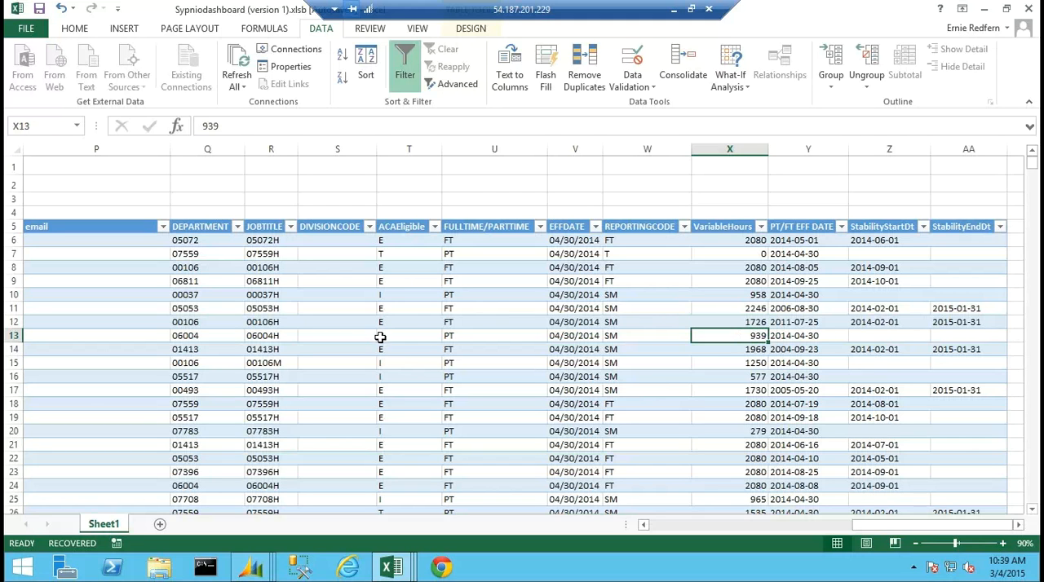
pyautogui.click(621, 339)
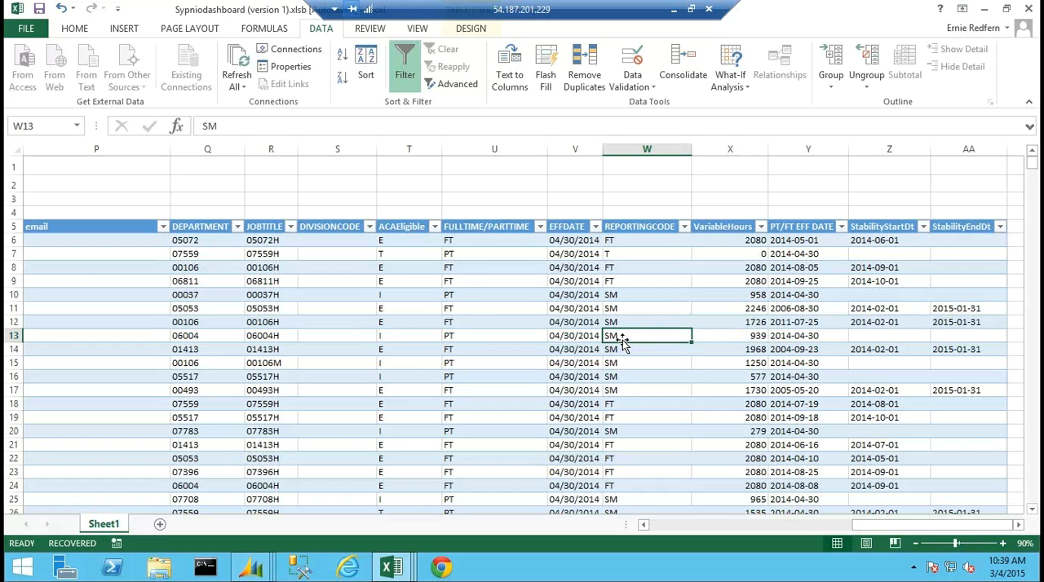
pyautogui.click(372, 337)
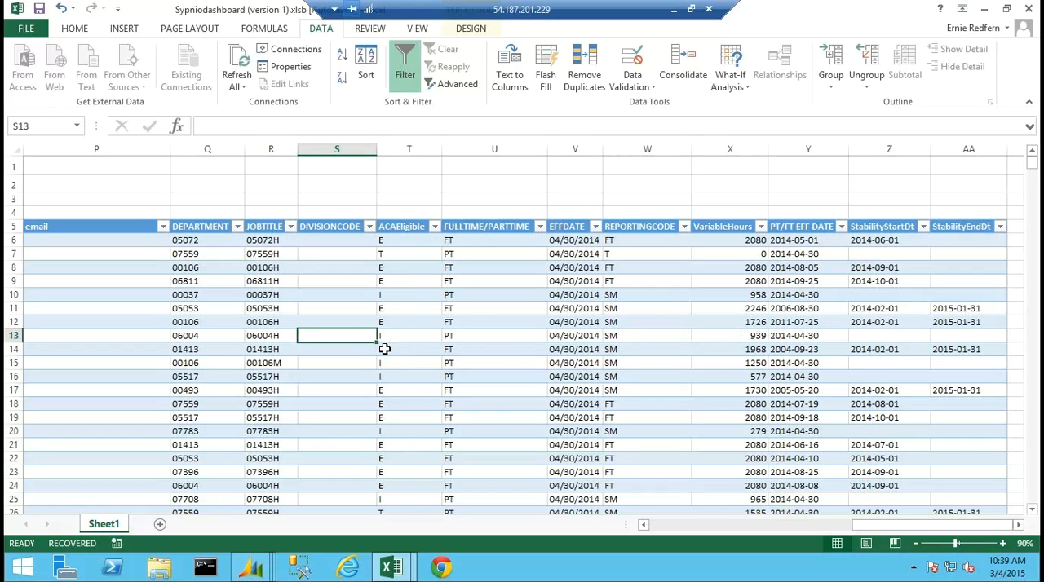
pyautogui.click(381, 347)
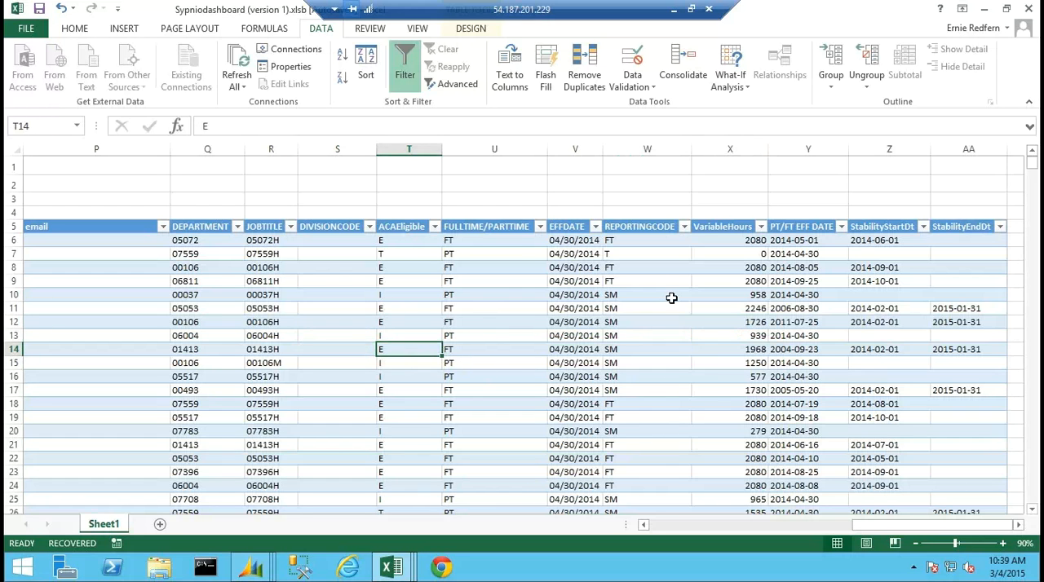
# Filter the dashboard's REPORTINGCODE column to show only IM records.
pyautogui.click(684, 227)
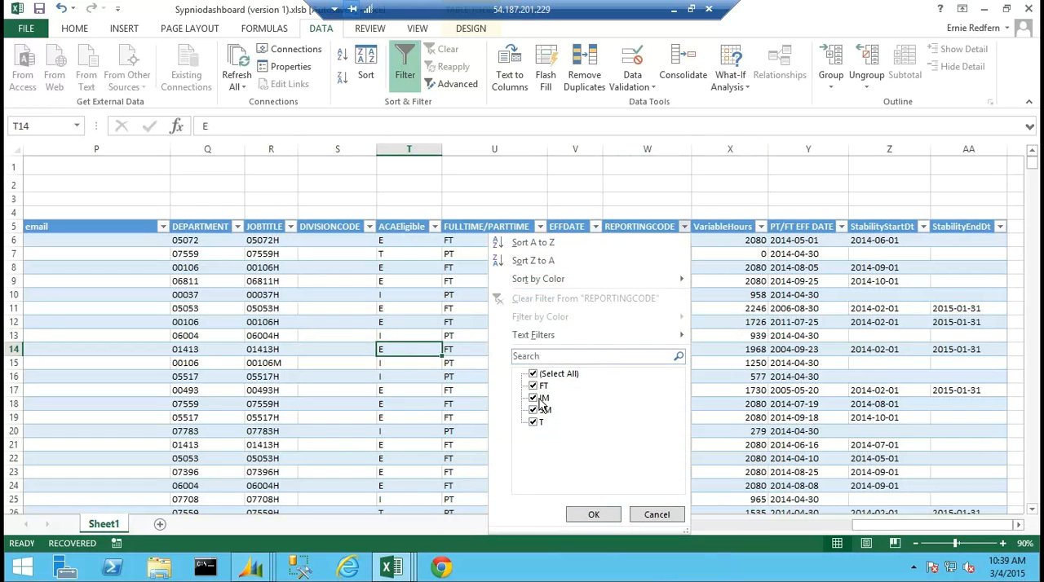
pyautogui.click(533, 374)
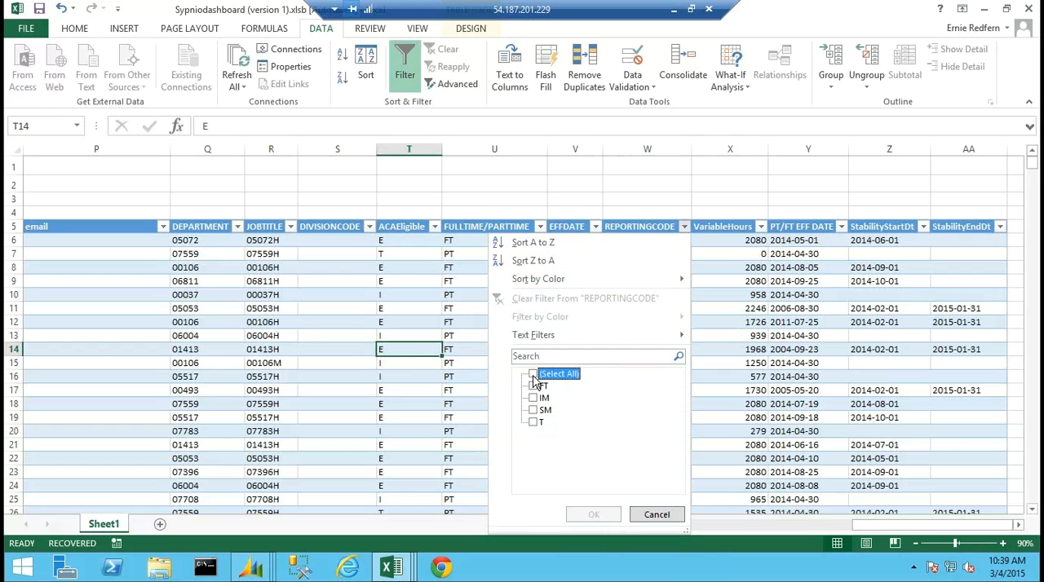
pyautogui.click(538, 399)
pyautogui.click(592, 516)
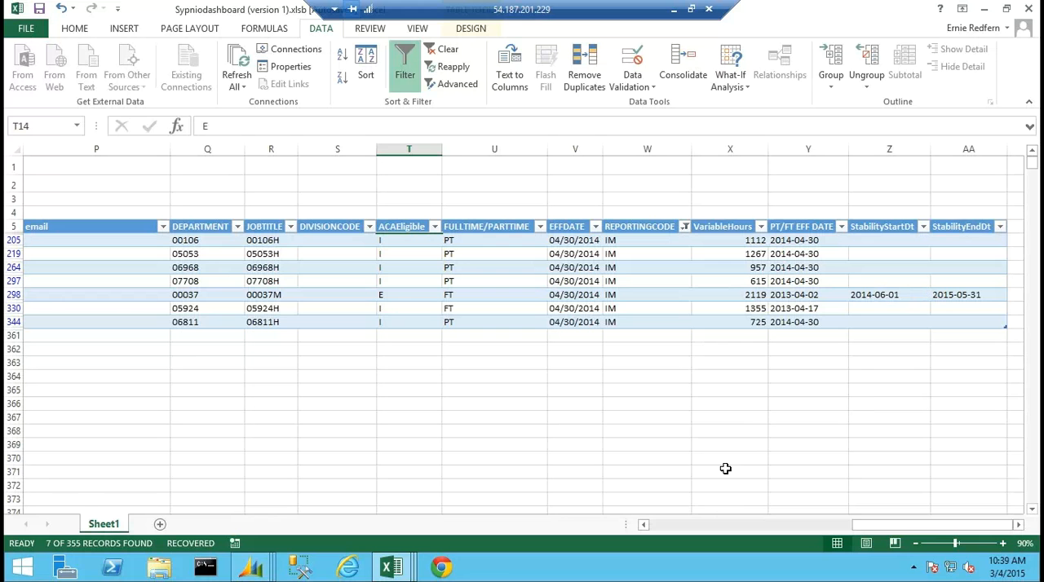
# Check the first columns of the filtered dashboard, minimize the workbook, and open ACA Dependent Benefit Maintenance in Dynamics GP.
pyautogui.click(730, 526)
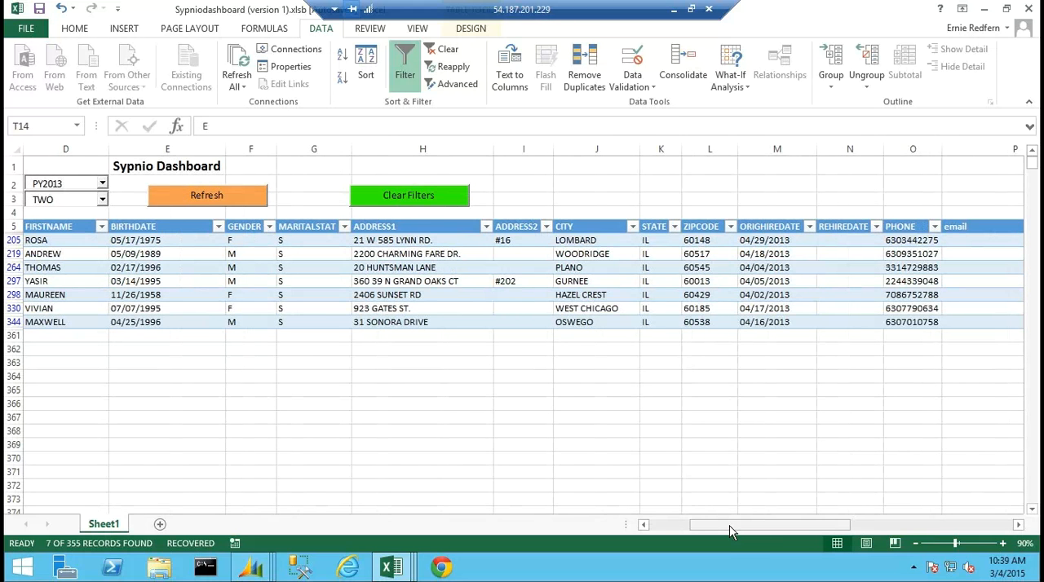
pyautogui.moveTo(730, 526); pyautogui.dragTo(650, 530)
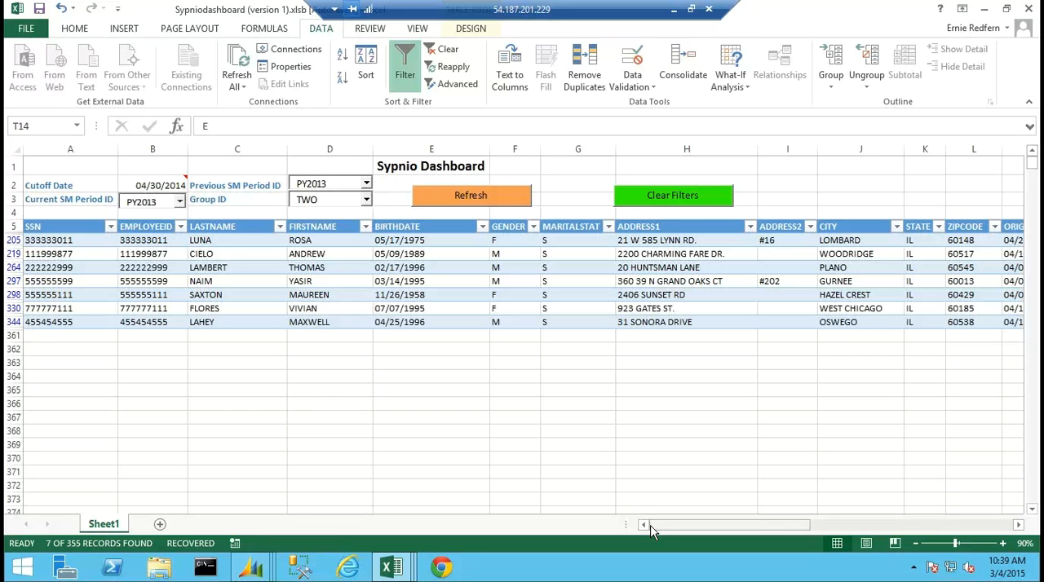
pyautogui.click(984, 9)
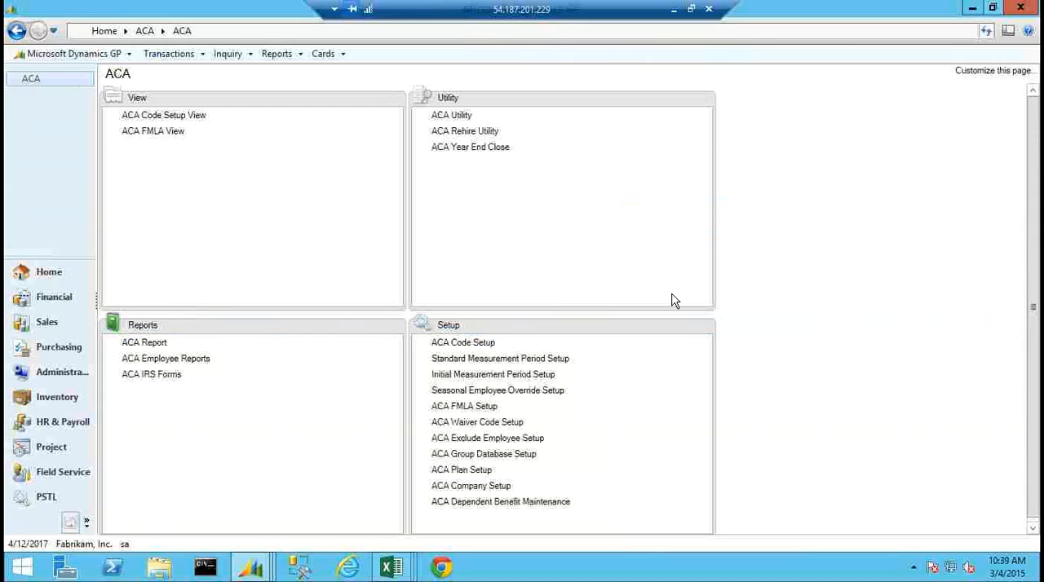
pyautogui.click(472, 503)
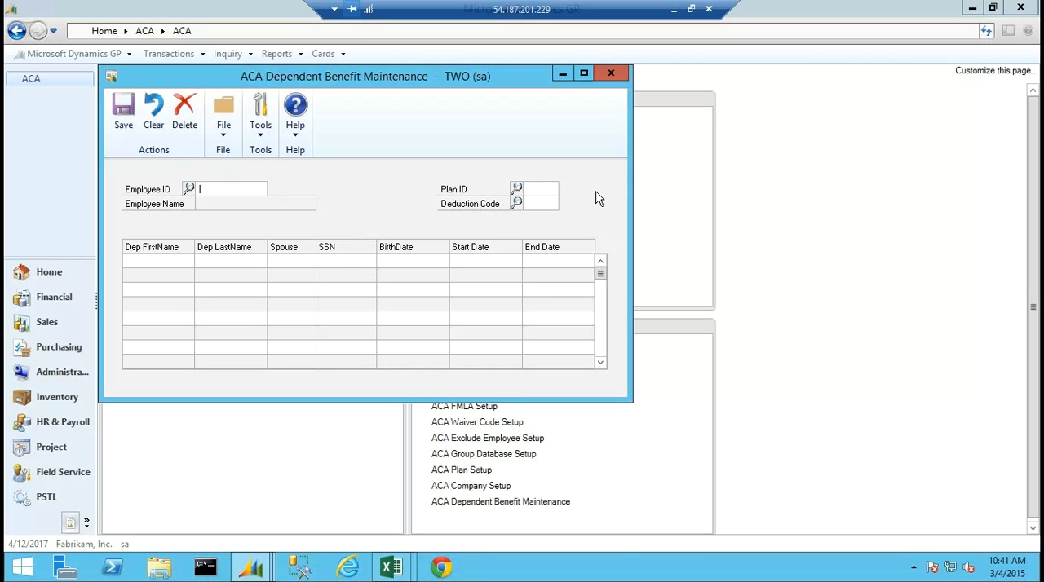
# List the Full time employees of database group TWO for 1/1/2013 to 12/31/2013 in ACA Utility and mark the recommended type changes.
pyautogui.click(561, 77)
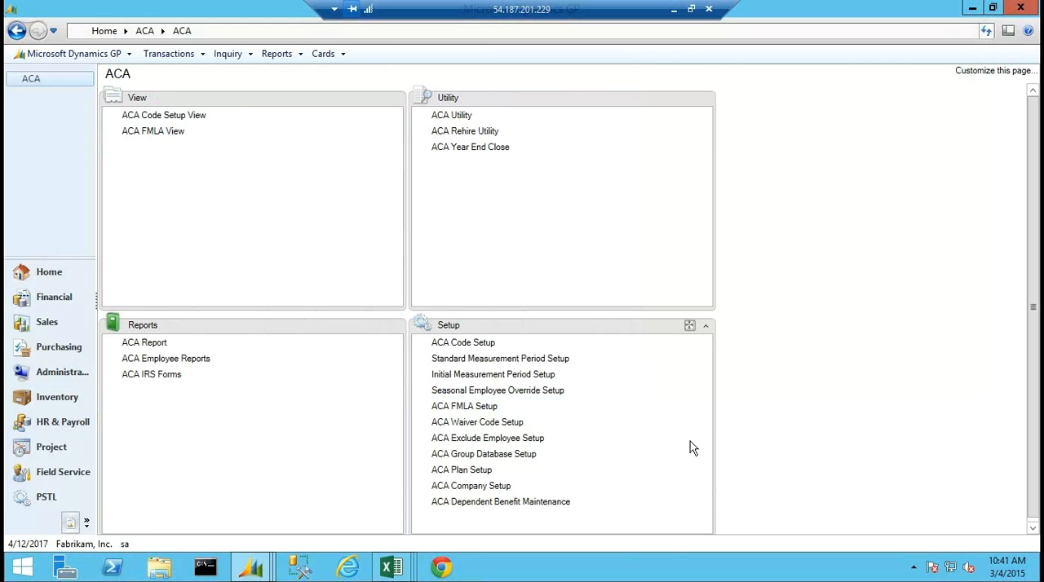
pyautogui.click(453, 121)
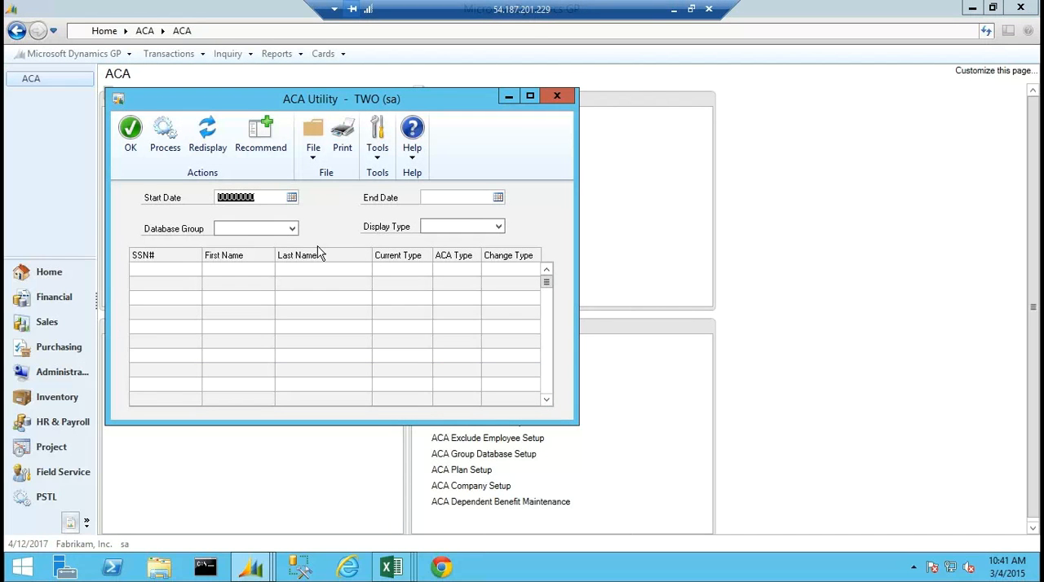
pyautogui.write('1/1/2013')
pyautogui.press('Tab')
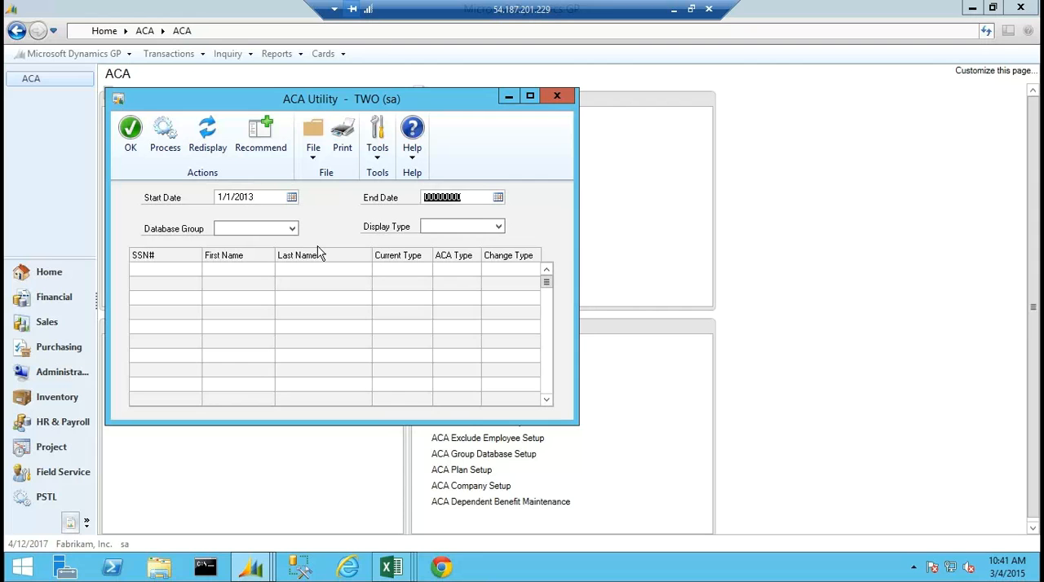
pyautogui.write('12312013')
pyautogui.click(291, 228)
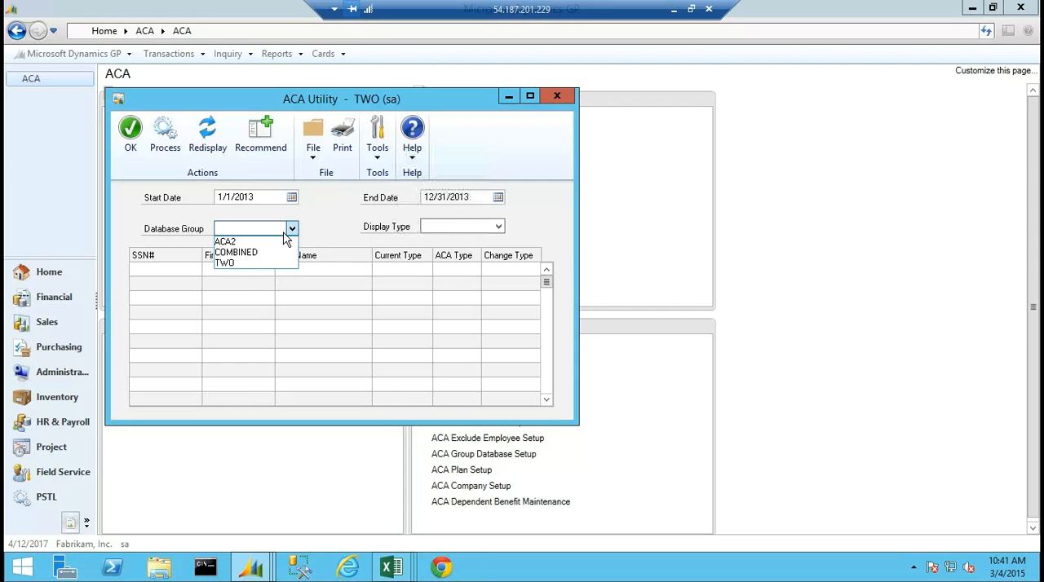
pyautogui.click(234, 264)
pyautogui.click(498, 227)
pyautogui.click(460, 251)
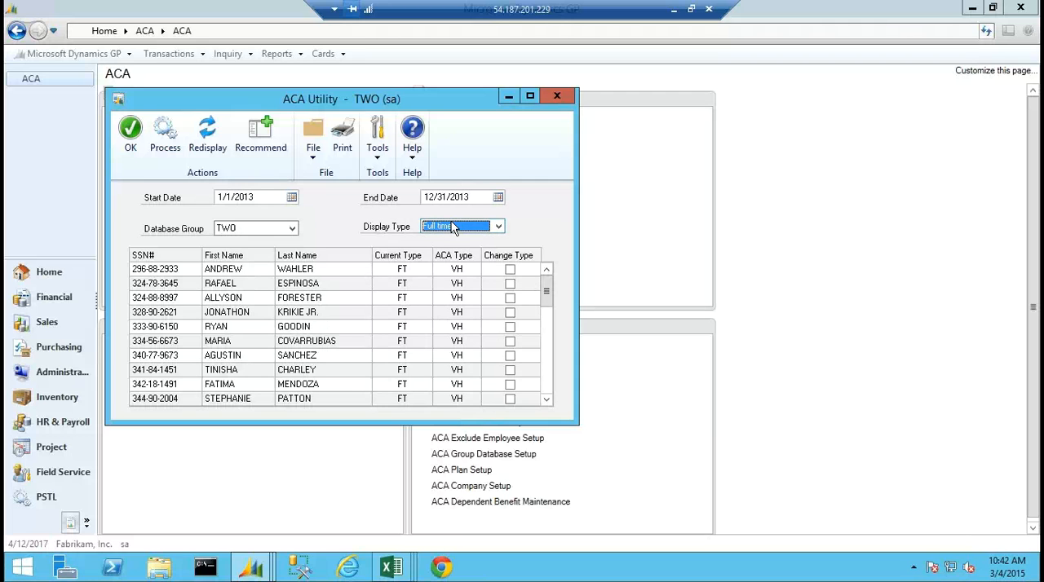
pyautogui.click(261, 138)
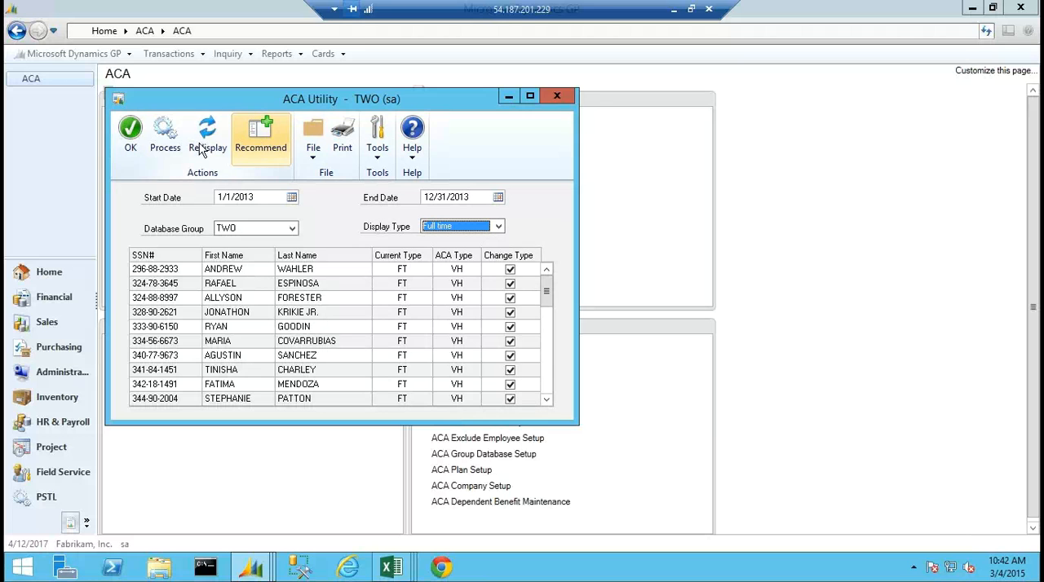
pyautogui.click(557, 96)
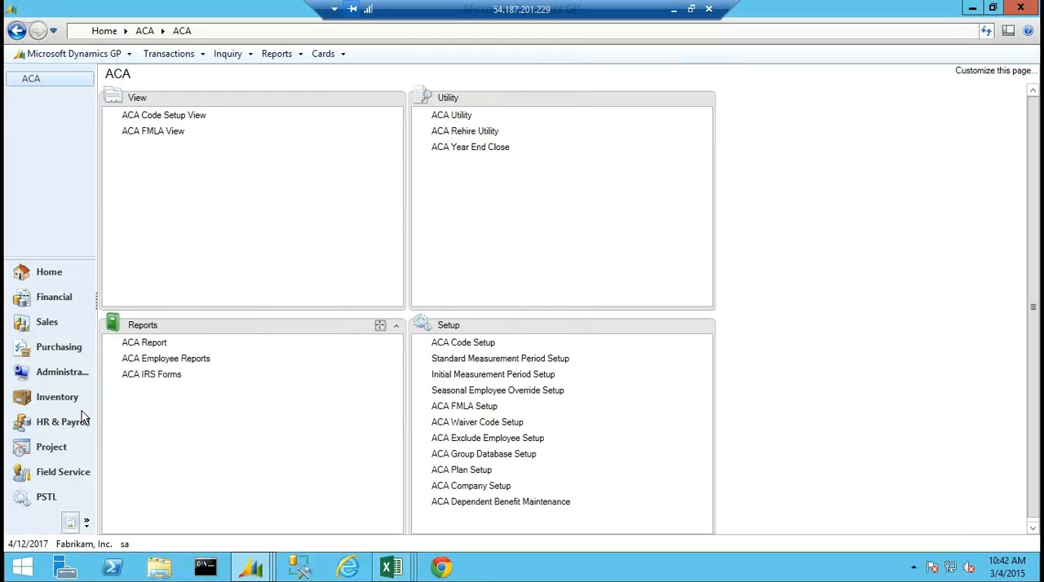
# Open the payroll Employee Maintenance card, examine the available Employment Type options, and close the card.
pyautogui.click(58, 424)
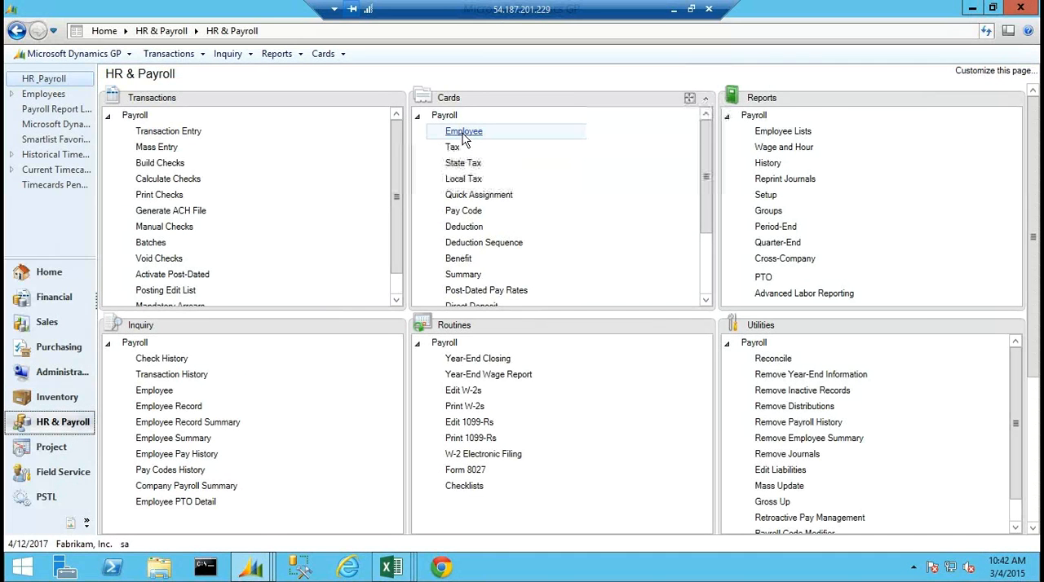
pyautogui.click(448, 136)
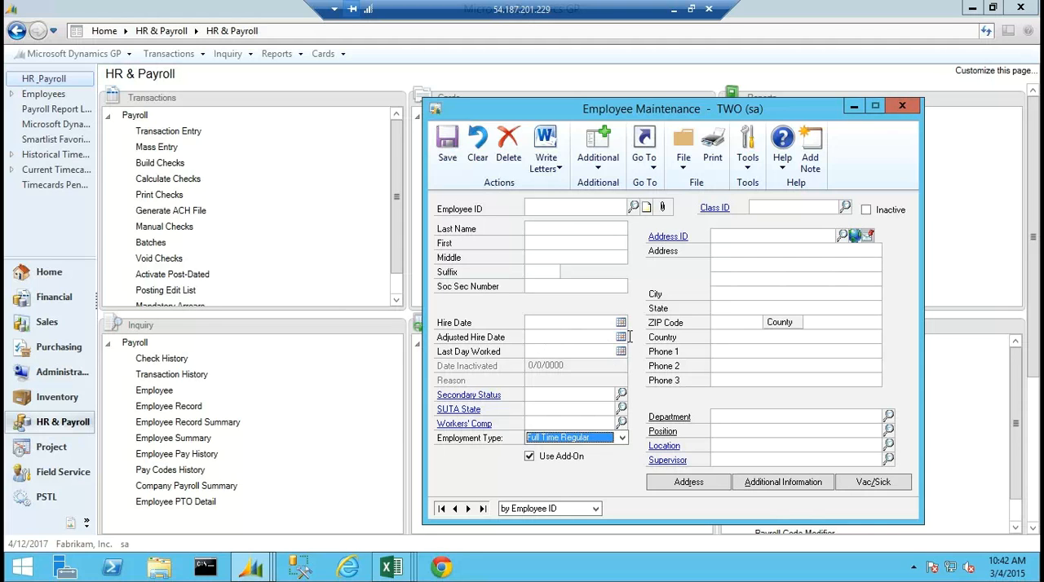
pyautogui.click(621, 439)
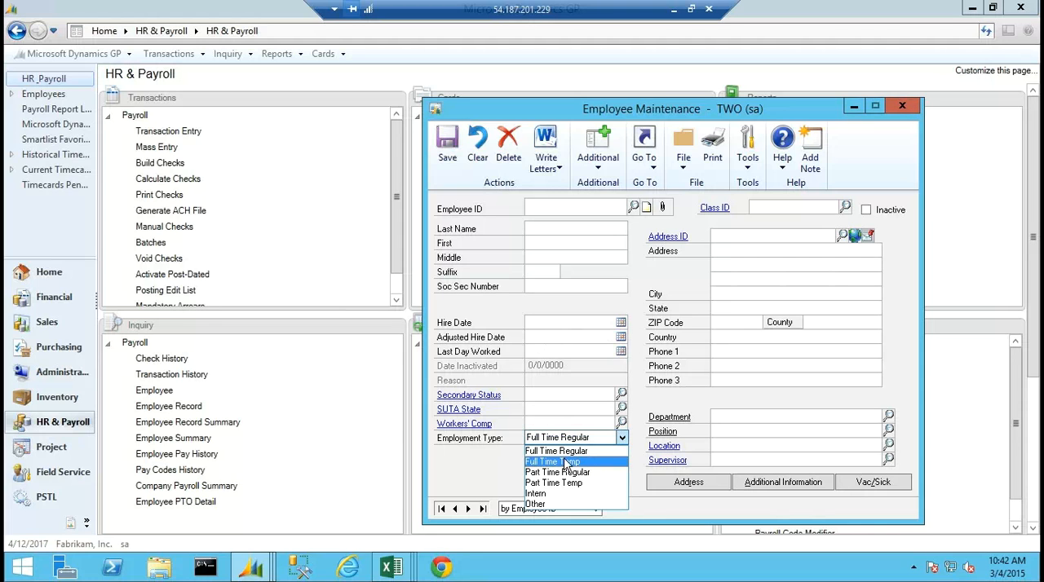
pyautogui.click(903, 105)
pyautogui.click(903, 105)
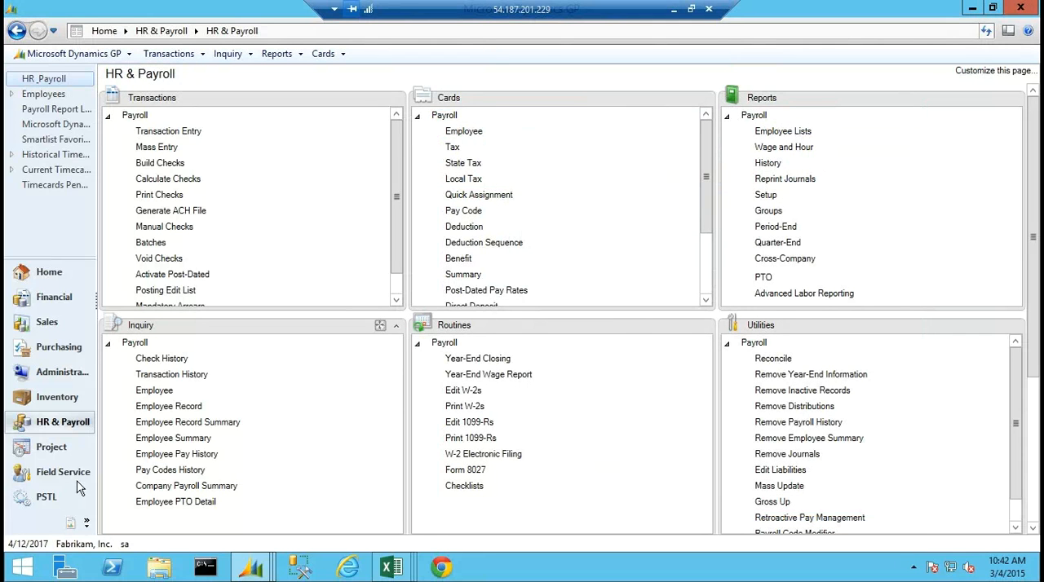
# List rehired employees in ACA Rehire Utility for 1/1/2013 to 12/31/2013, examine their calculated new dates, and close the utility.
pyautogui.click(72, 522)
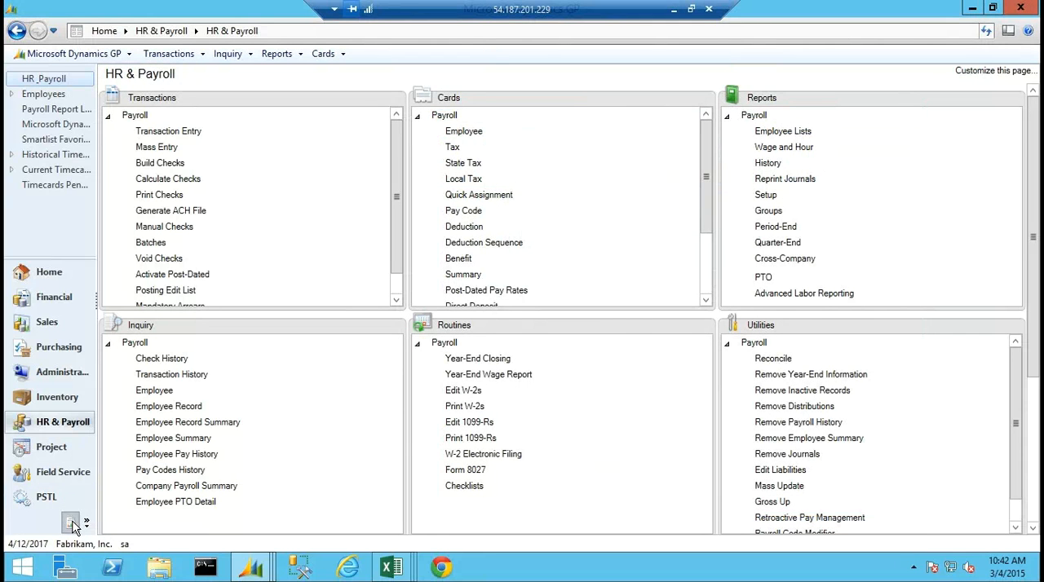
pyautogui.click(473, 132)
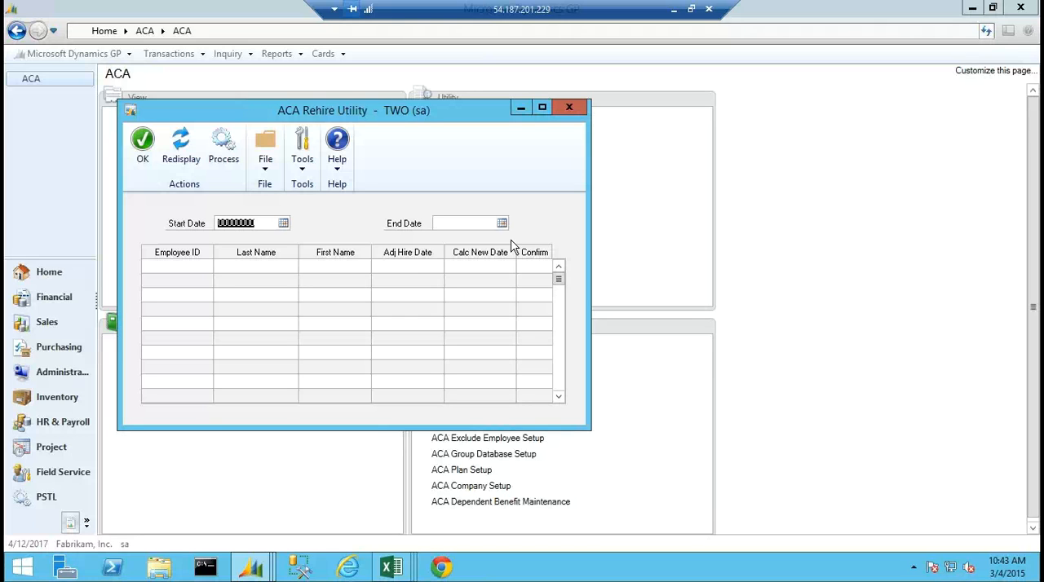
pyautogui.write('01012013')
pyautogui.press('Tab')
pyautogui.write('12312013')
pyautogui.press('Tab')
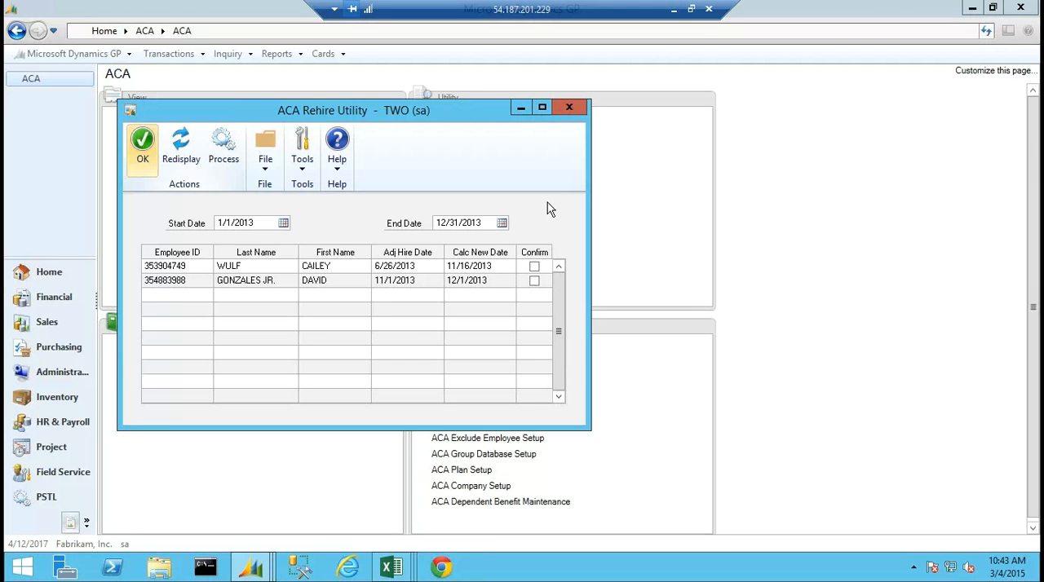
pyautogui.moveTo(468, 121); pyautogui.dragTo(720, 184)
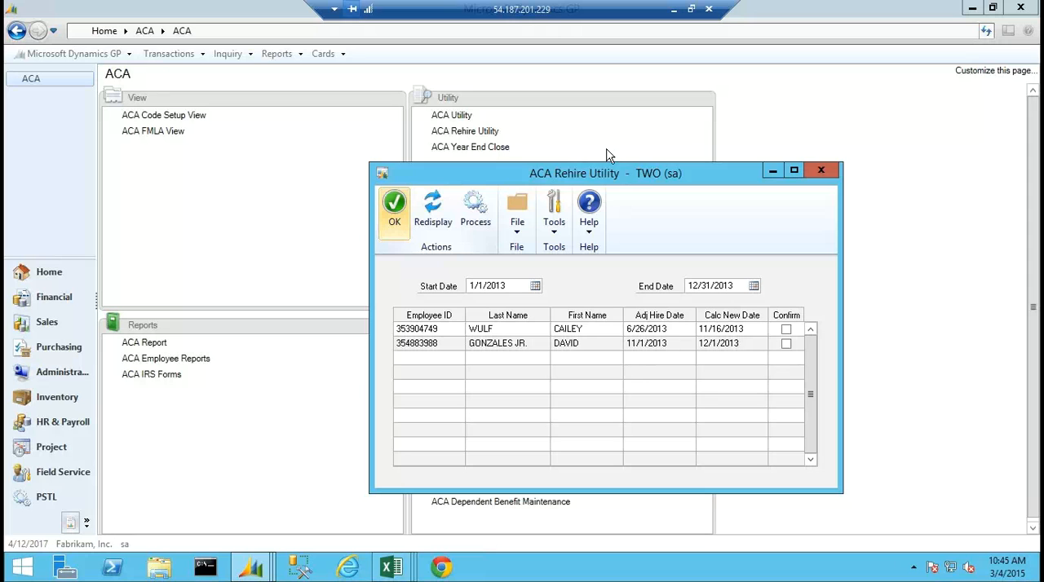
pyautogui.click(823, 168)
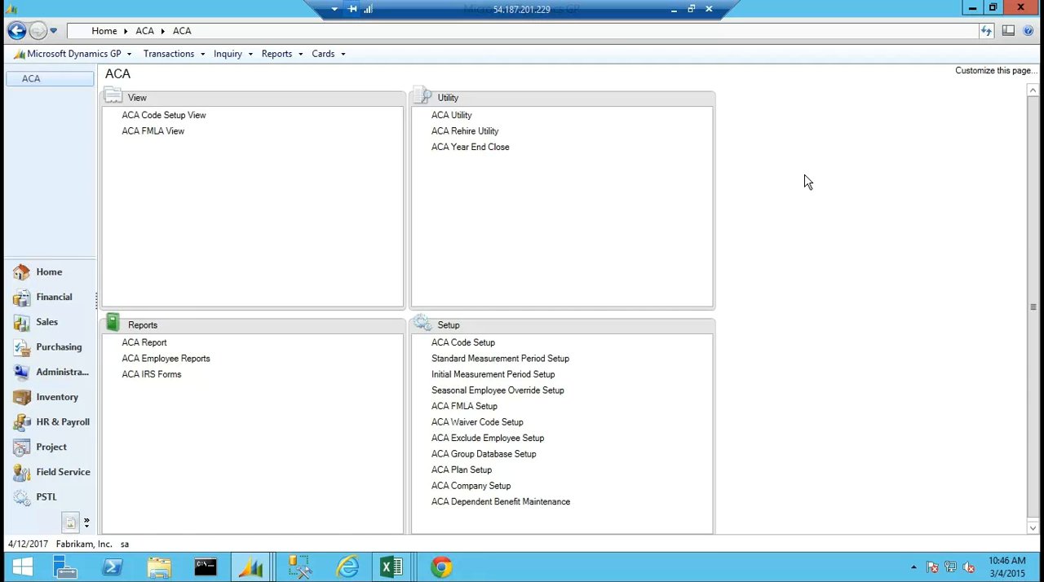
# Print the ACA Employee Monthly hours Breakdown report for 2013 to the screen, covering all employees and departments.
pyautogui.click(157, 375)
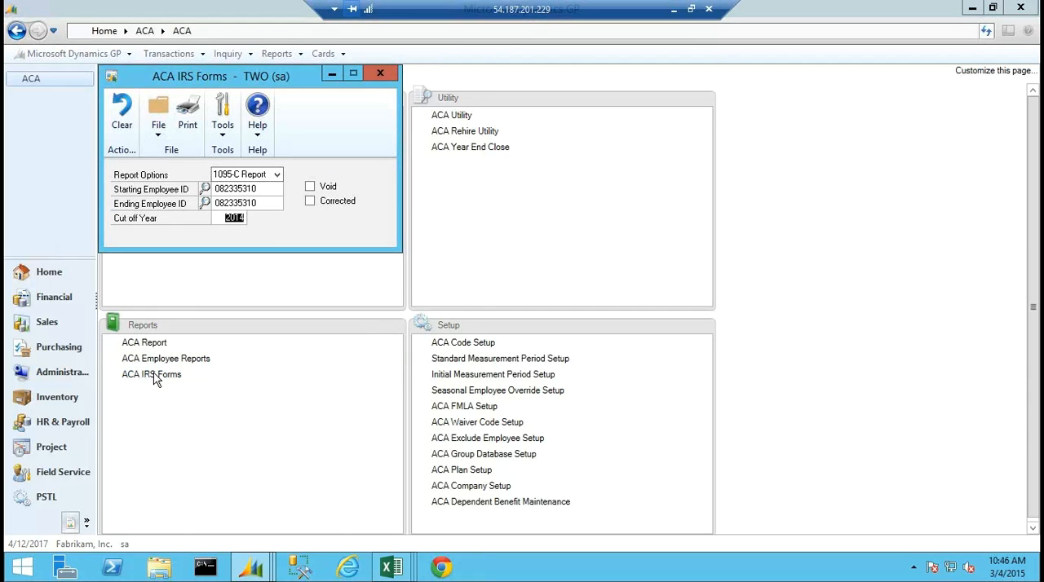
pyautogui.click(390, 74)
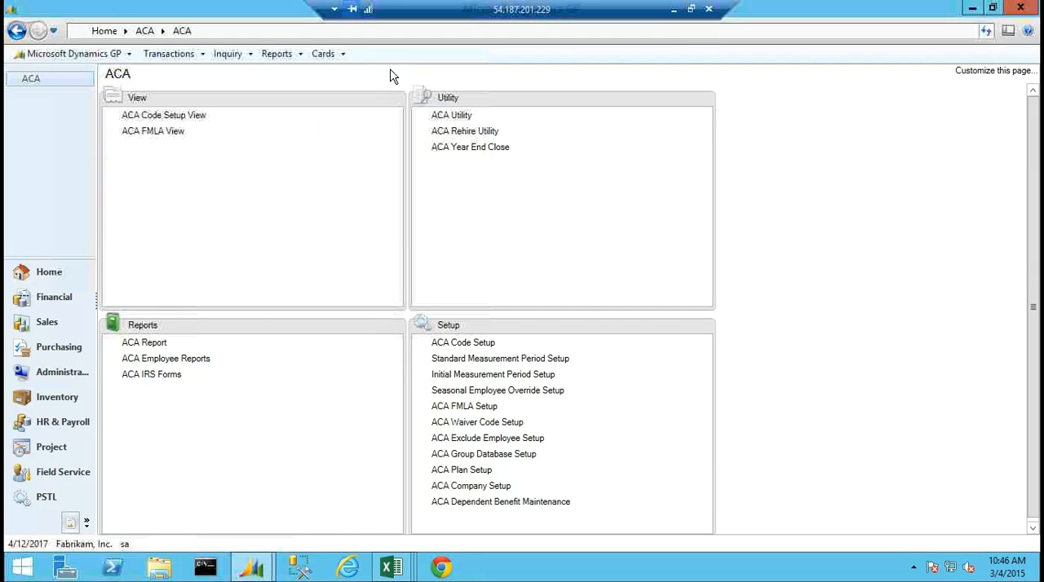
pyautogui.click(190, 361)
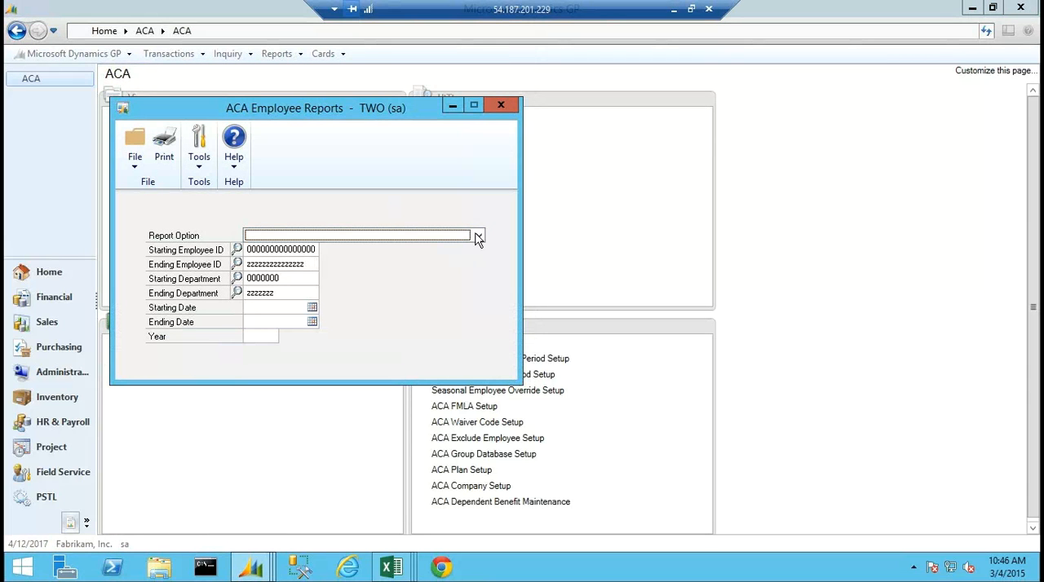
pyautogui.click(478, 237)
pyautogui.click(318, 272)
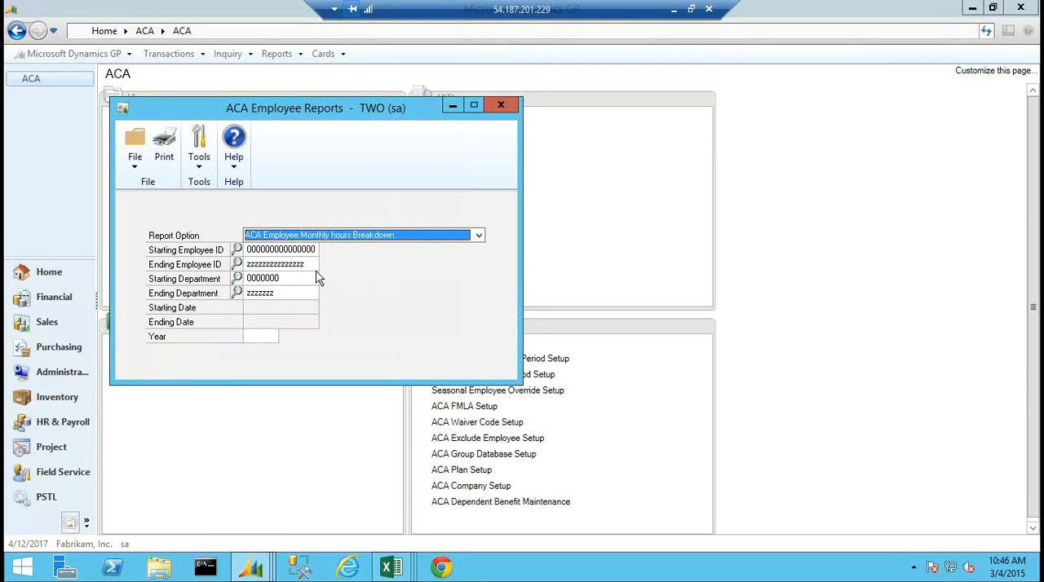
pyautogui.click(259, 336)
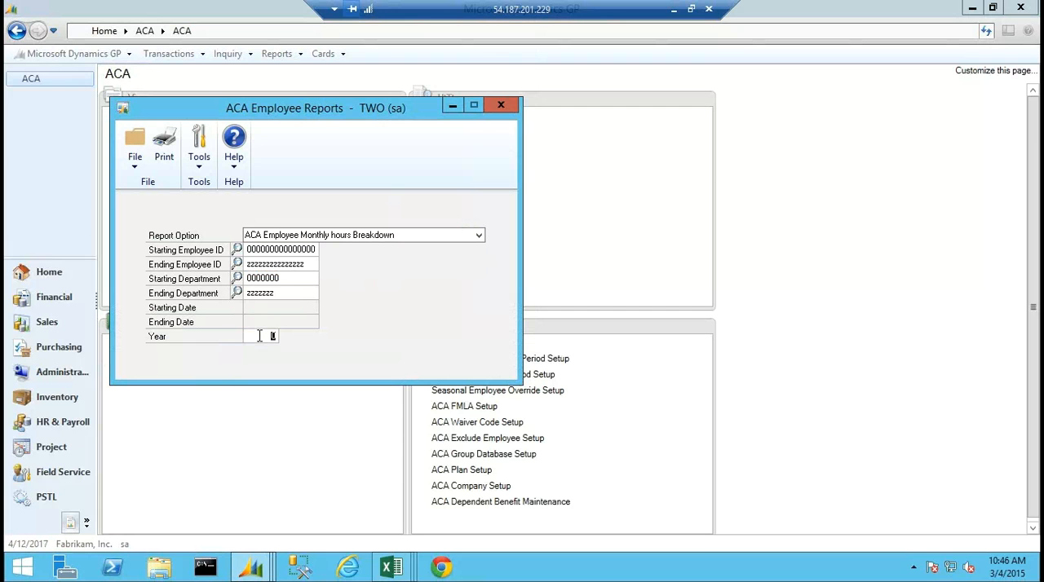
pyautogui.write('2013')
pyautogui.click(164, 145)
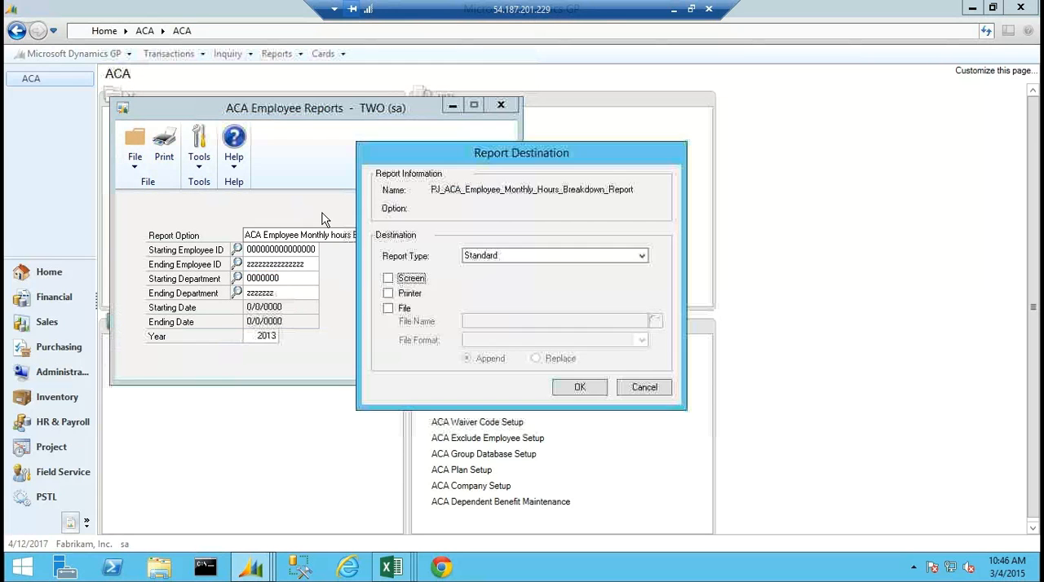
pyautogui.click(389, 279)
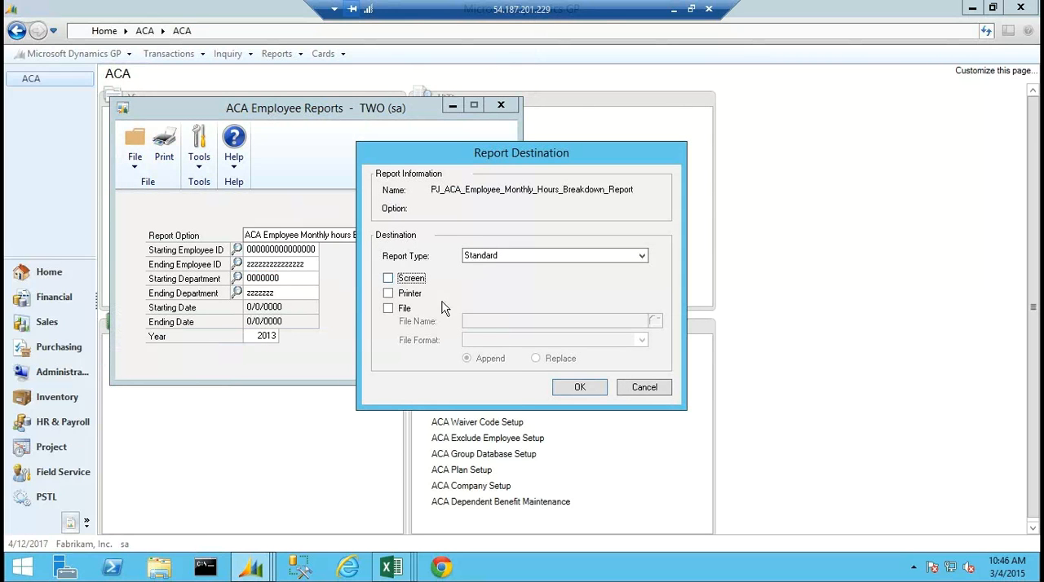
pyautogui.click(578, 387)
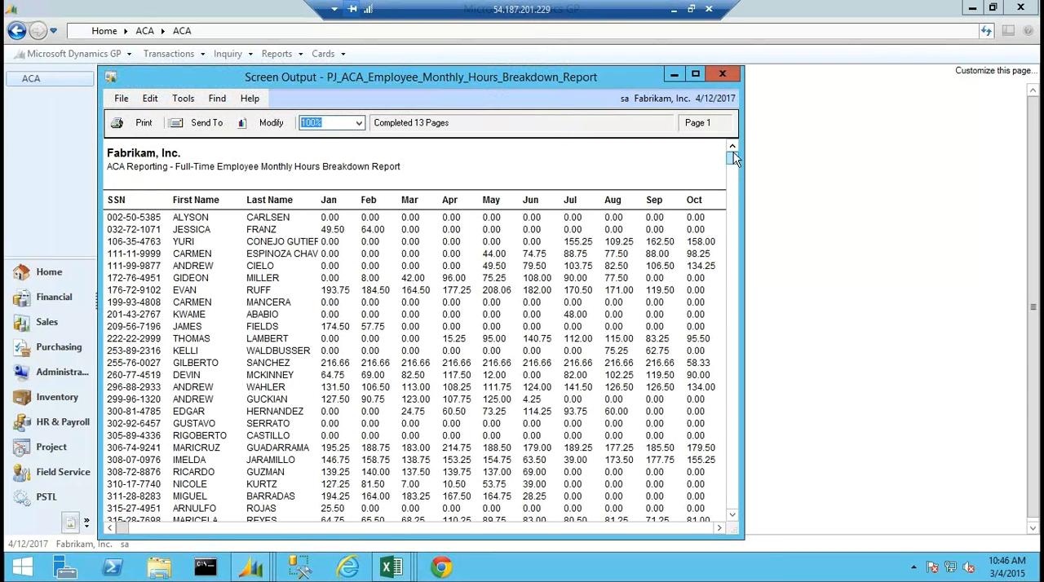
pyautogui.click(722, 75)
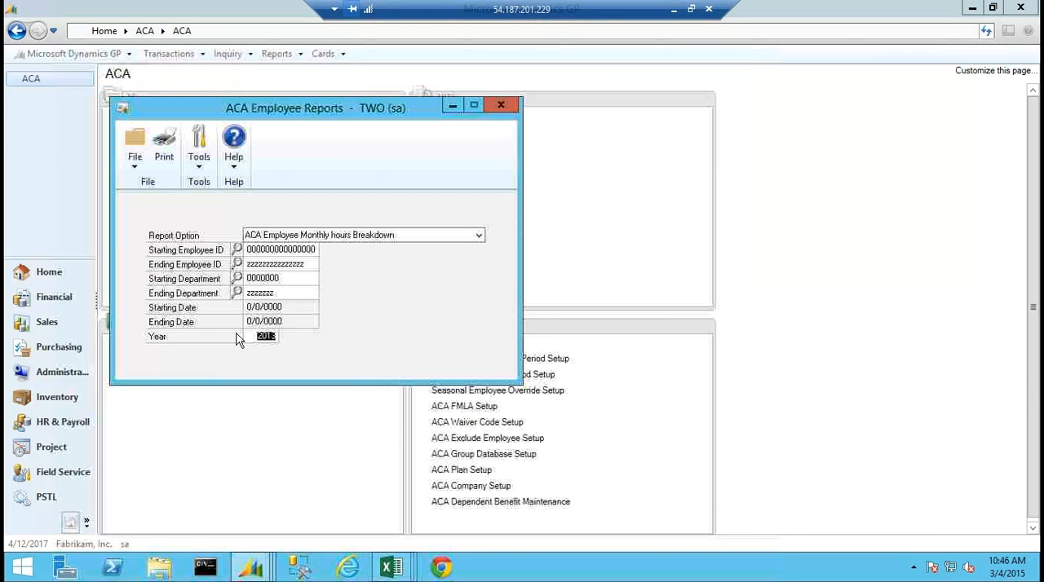
# Open the payroll Employee Maintenance card and load the fourth employee from the employee lookup.
pyautogui.click(59, 422)
pyautogui.click(467, 134)
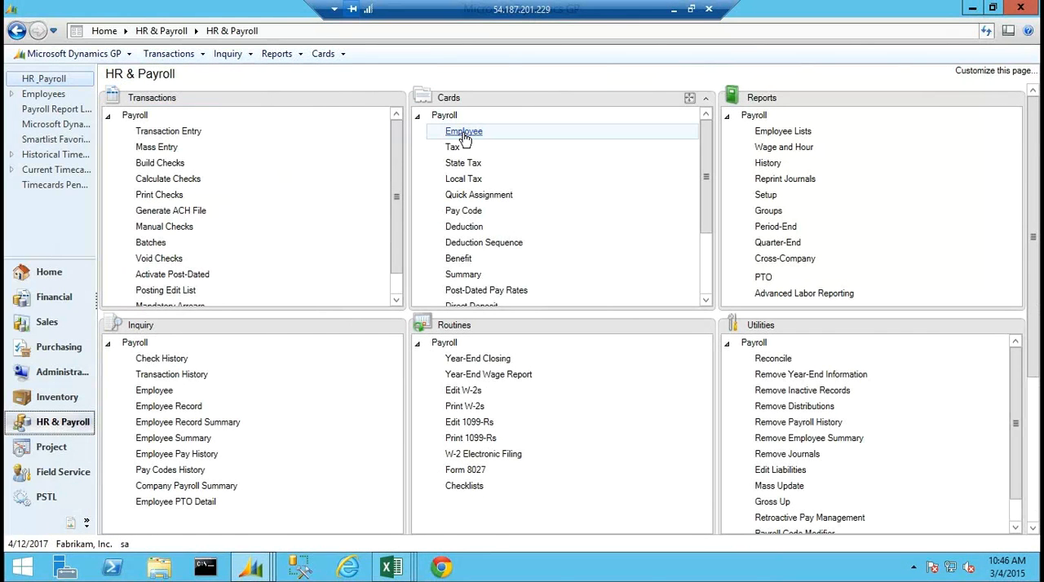
pyautogui.click(317, 199)
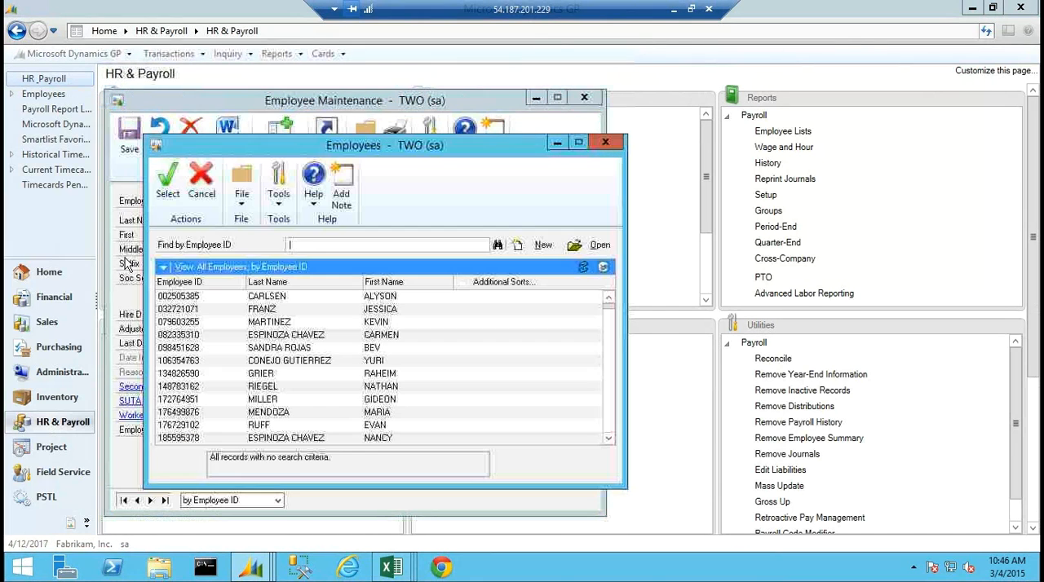
pyautogui.doubleClick(188, 335)
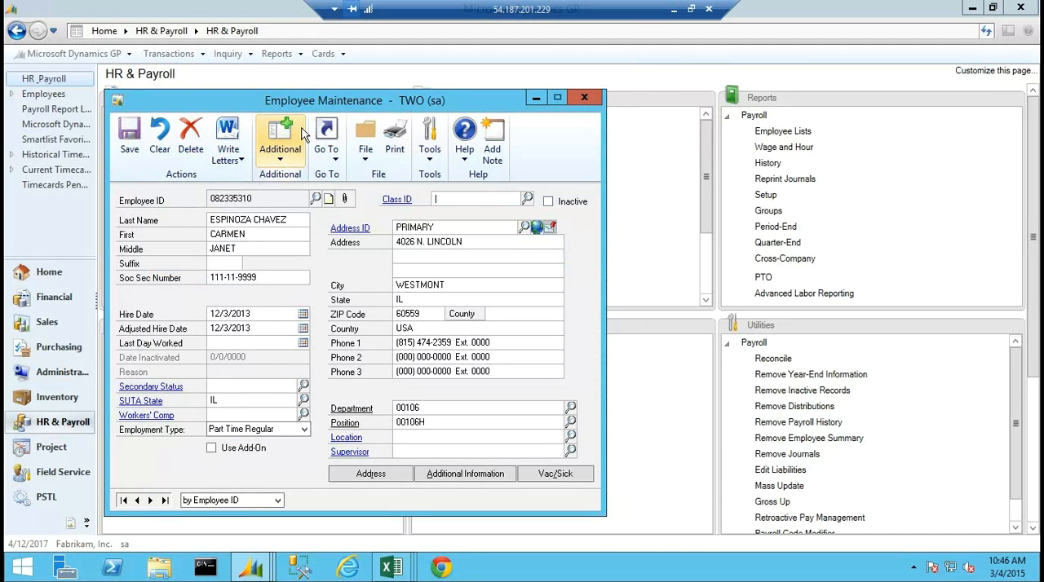
# Display this employee's ACA Monthly Hours Breakdown for 2014 and close it after reviewing the hours.
pyautogui.click(279, 144)
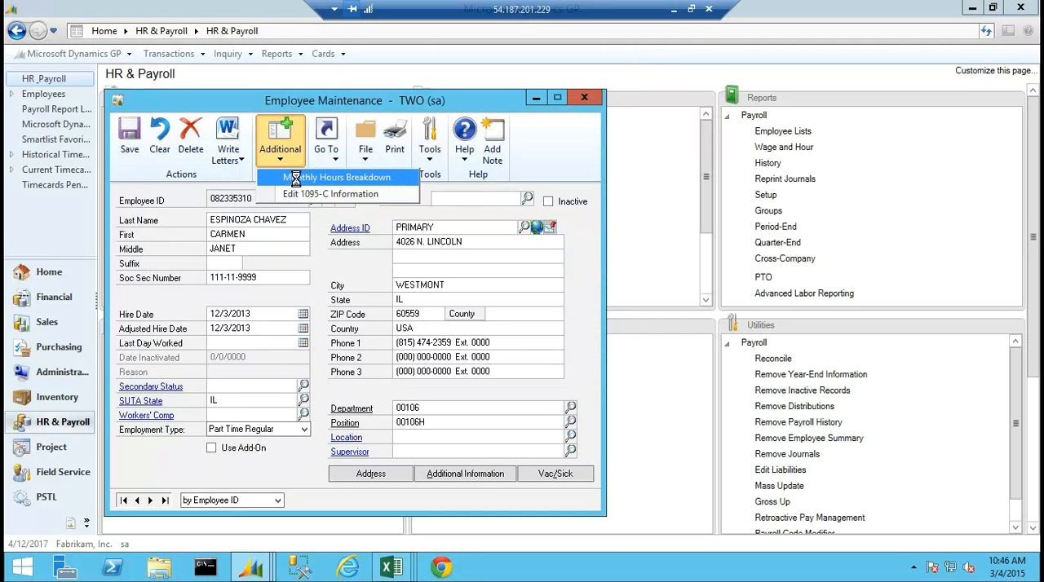
pyautogui.click(295, 177)
pyautogui.write('2')
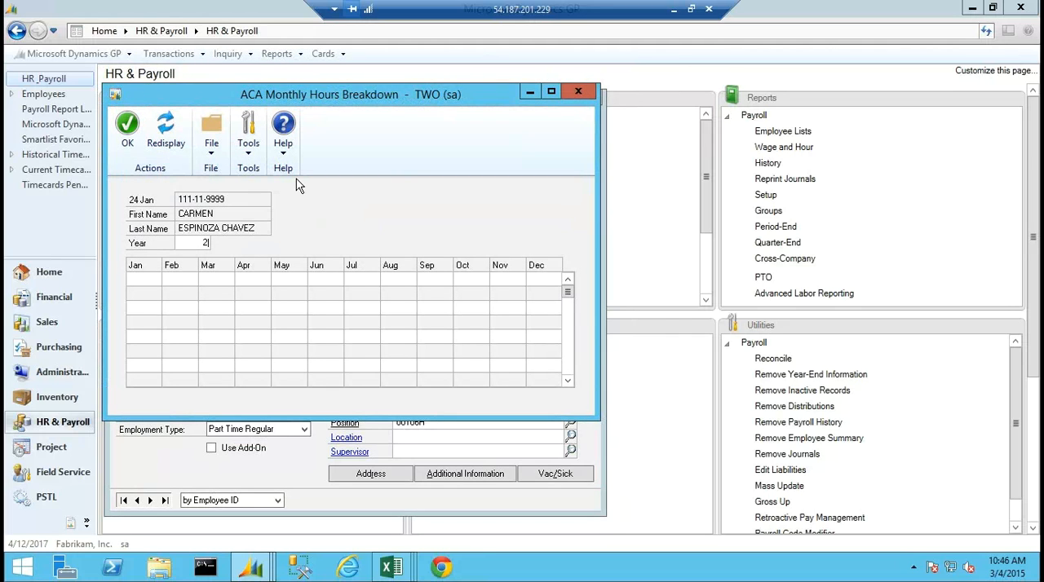
pyautogui.write('014')
pyautogui.press('Tab')
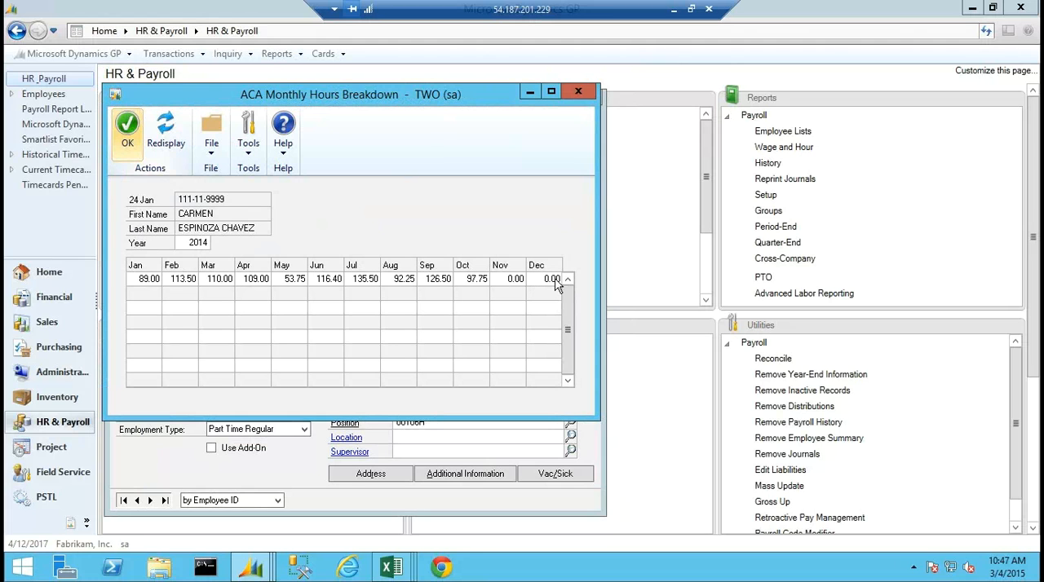
pyautogui.click(578, 92)
# Load the employee's 2014 data in Edit 1095-C Information and unlock the February row for editing.
pyautogui.click(278, 163)
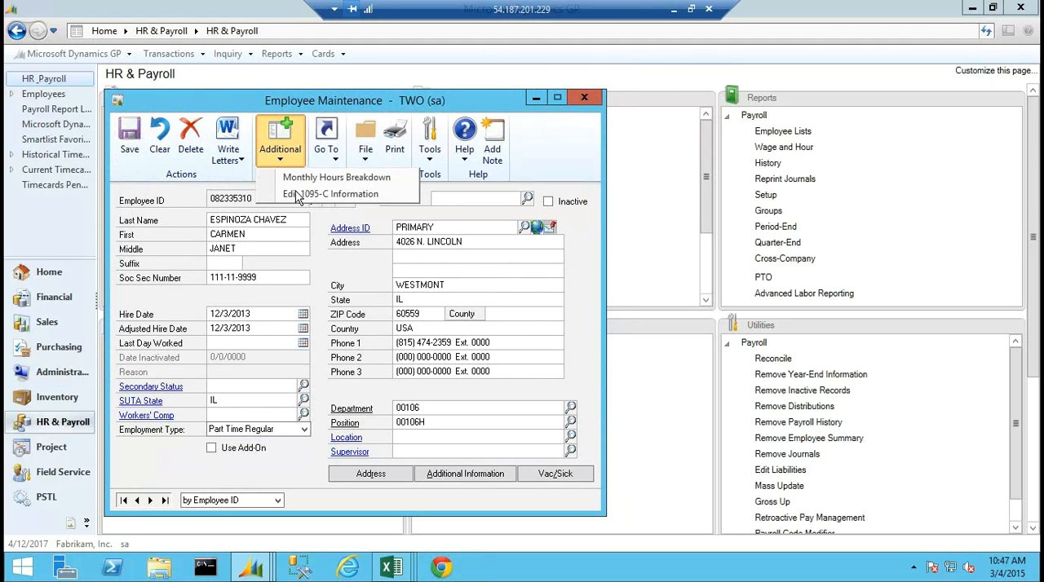
pyautogui.click(296, 194)
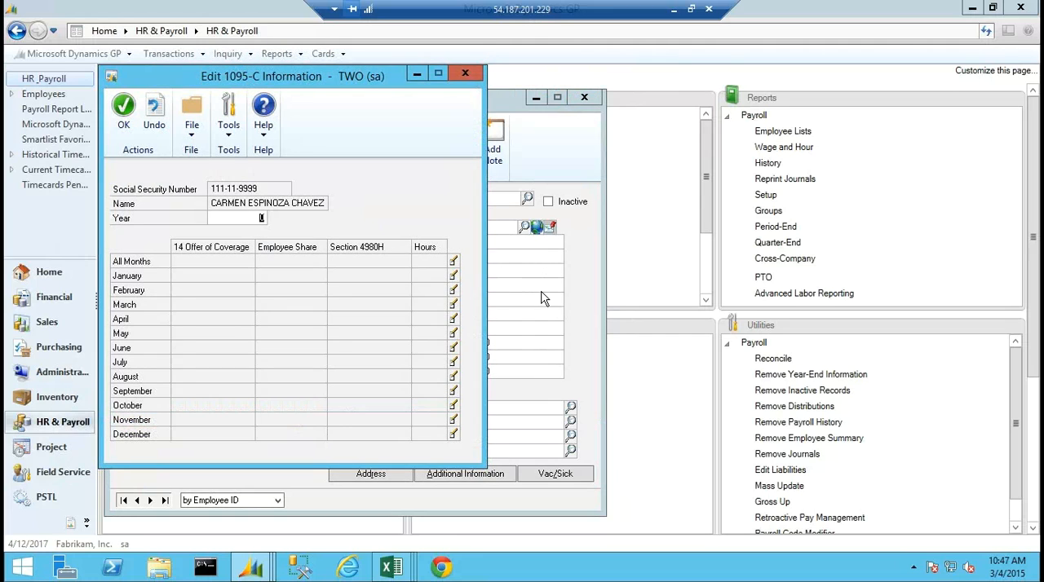
pyautogui.write('2014')
pyautogui.press('Tab')
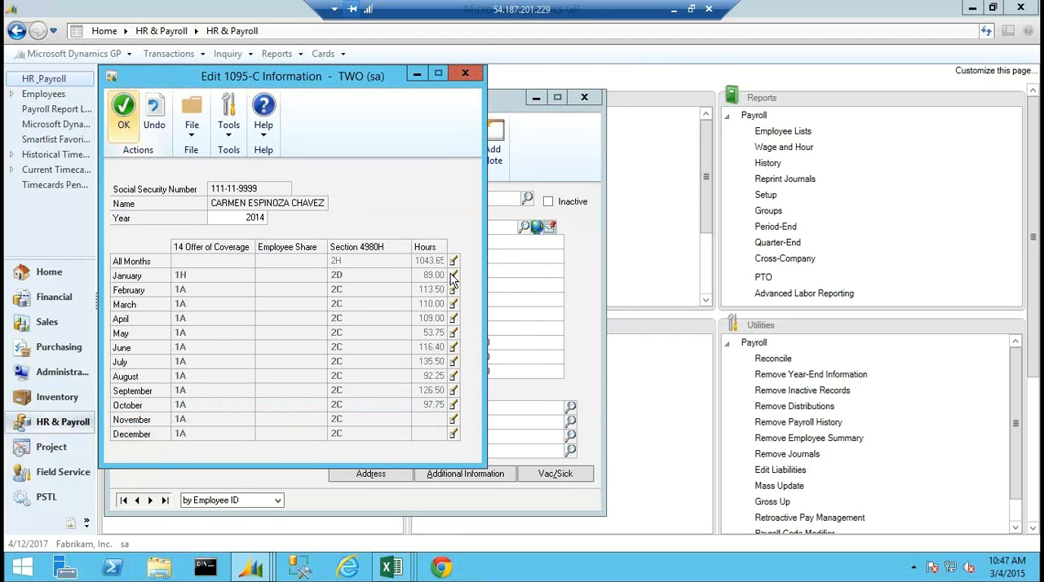
pyautogui.click(454, 292)
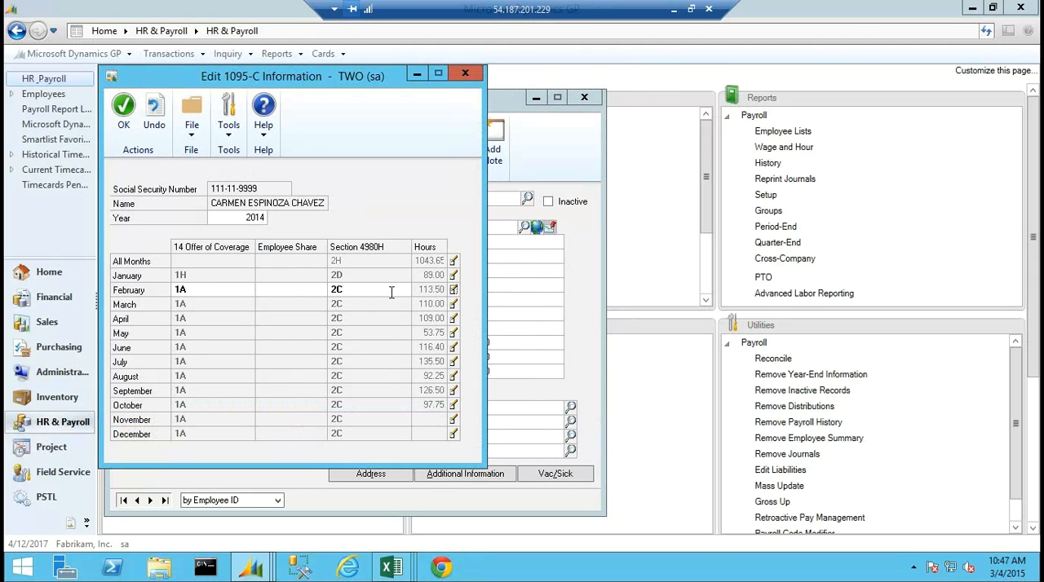
# Close the employee's Edit 1095-C Information and Employee Maintenance windows and return to the ACA area page.
pyautogui.click(465, 73)
pyautogui.click(586, 97)
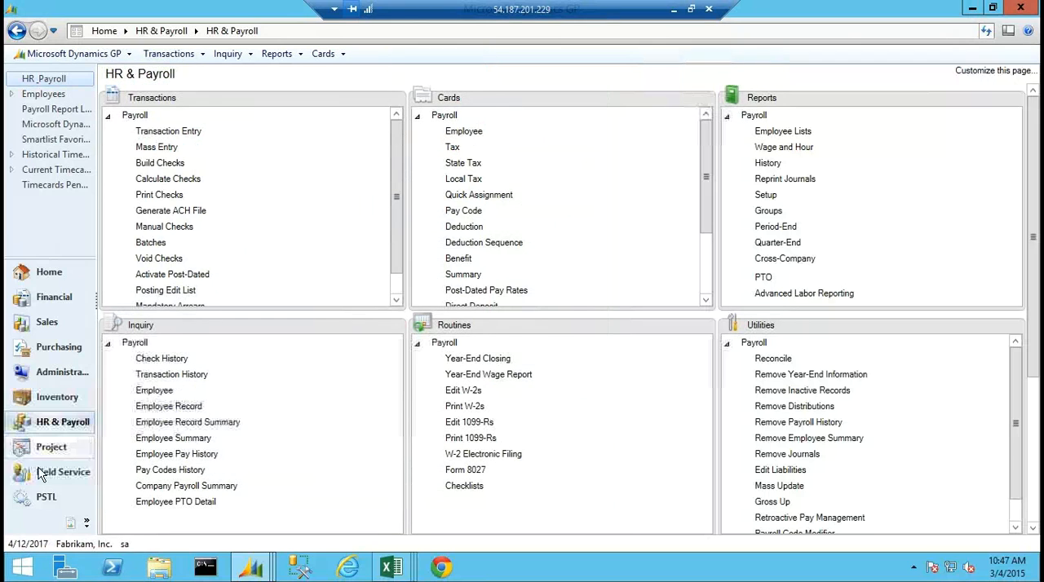
pyautogui.click(70, 523)
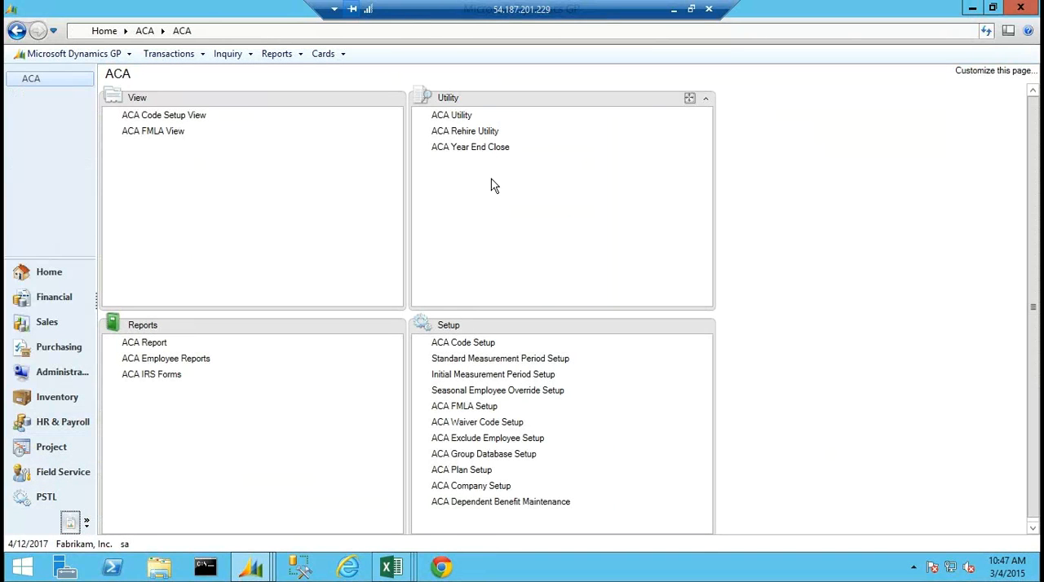
# Review the ACA Year End Close utility and the group-to-database assignments in ACA Group Database Setup, closing each window without changes.
pyautogui.click(473, 150)
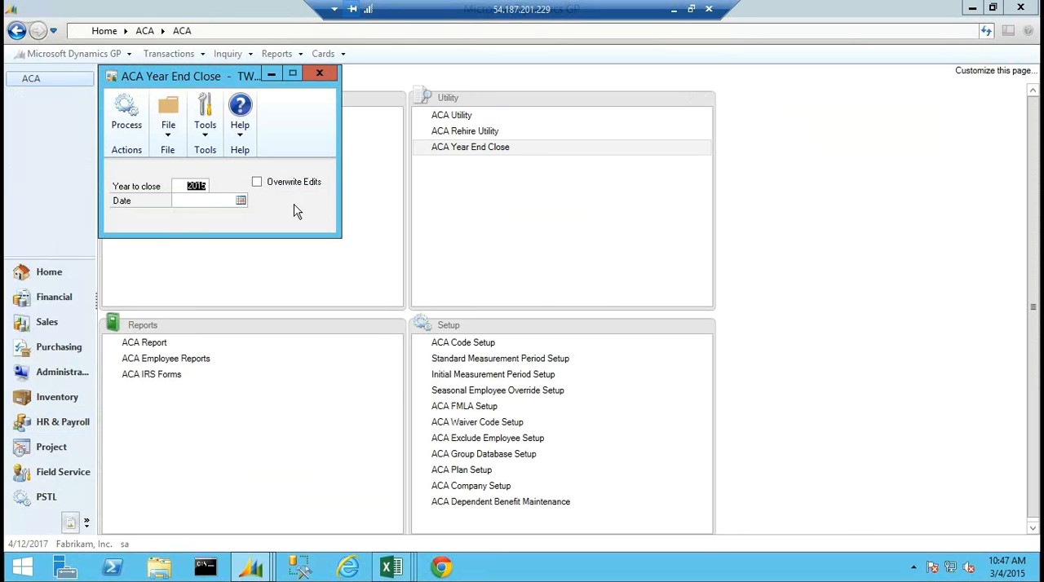
pyautogui.click(320, 76)
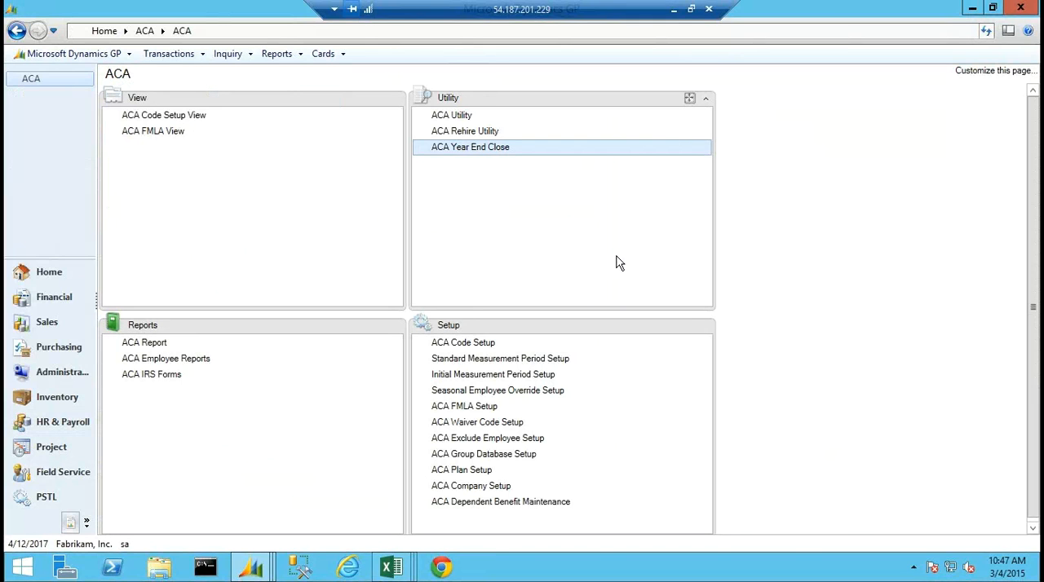
pyautogui.click(478, 455)
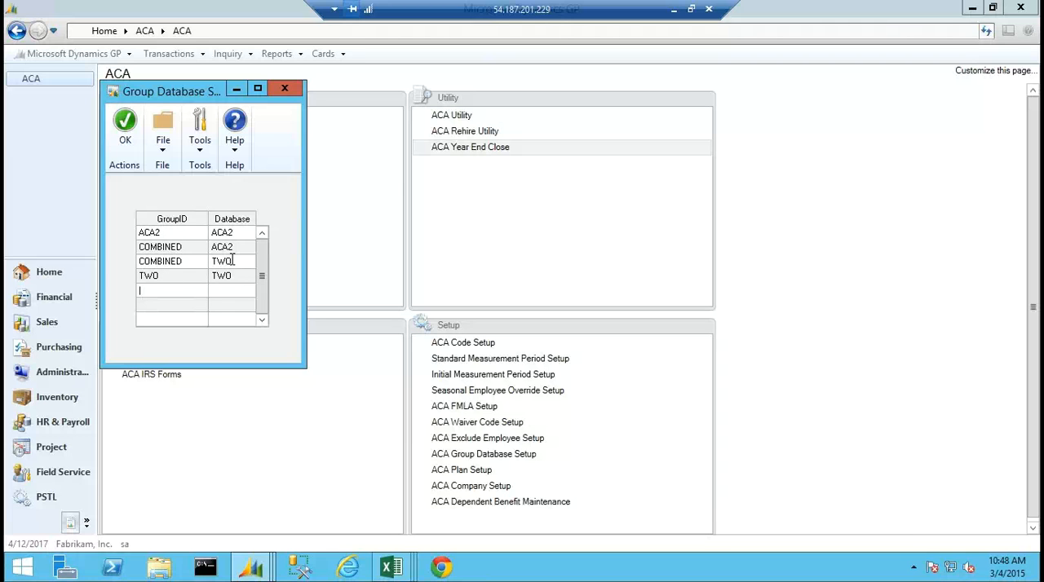
pyautogui.click(285, 90)
# Set up the ACA Report with the Full-Time Employee and Equivalents option, year 2013 and database group TWO.
pyautogui.click(146, 343)
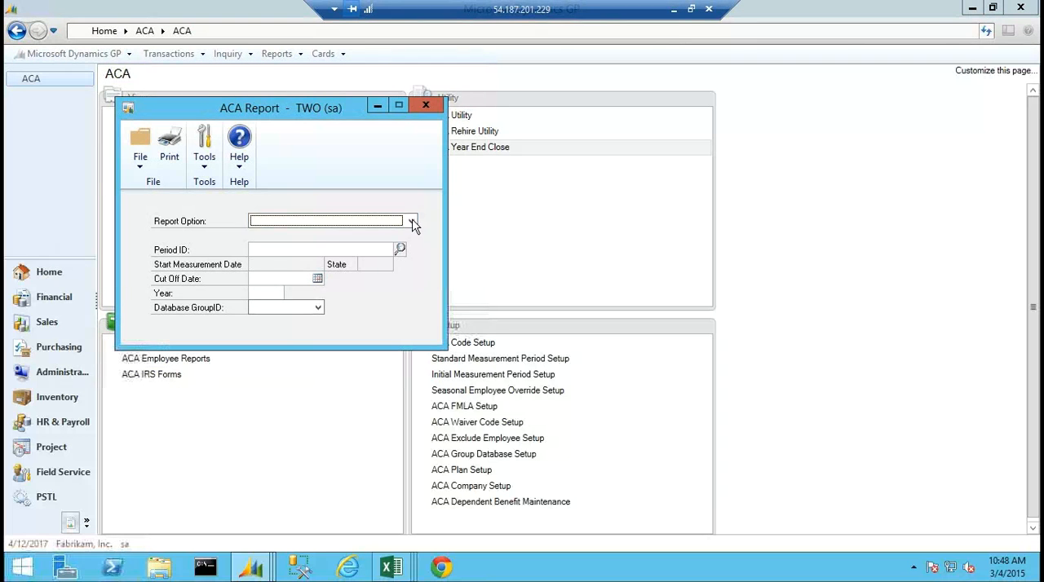
pyautogui.click(412, 221)
pyautogui.click(318, 232)
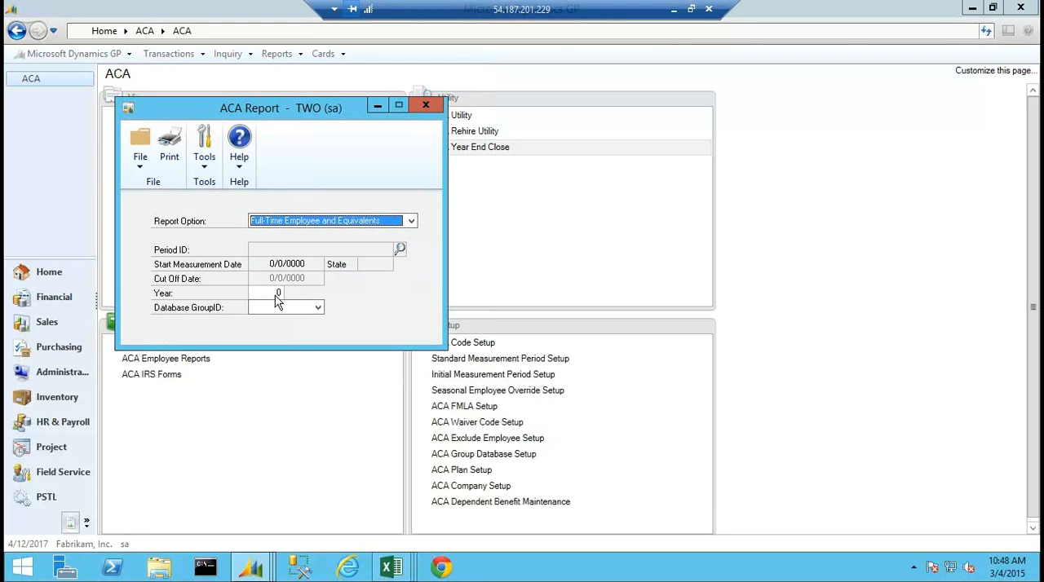
pyautogui.click(277, 295)
pyautogui.write('2')
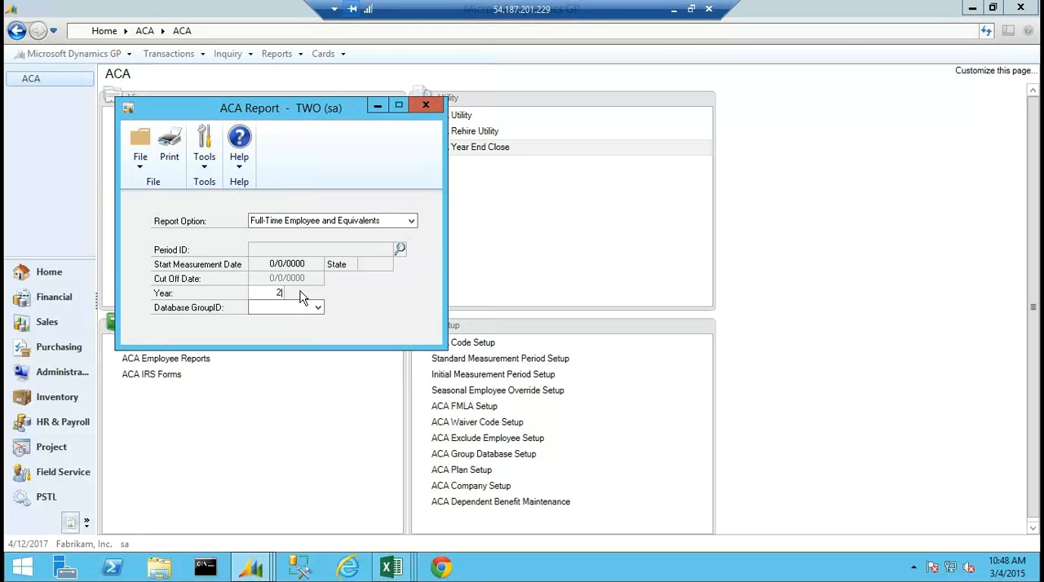
pyautogui.write('013')
pyautogui.click(318, 308)
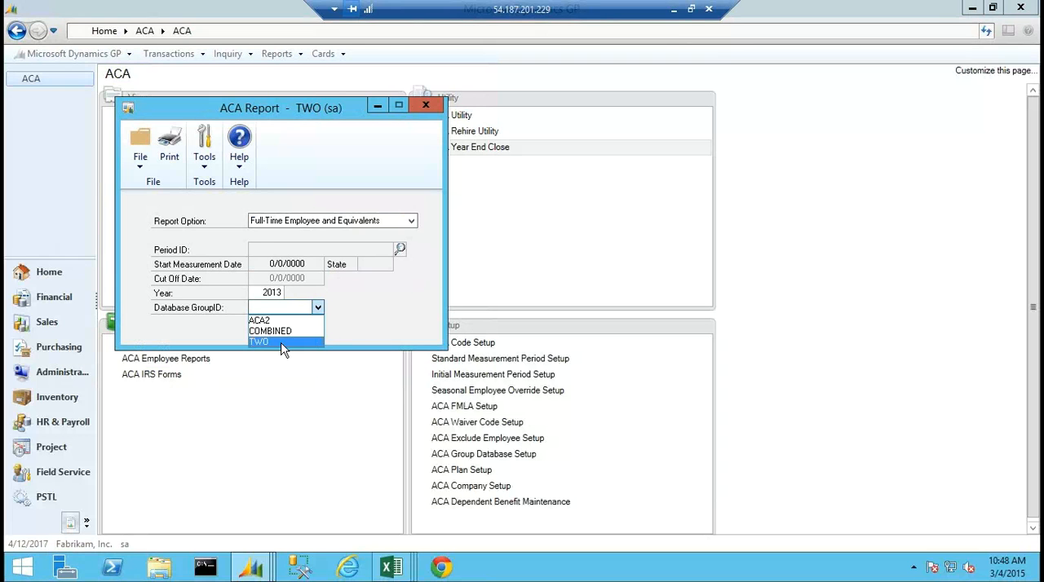
pyautogui.click(283, 349)
# Print the TWO group's Full-Time Employee and Equivalents report to the screen, review all its columns and close the output.
pyautogui.click(170, 148)
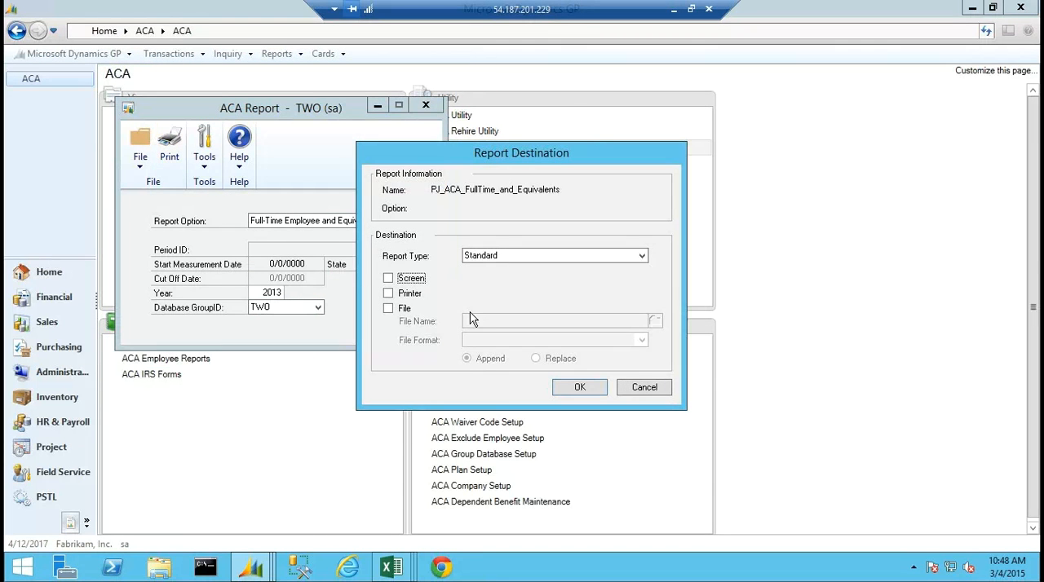
pyautogui.click(388, 279)
pyautogui.click(580, 388)
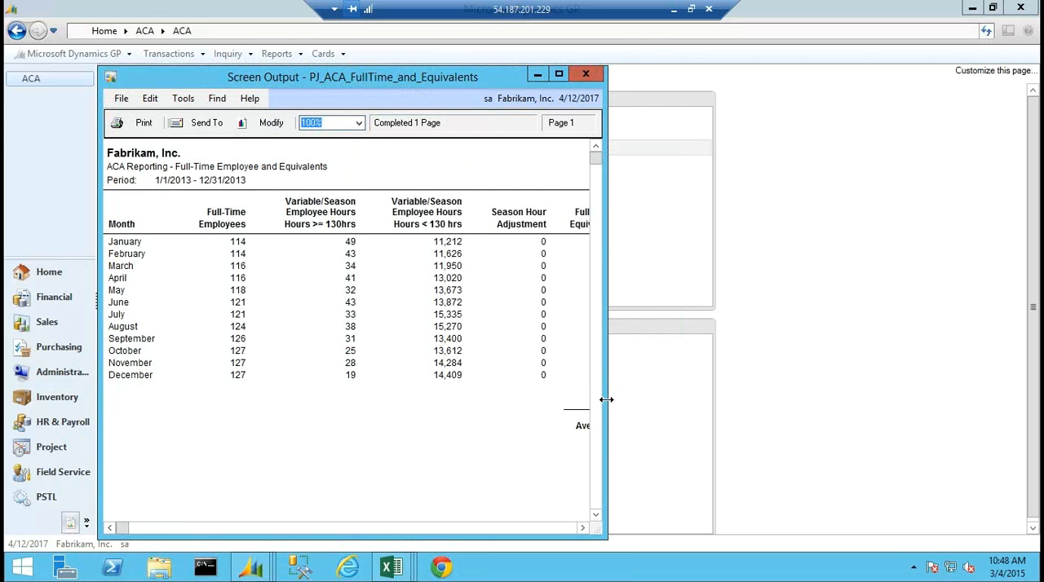
pyautogui.moveTo(606, 399); pyautogui.dragTo(889, 392)
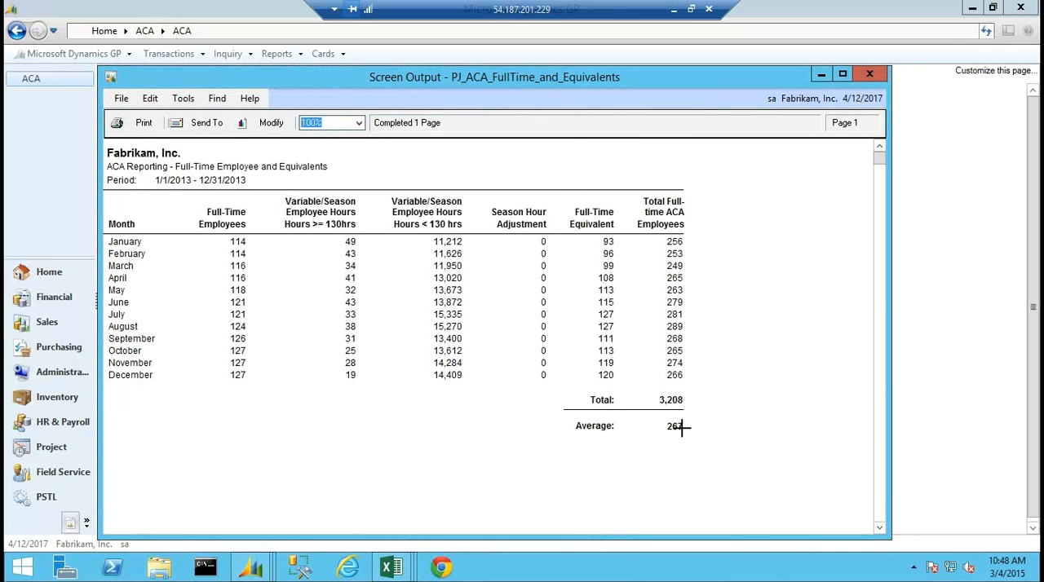
pyautogui.click(869, 75)
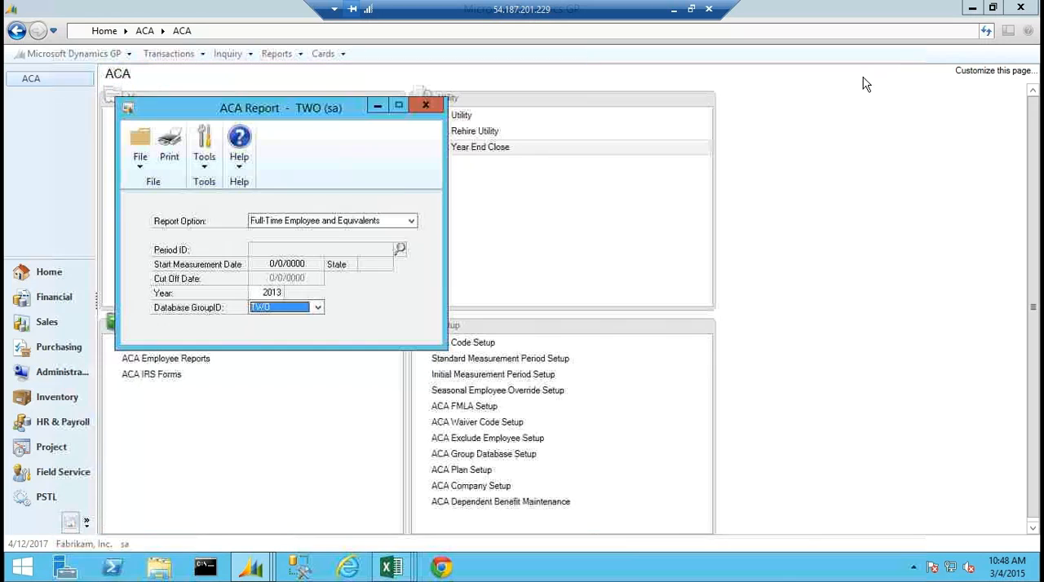
# Print the 2013 Full-Time Employee and Equivalents report to the screen for the COMBINED database group, review it and close the report windows.
pyautogui.click(319, 308)
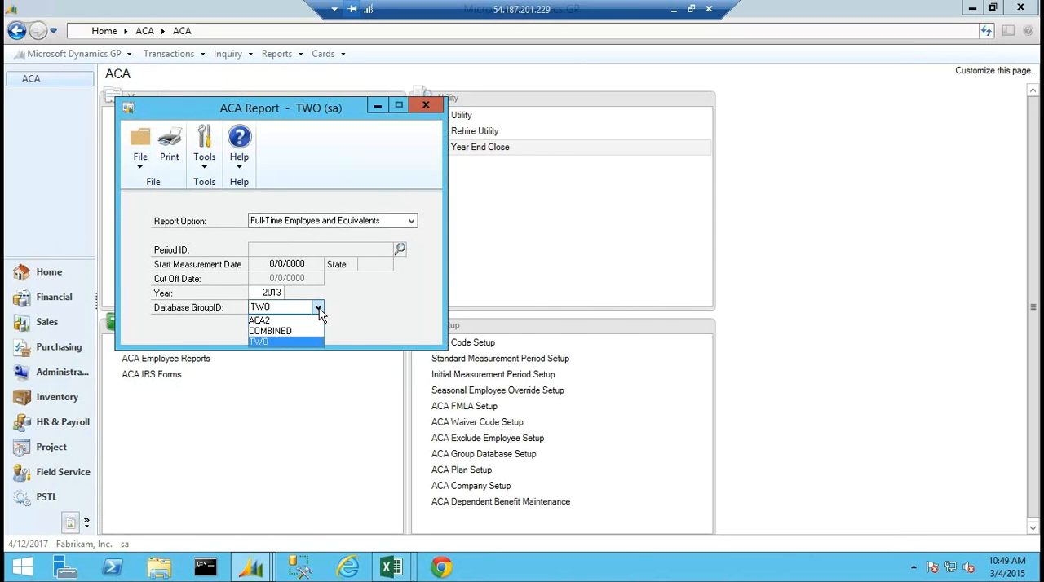
pyautogui.click(305, 335)
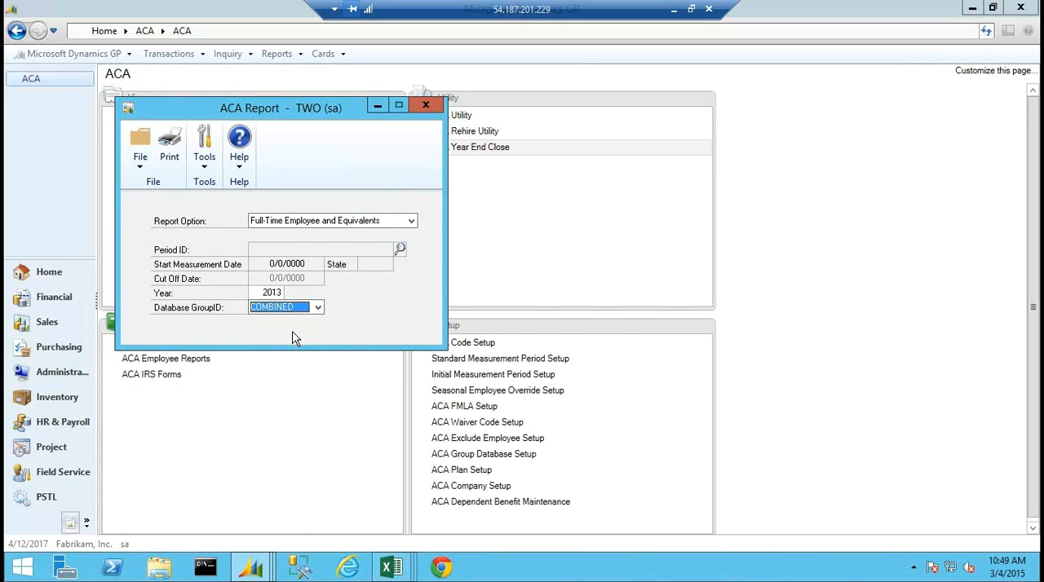
pyautogui.click(169, 147)
pyautogui.click(388, 278)
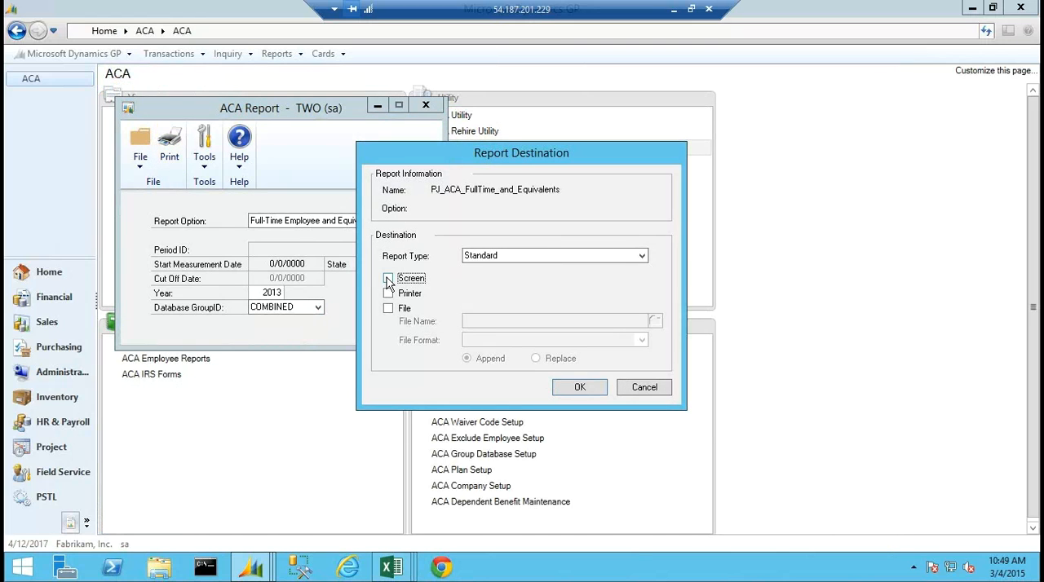
pyautogui.click(580, 388)
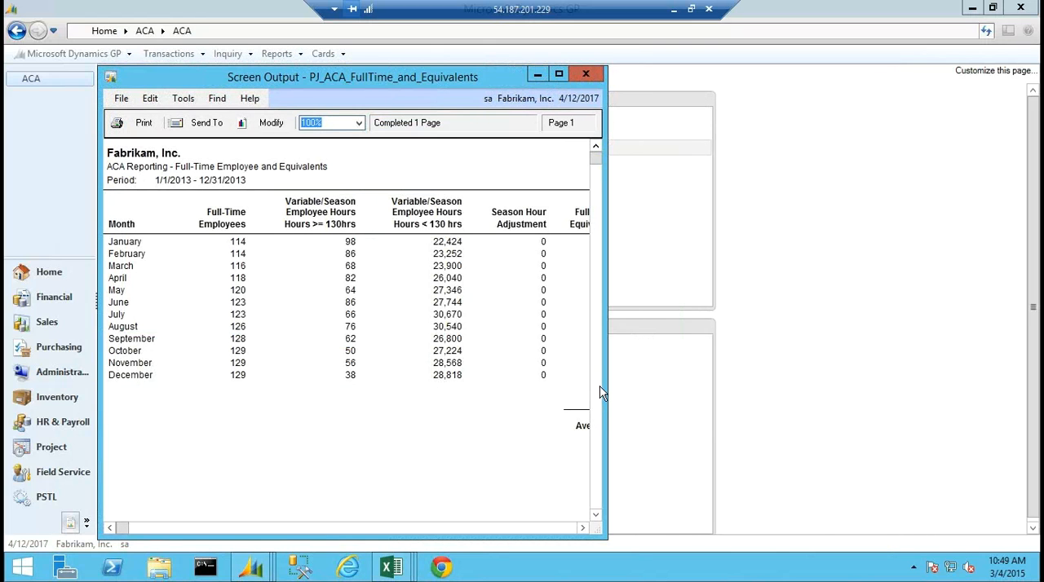
pyautogui.moveTo(606, 397); pyautogui.dragTo(834, 387)
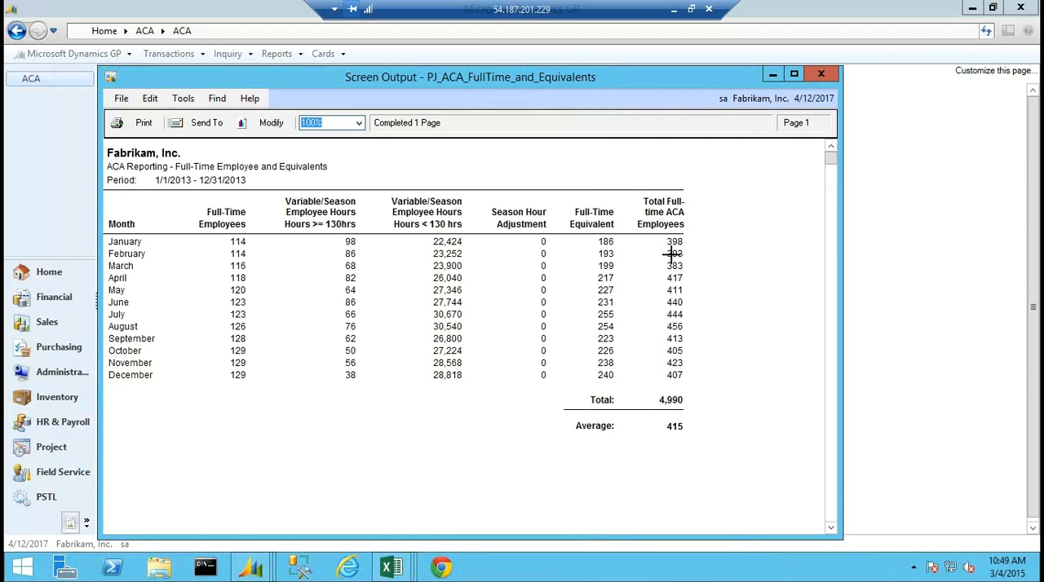
pyautogui.click(821, 73)
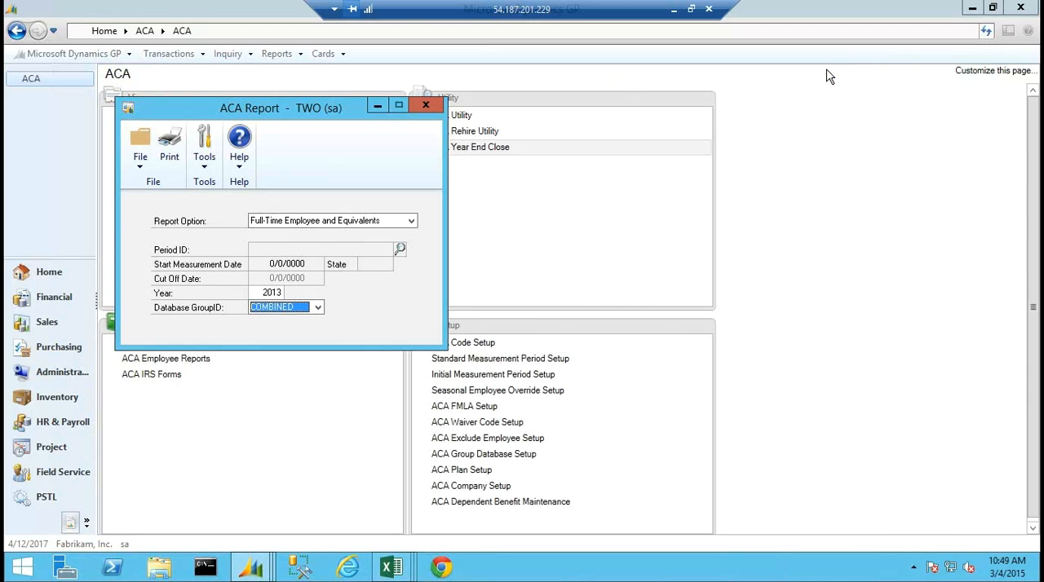
pyautogui.click(426, 106)
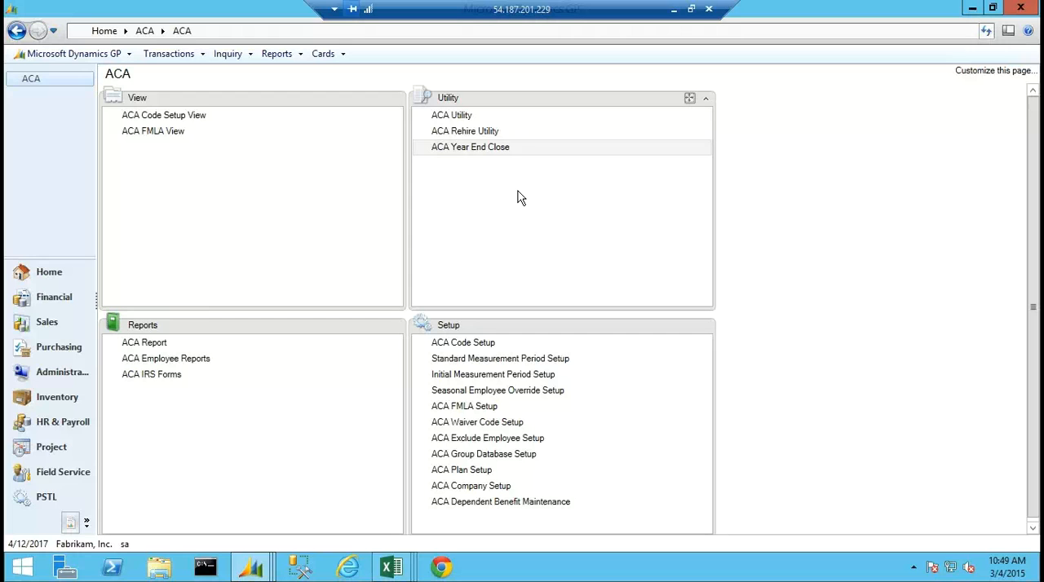
# Review the ACA Company Setup options and the ACA Dependent Benefit Maintenance fields, closing both windows without changes.
pyautogui.click(471, 486)
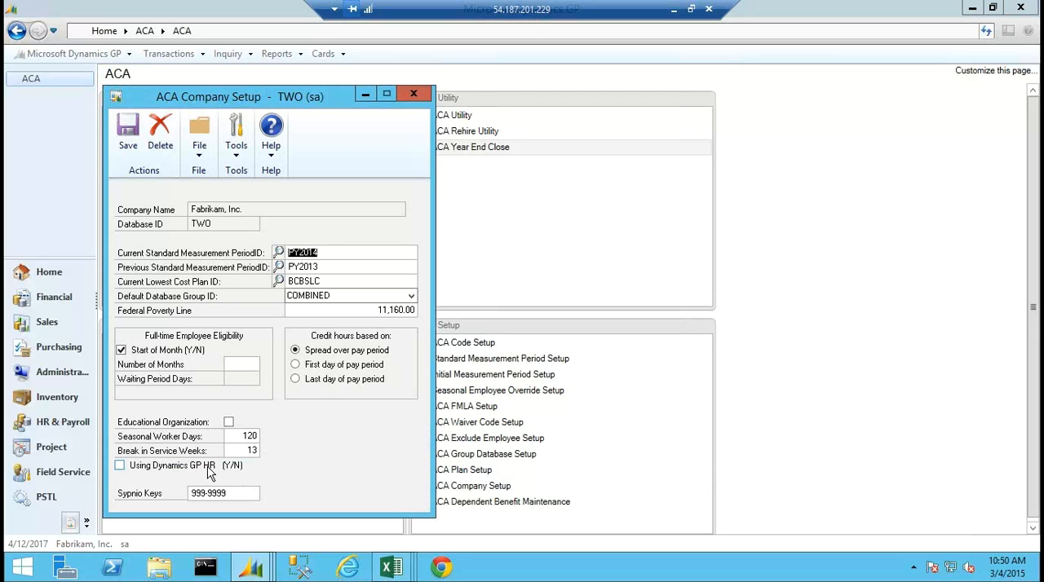
pyautogui.click(413, 95)
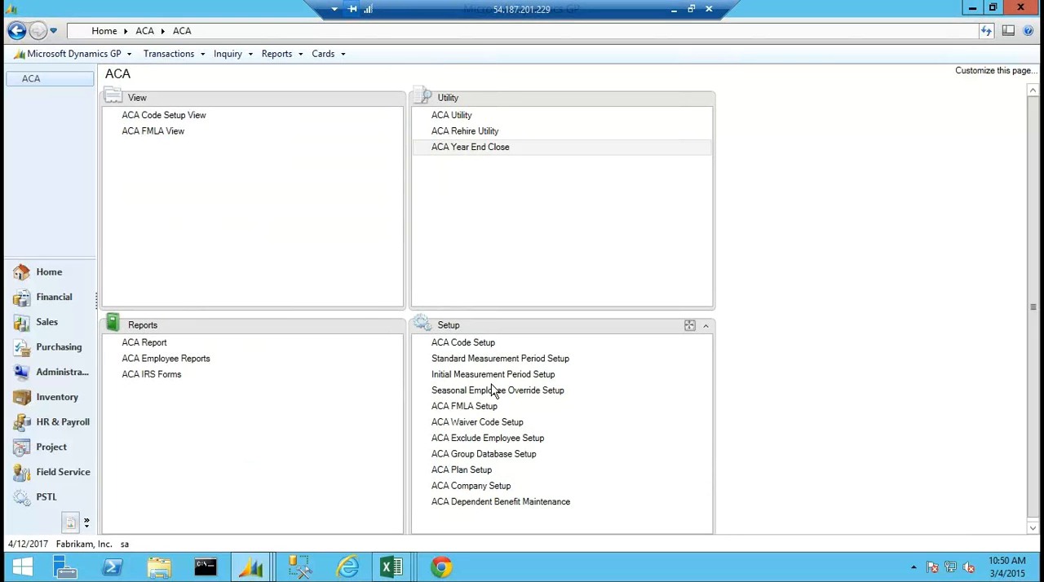
pyautogui.click(491, 502)
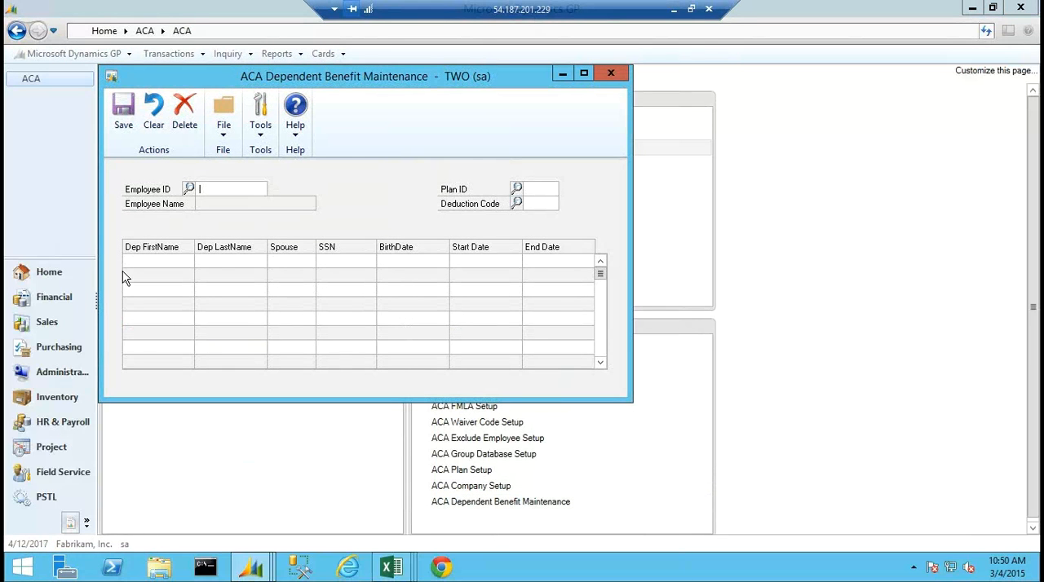
pyautogui.click(611, 72)
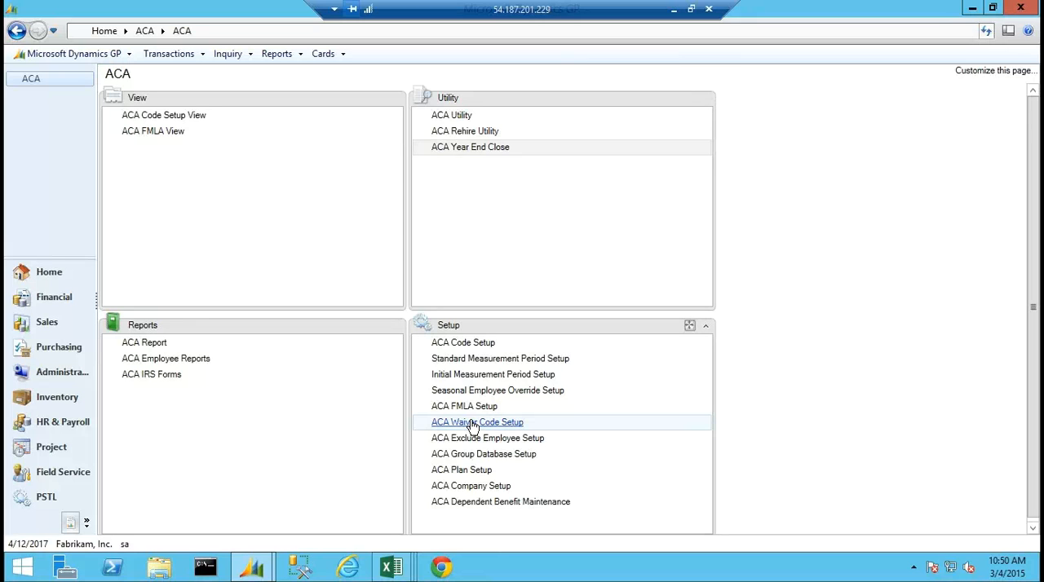
# Examine the included pay codes, benefits, deductions and employee exclusions in ACA Code Setup, and close it without changes.
pyautogui.click(461, 343)
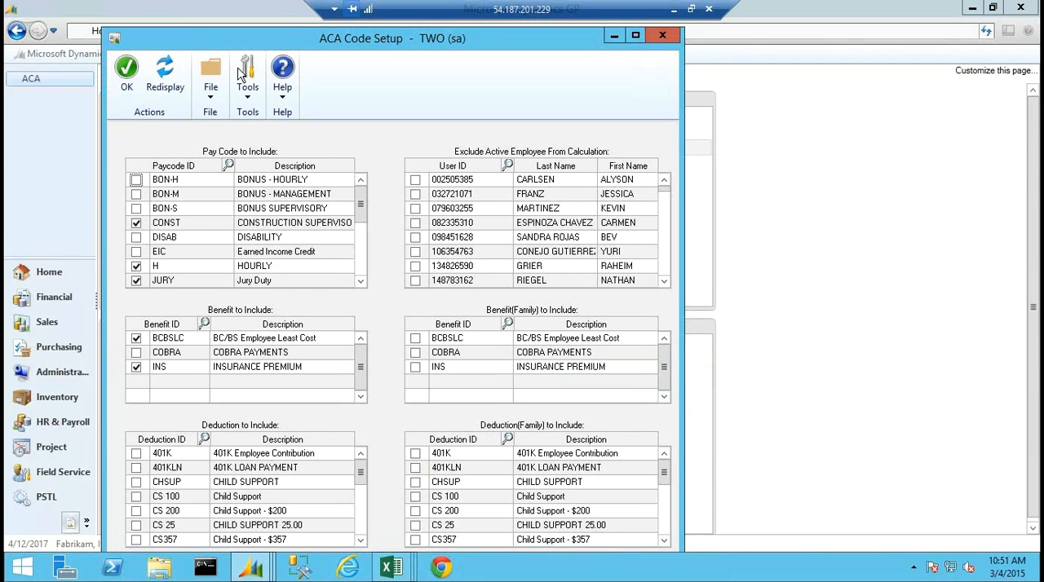
pyautogui.moveTo(233, 36); pyautogui.dragTo(615, 63)
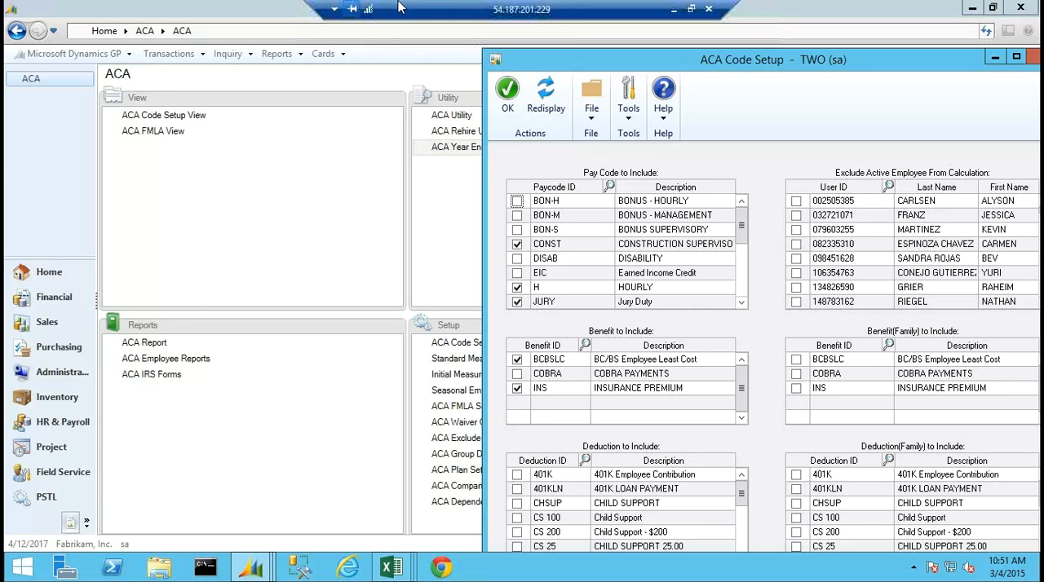
pyautogui.moveTo(896, 62); pyautogui.dragTo(633, 67)
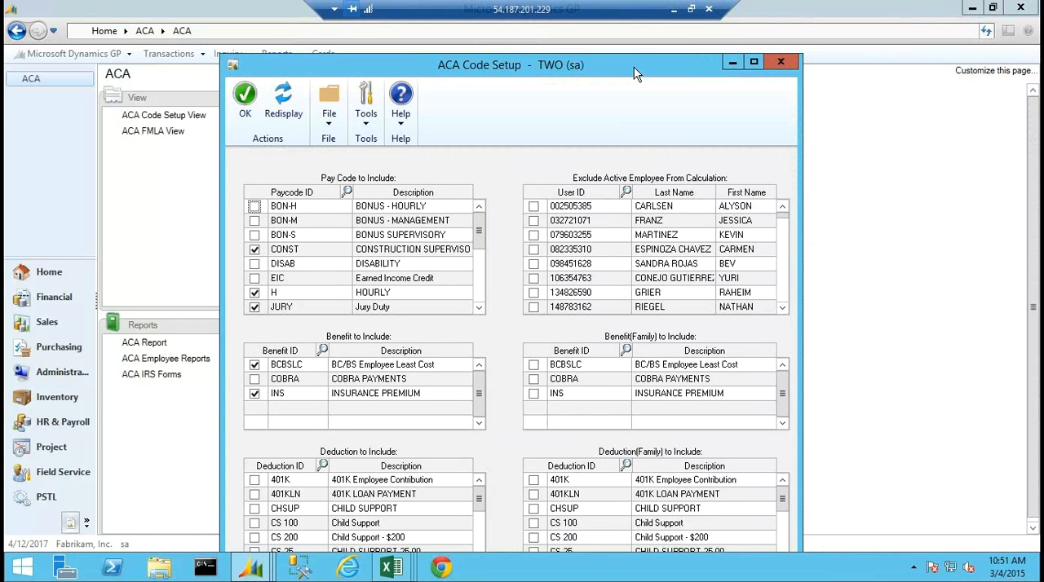
pyautogui.click(780, 62)
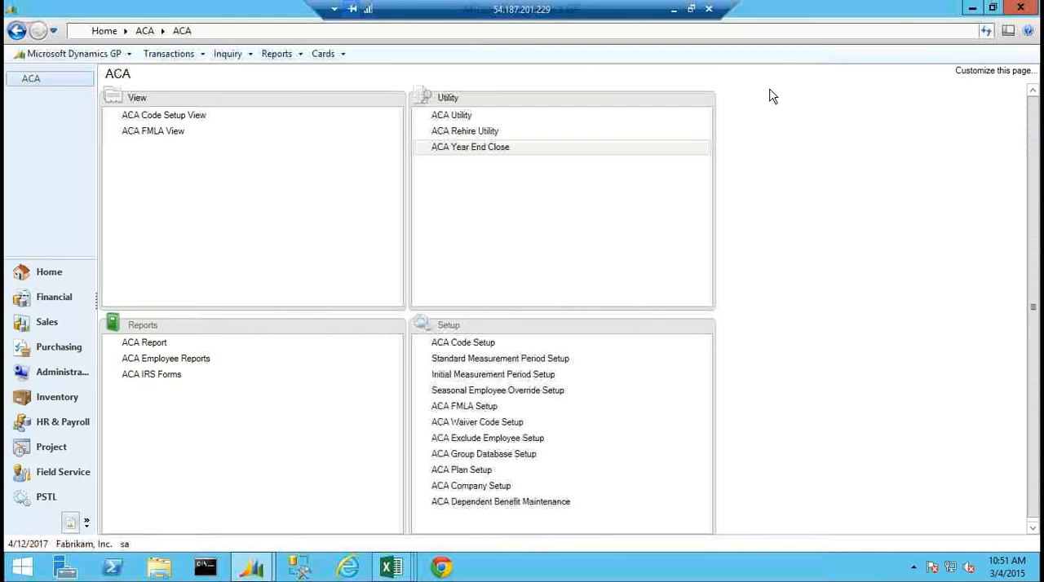
# Review the BCBSLC plan's coverage details in ACA Plan Setup and recheck the ACA Code Setup selections, closing both without changes.
pyautogui.click(459, 471)
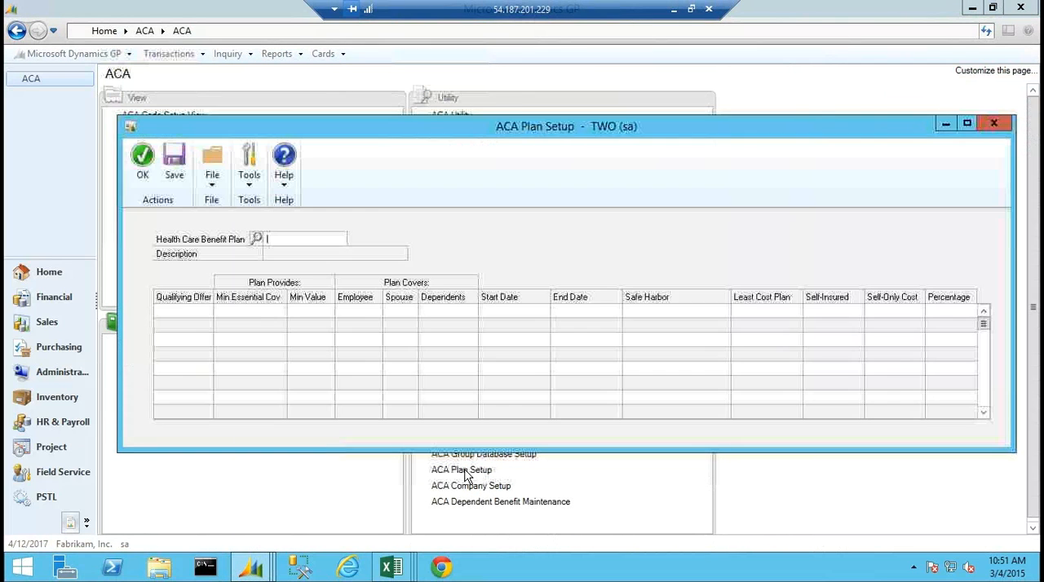
pyautogui.click(257, 238)
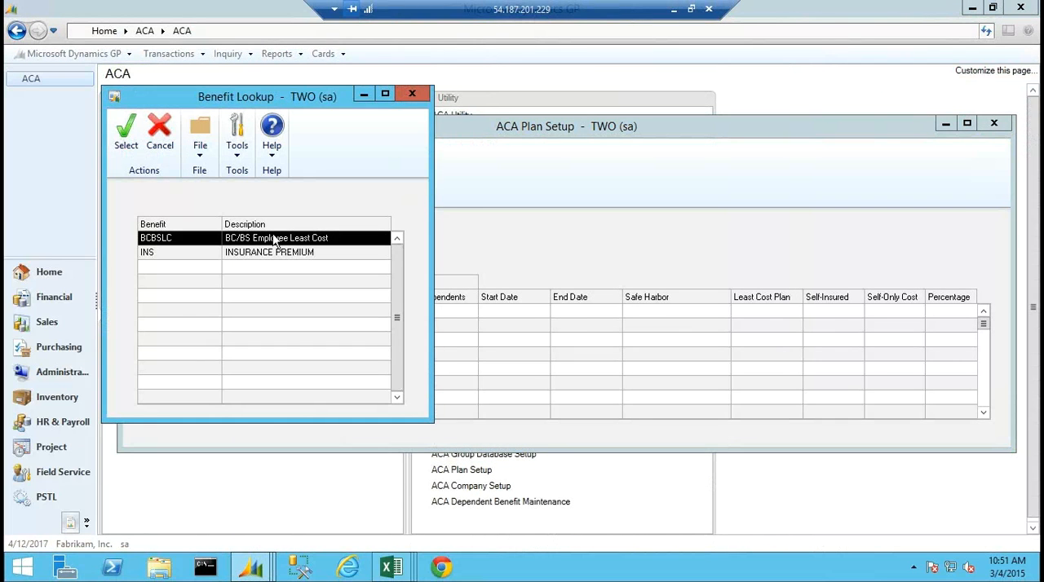
pyautogui.doubleClick(275, 238)
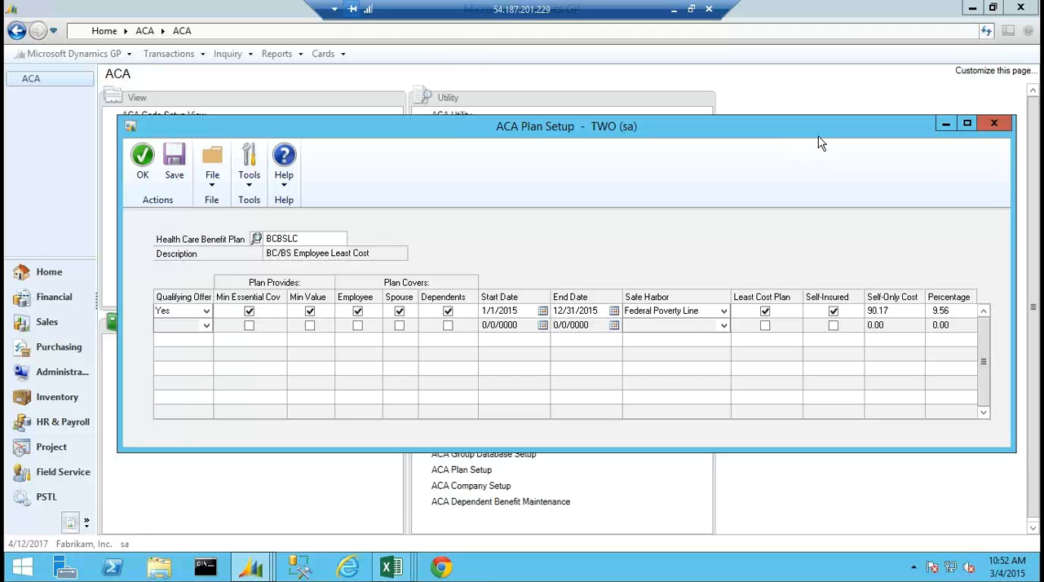
pyautogui.click(993, 123)
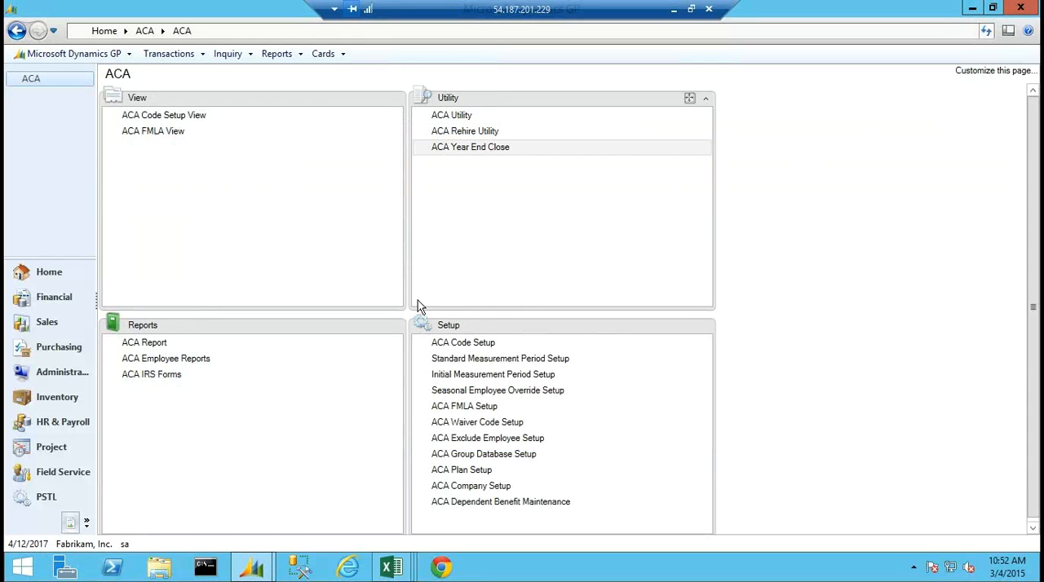
pyautogui.click(459, 344)
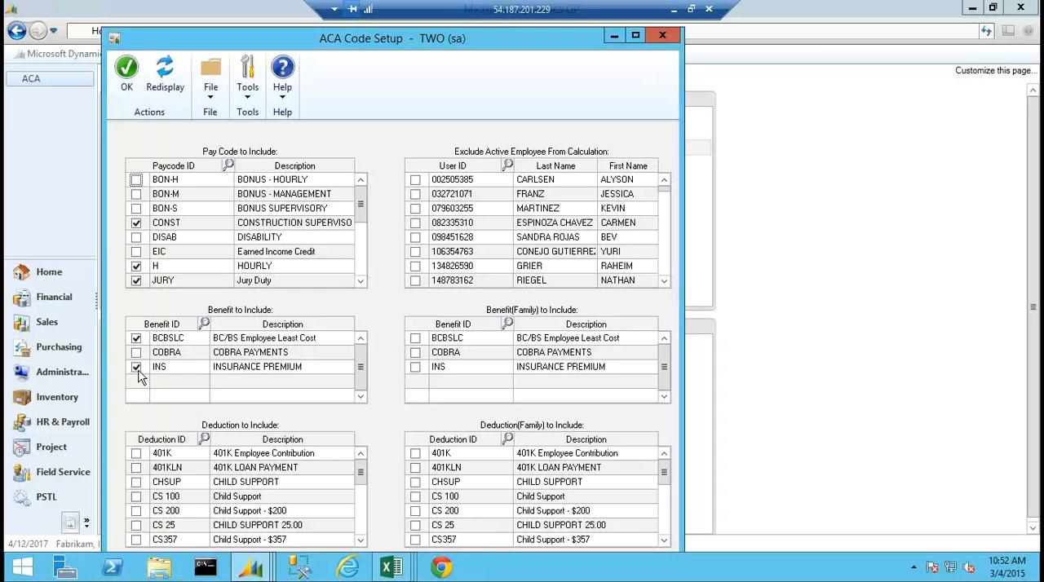
pyautogui.click(663, 35)
# Review the pay period date fields in Payroll Transaction Entry under HR & Payroll, and close the window without entering anything.
pyautogui.click(60, 422)
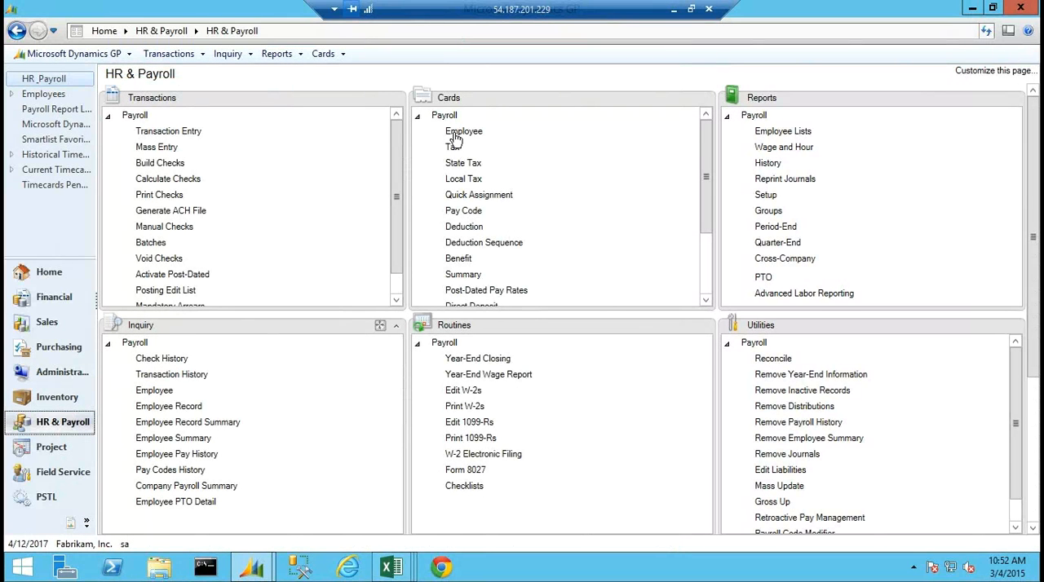
pyautogui.click(166, 132)
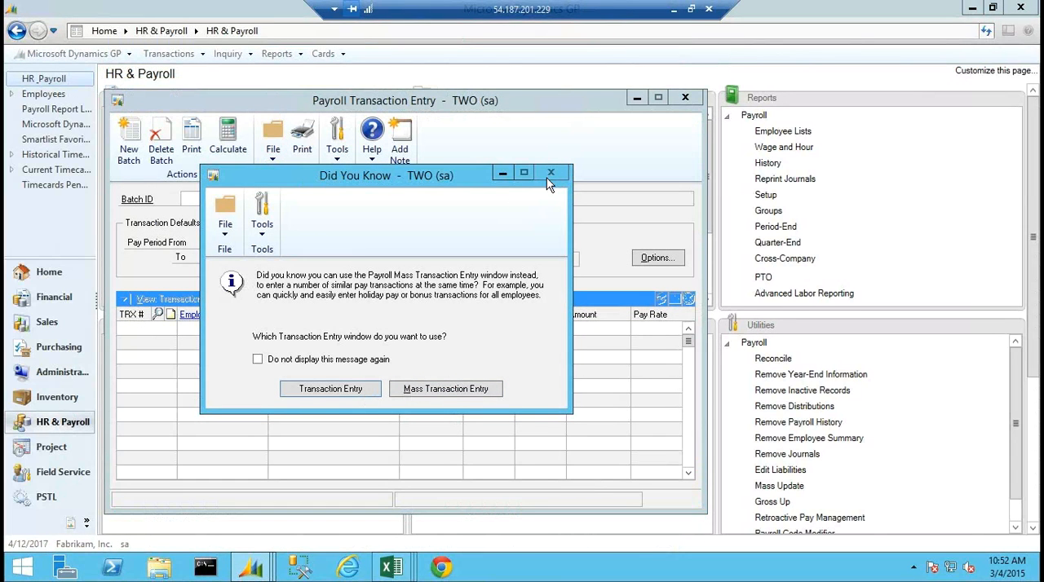
pyautogui.click(320, 388)
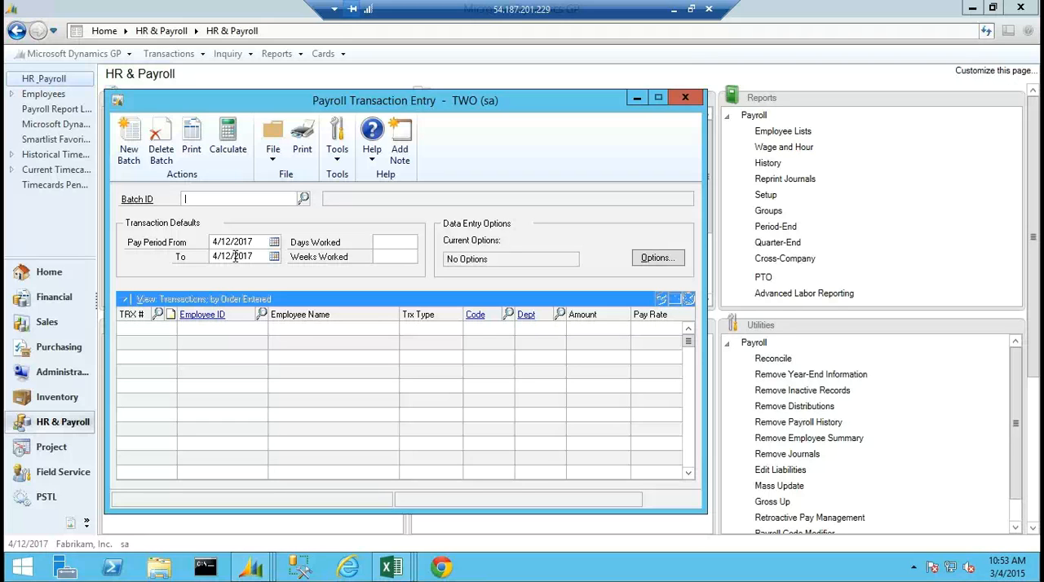
pyautogui.click(685, 97)
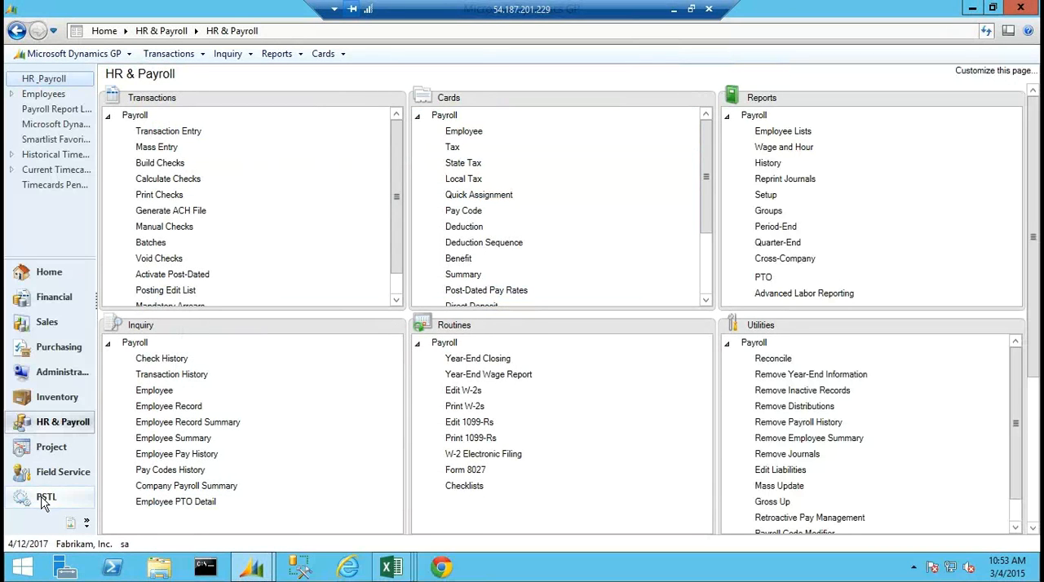
# Return to the ACA area and review ACA Waiver Code Setup and the excluded employees' waiver dates and codes, closing the exclusion window without changes.
pyautogui.click(70, 522)
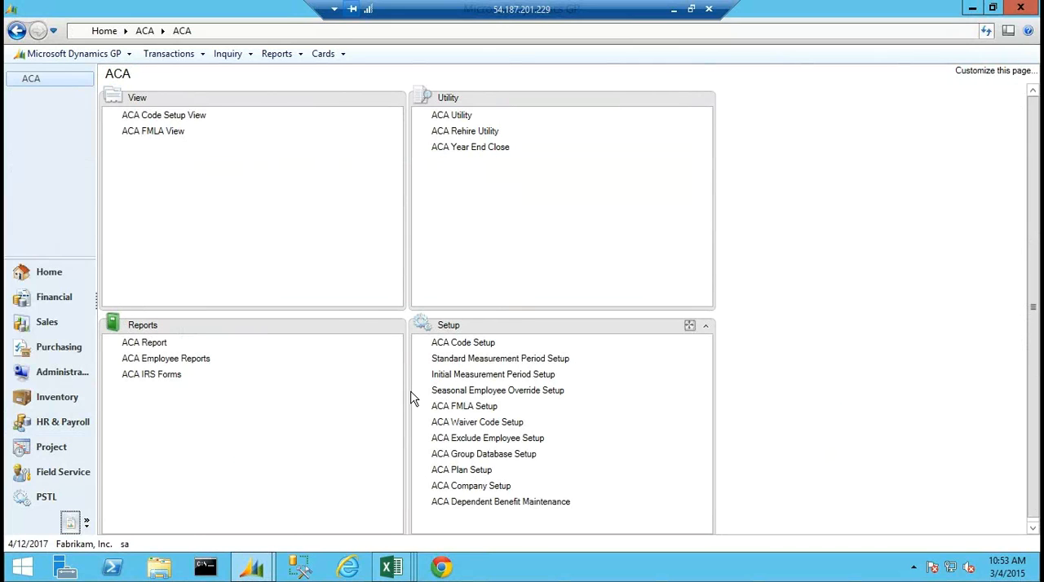
pyautogui.click(479, 424)
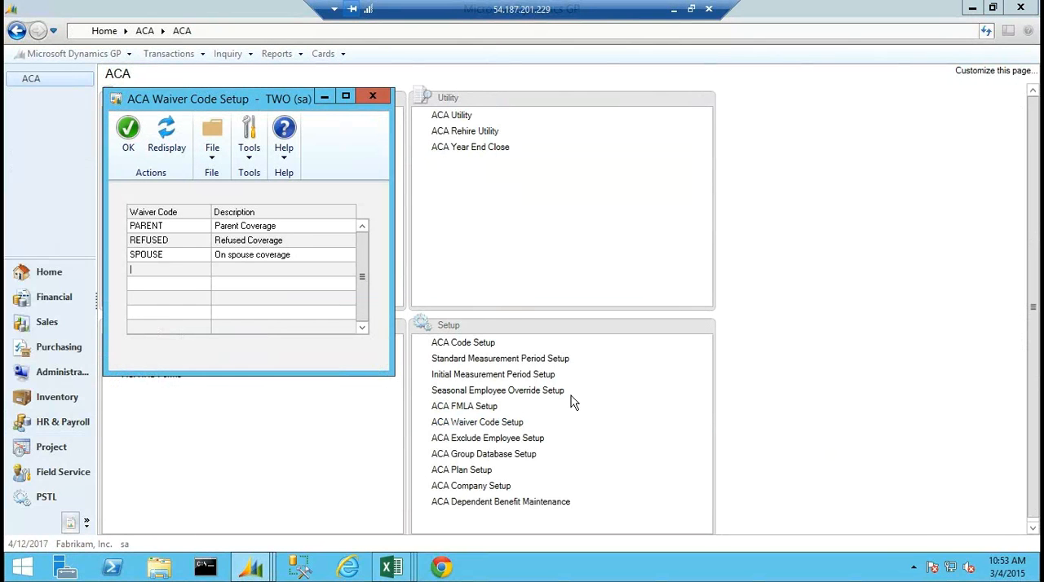
pyautogui.click(506, 440)
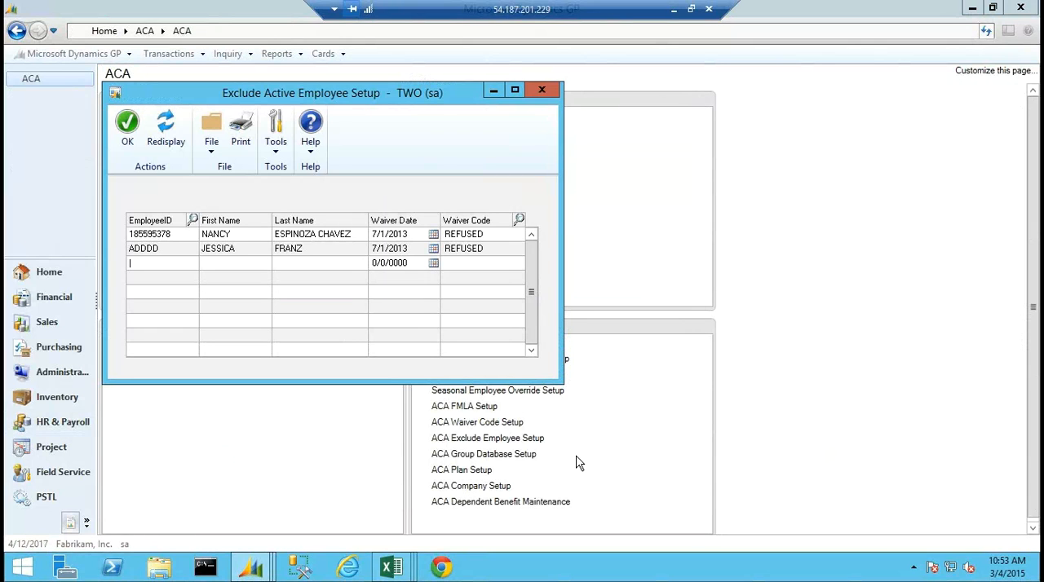
pyautogui.click(542, 89)
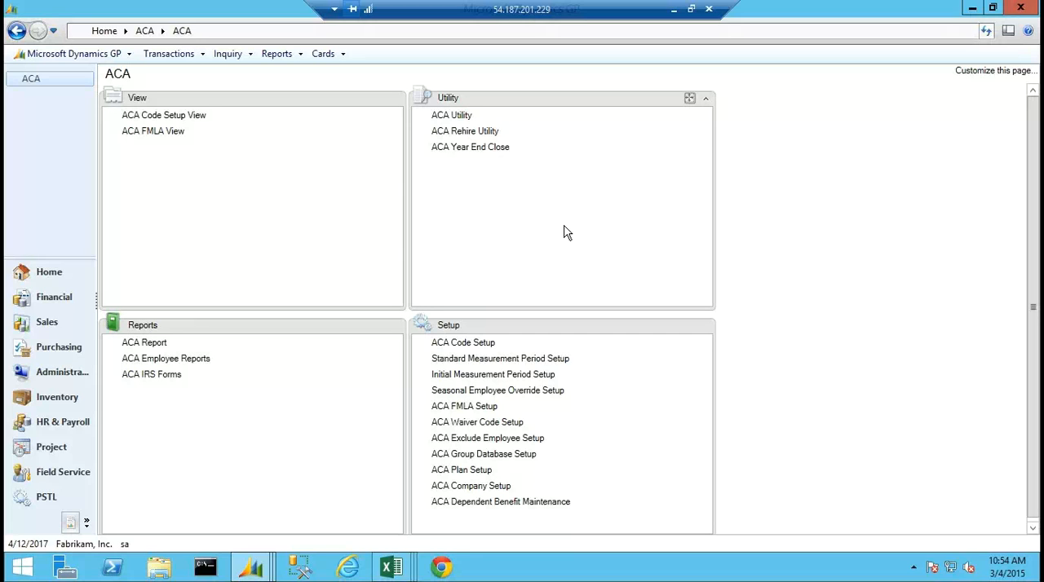
# Switch to the Standard Measurement Period workbook in Excel, review the filtered employee classifications, hours and forecasted ACA status, and return to Dynamics GP.
pyautogui.moveTo(397, 574)
pyautogui.click(383, 529)
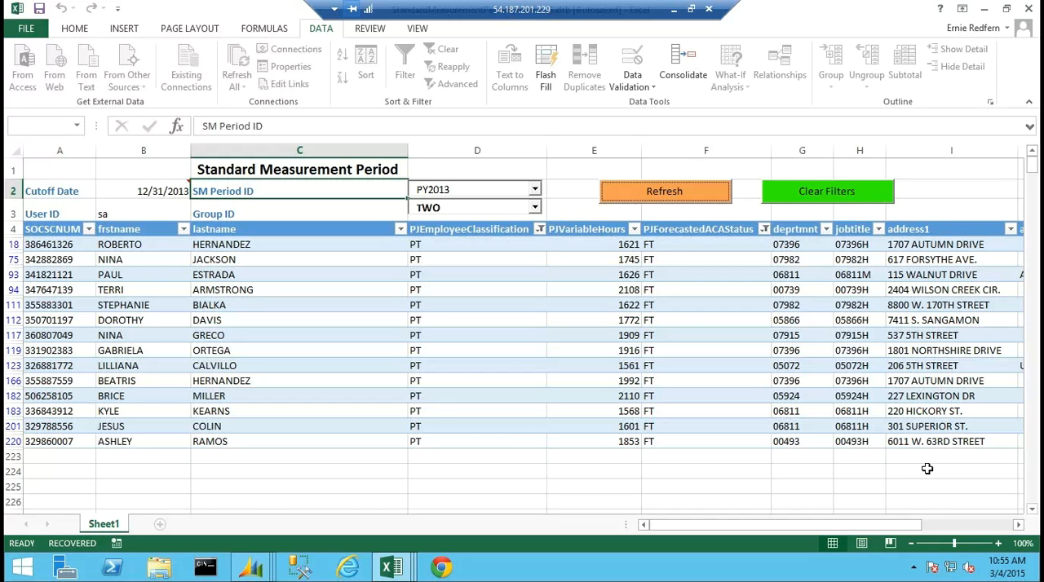
pyautogui.click(985, 8)
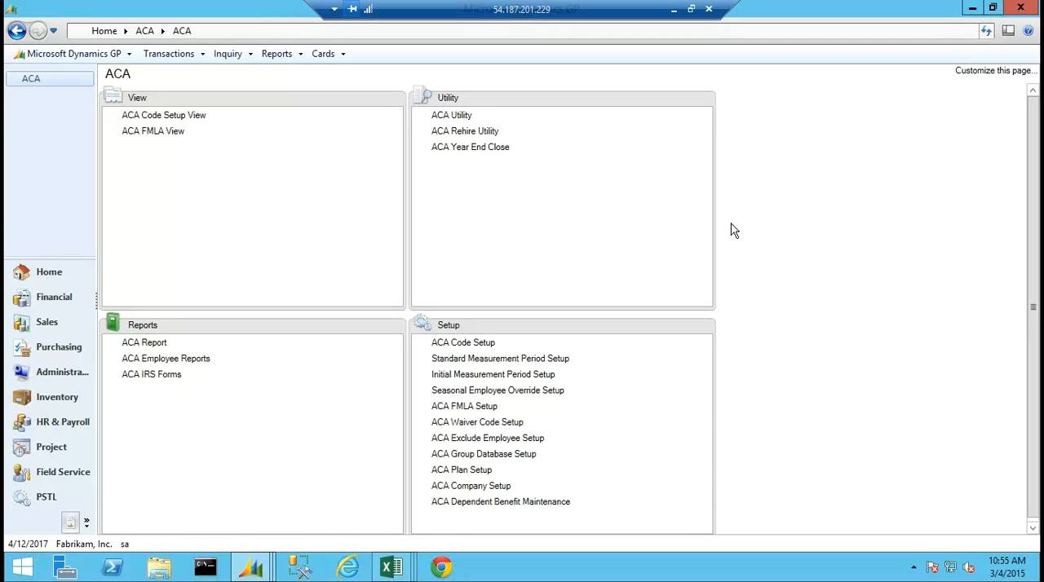
# Review the ACA Company Setup settings and the BCBSLC plan's safe harbor and least cost options in ACA Plan Setup, closing both windows.
pyautogui.click(473, 488)
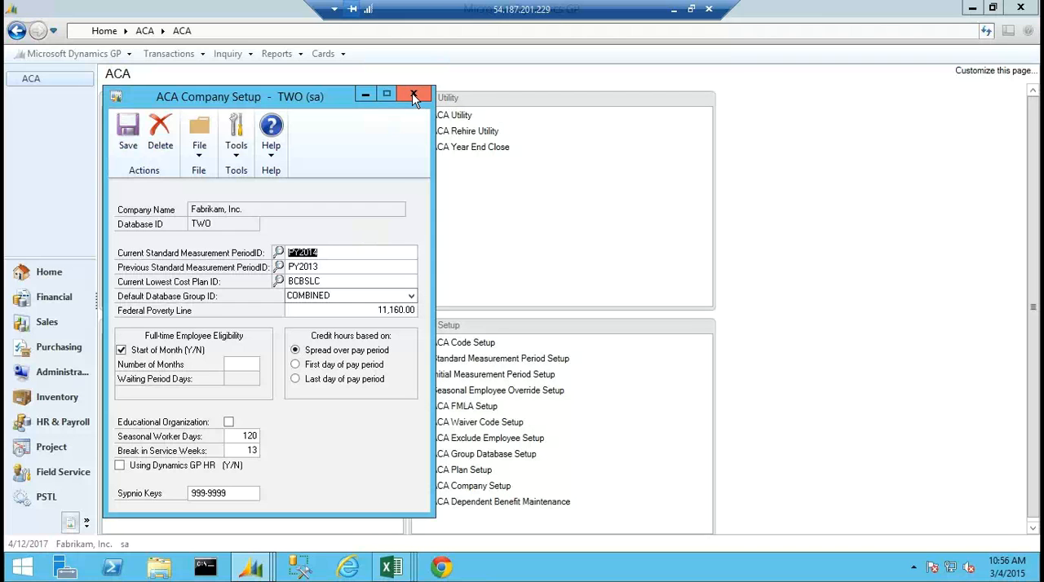
pyautogui.click(413, 96)
pyautogui.click(471, 472)
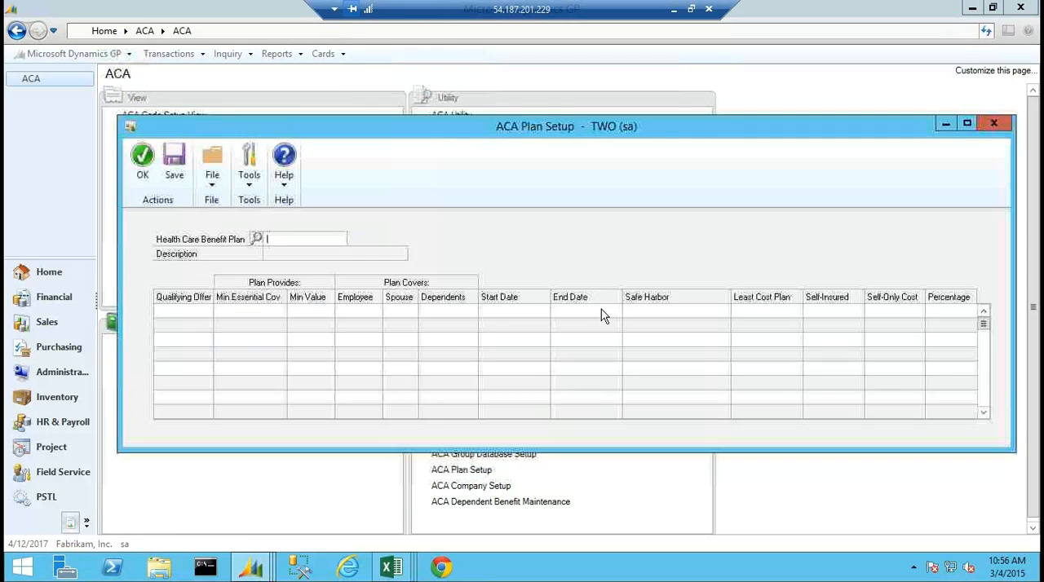
pyautogui.click(256, 239)
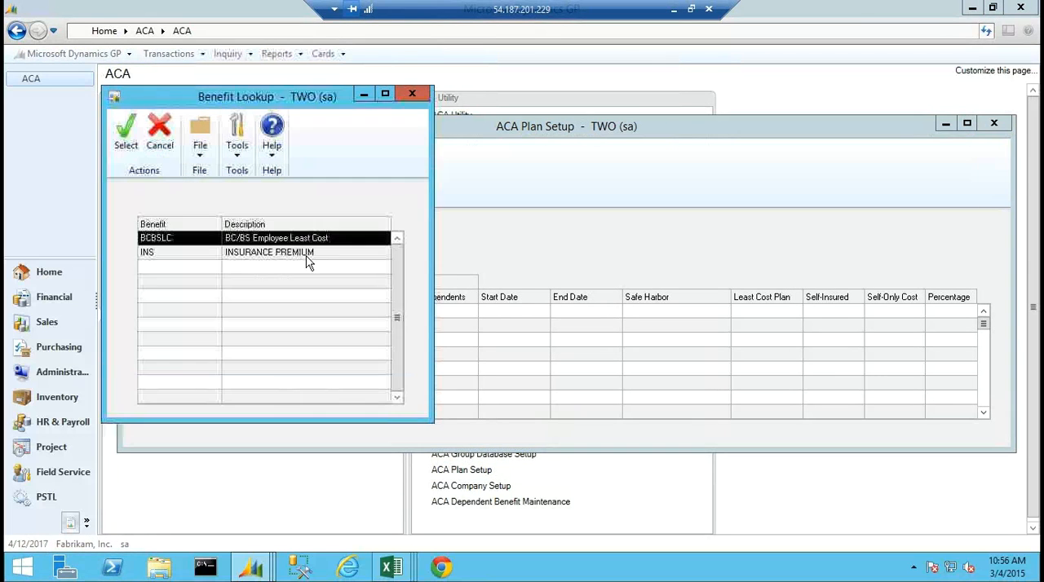
pyautogui.doubleClick(250, 233)
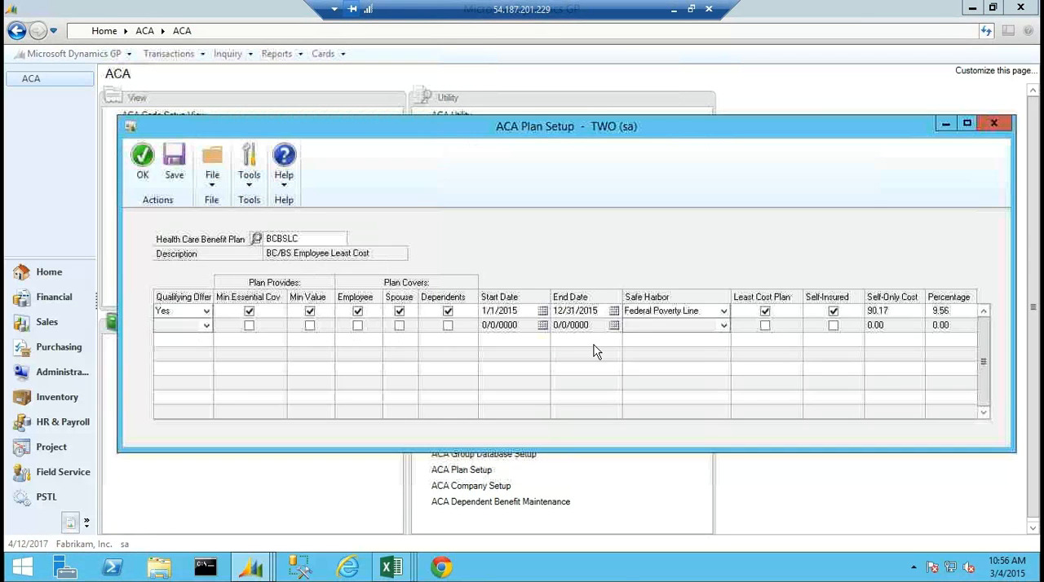
pyautogui.click(764, 311)
pyautogui.click(991, 123)
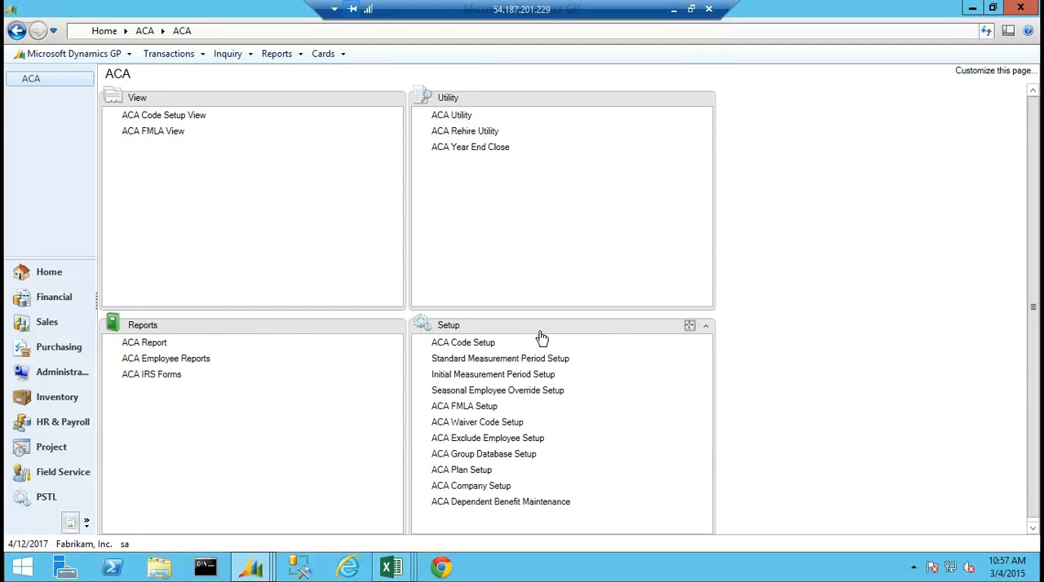
# Look through the Deduction to Include list in ACA Code Setup as far as the insurance deductions.
pyautogui.click(463, 343)
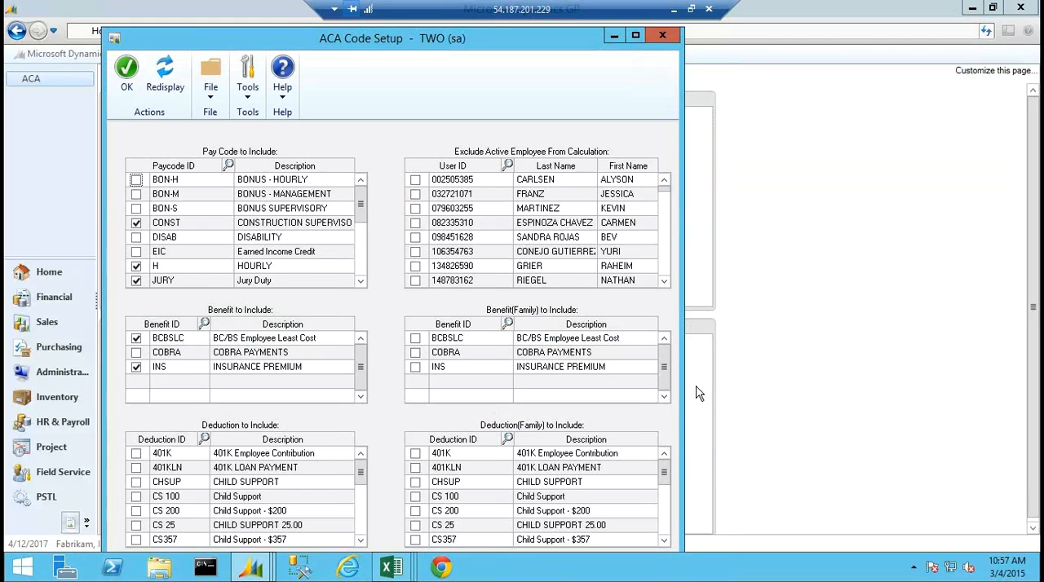
pyautogui.click(1011, 399)
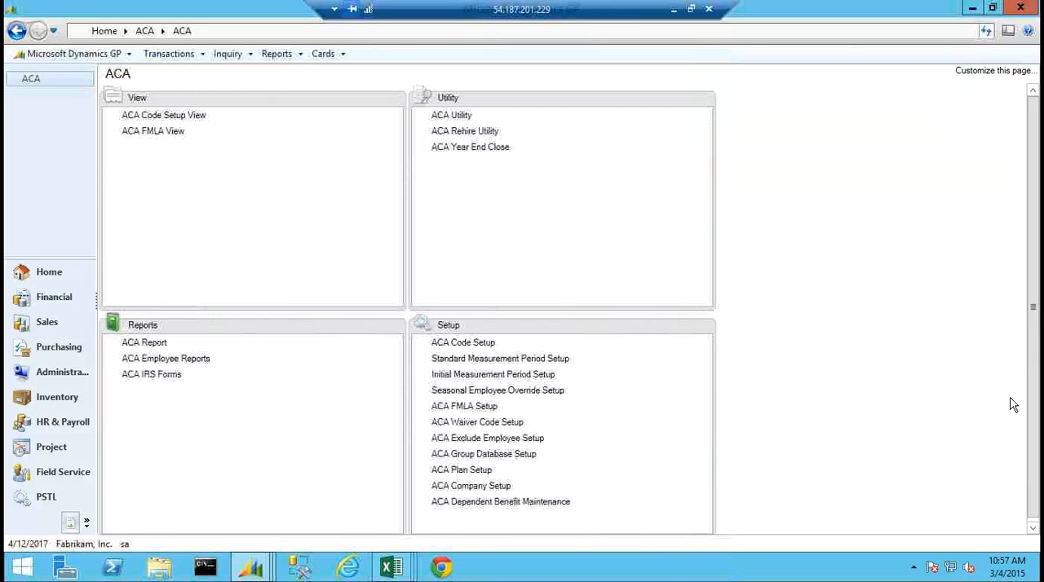
pyautogui.click(482, 343)
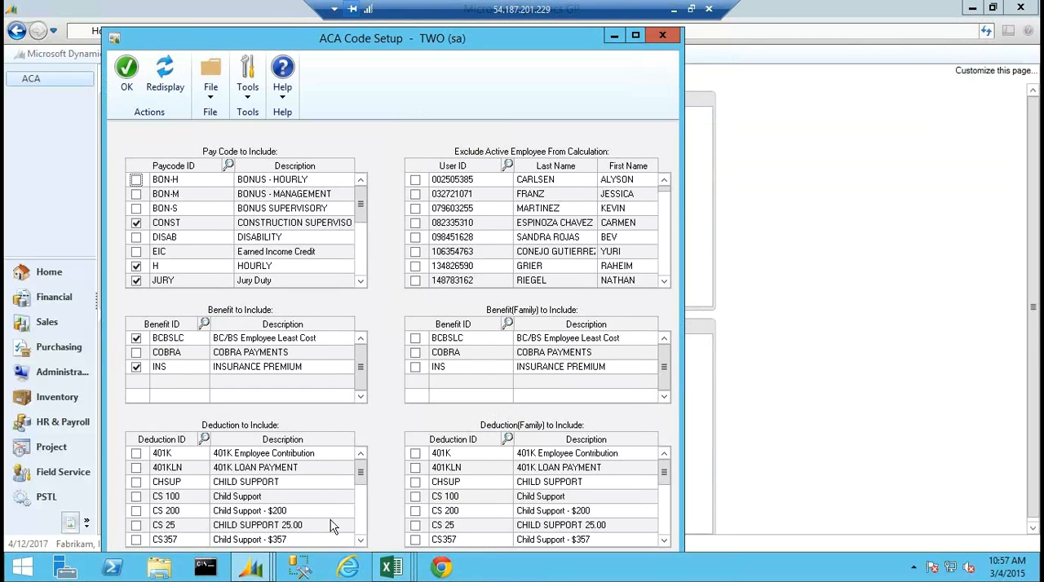
pyautogui.click(360, 541)
pyautogui.click(360, 540)
pyautogui.click(361, 543)
pyautogui.click(362, 543)
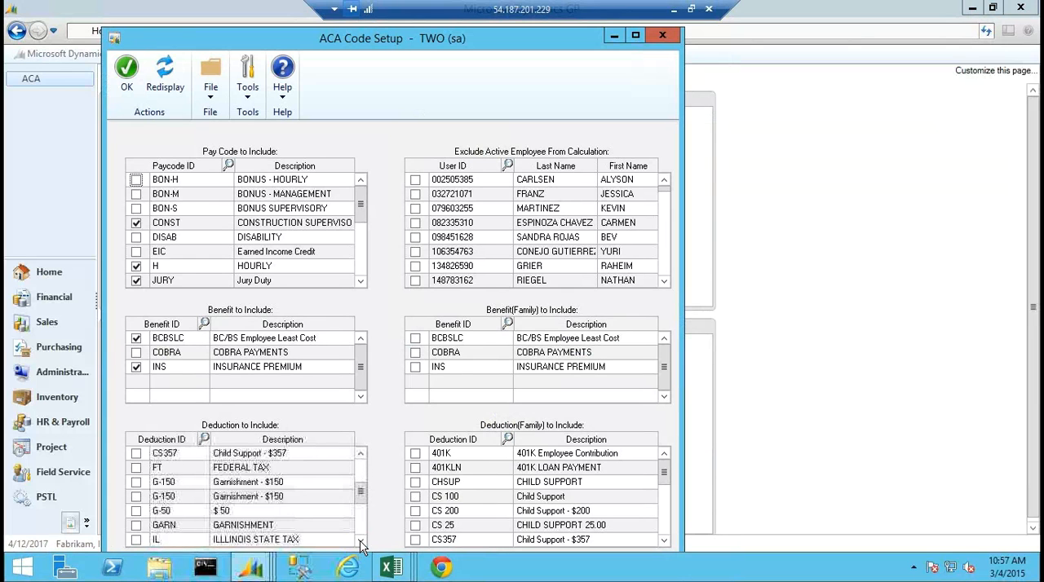
pyautogui.click(361, 543)
pyautogui.click(361, 543)
pyautogui.click(361, 543)
pyautogui.click(361, 543)
pyautogui.click(361, 543)
pyautogui.click(361, 543)
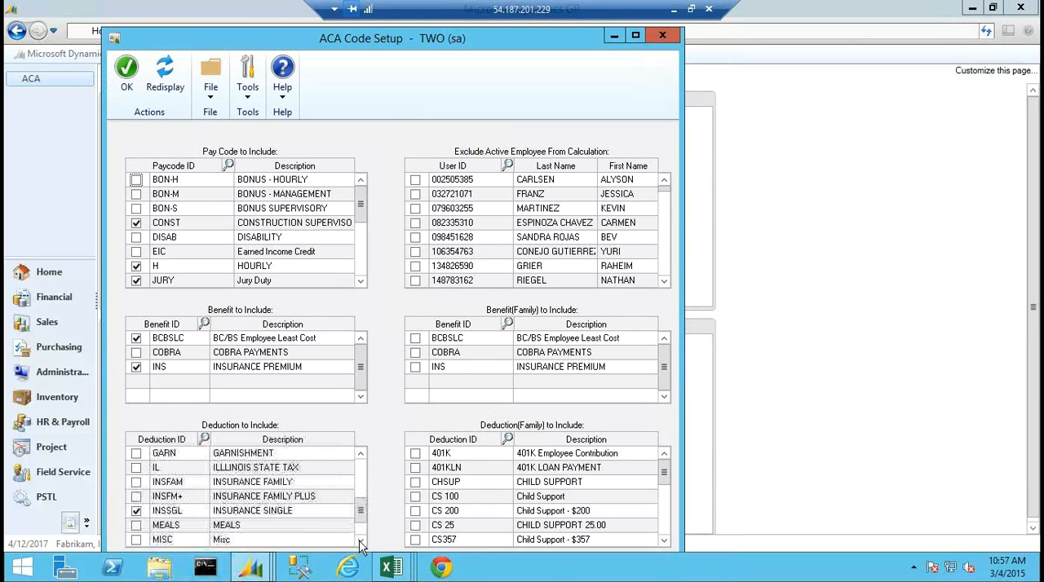
# Look through the Deduction(Family) to Include list as far as the family insurance deductions, and close ACA Code Setup without changes.
pyautogui.click(663, 540)
pyautogui.click(663, 541)
pyautogui.click(663, 540)
pyautogui.click(664, 540)
pyautogui.click(664, 540)
pyautogui.click(663, 540)
pyautogui.click(664, 541)
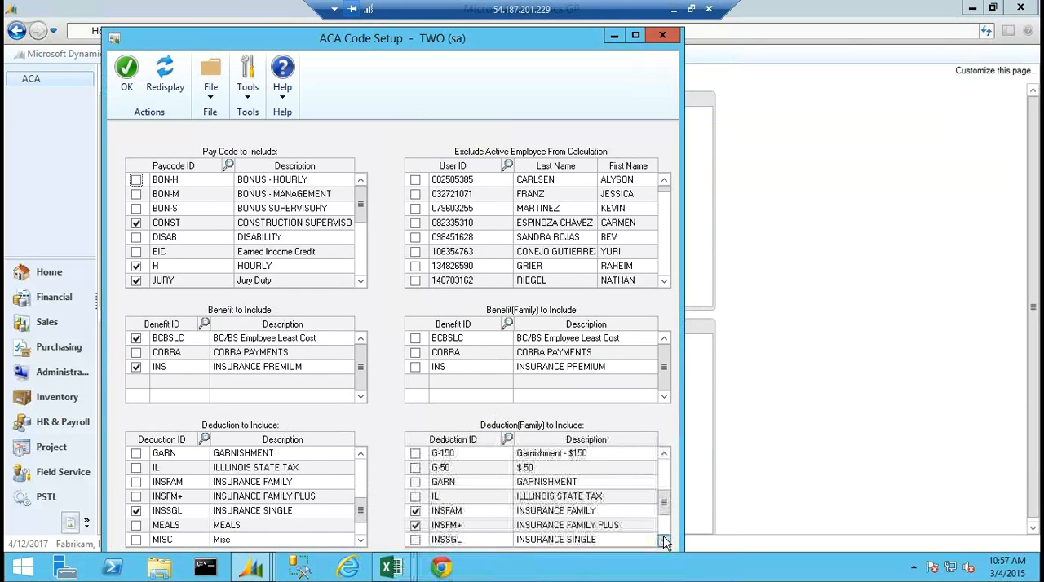
pyautogui.click(663, 541)
pyautogui.click(664, 541)
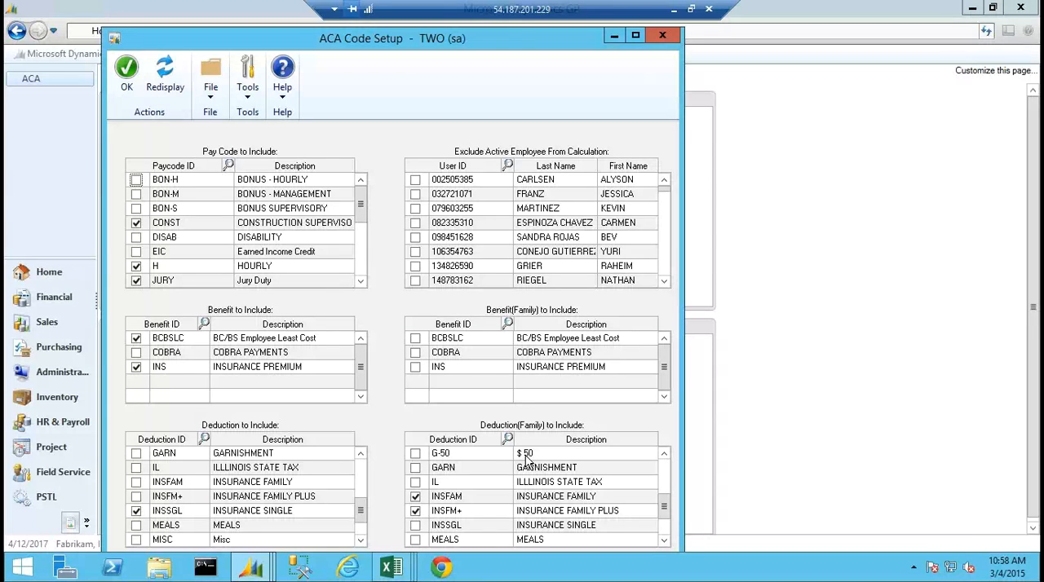
pyautogui.click(662, 35)
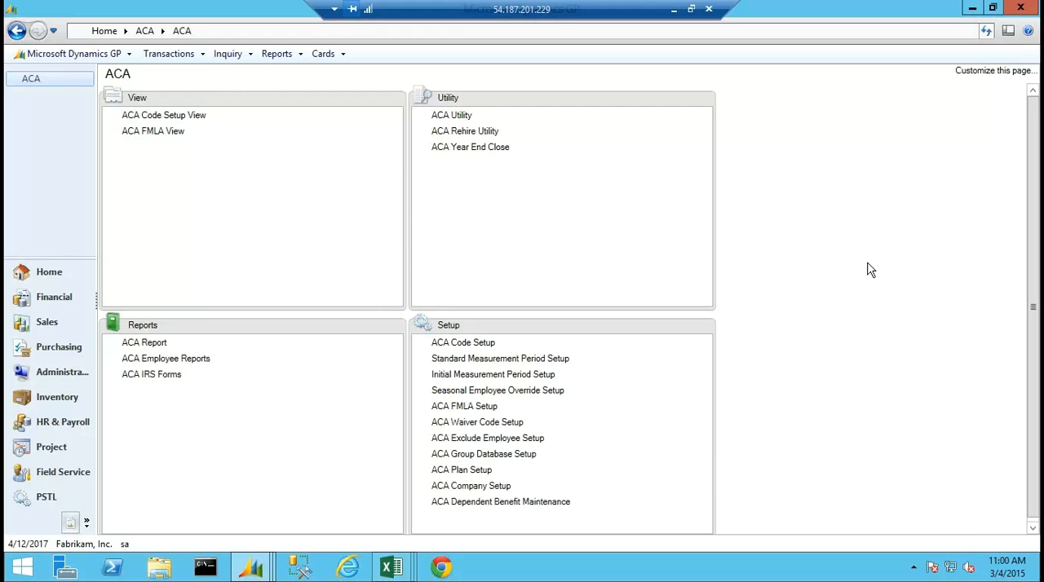
# Leave the remote session for the PowerPoint presentation and show slide 12, "Who should get Form 1095-C?".
pyautogui.click(674, 9)
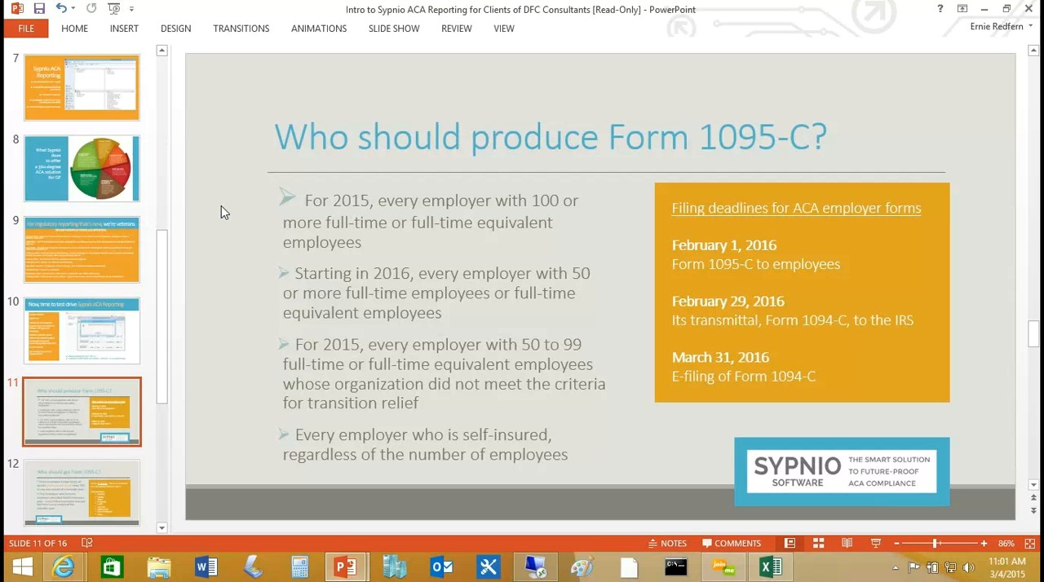
pyautogui.click(46, 478)
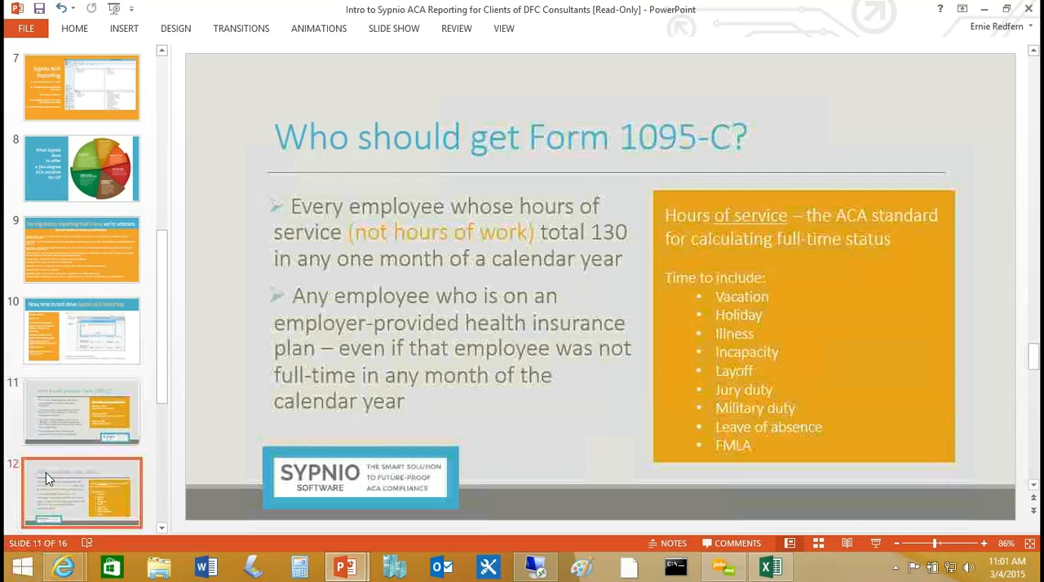
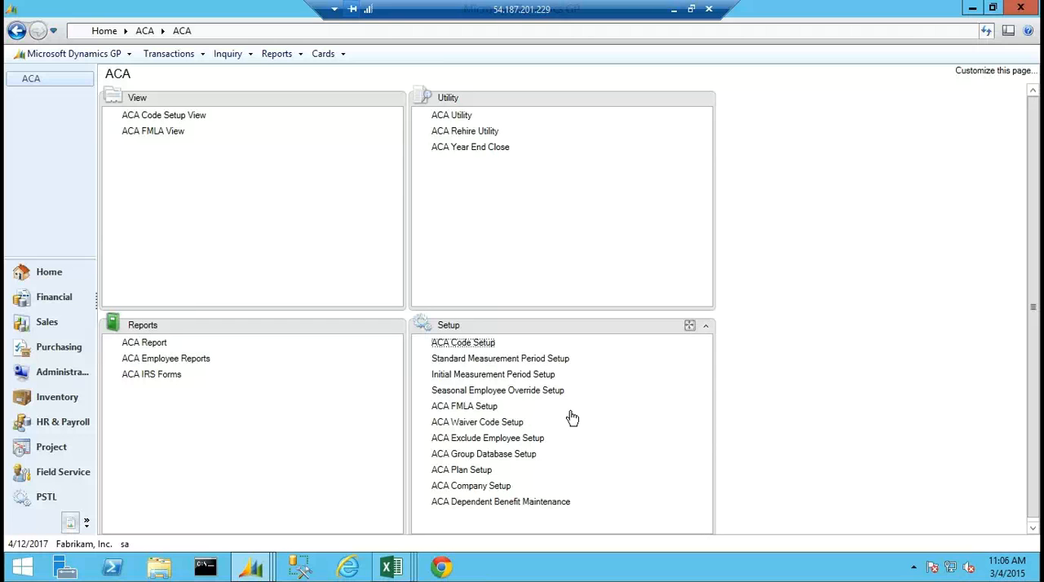
# Load the INS insurance premium plan in ACA Plan Setup and view the Safe Harbor options for the plan period starting 7/1/2014.
pyautogui.click(459, 470)
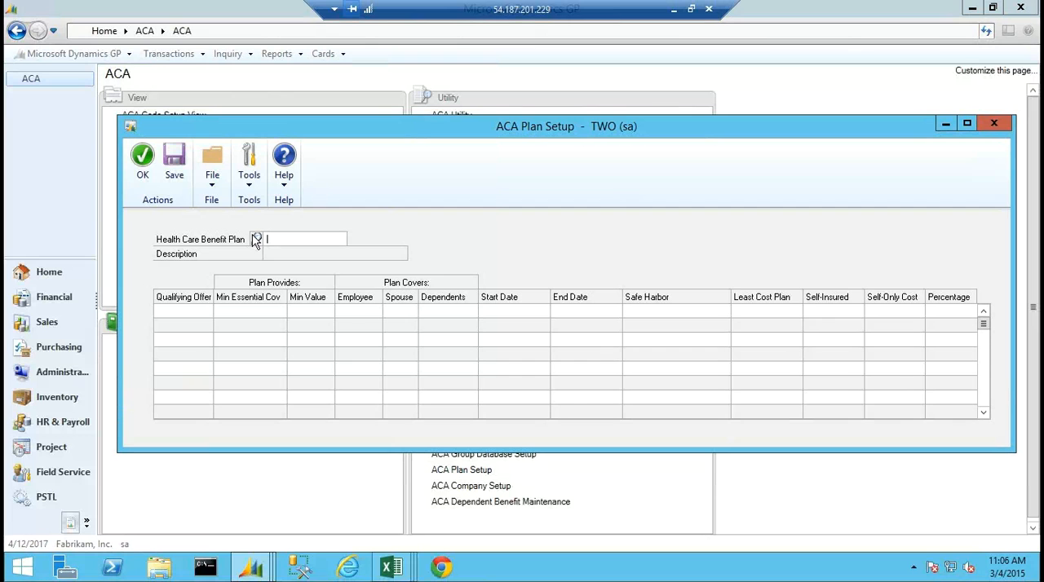
pyautogui.click(257, 242)
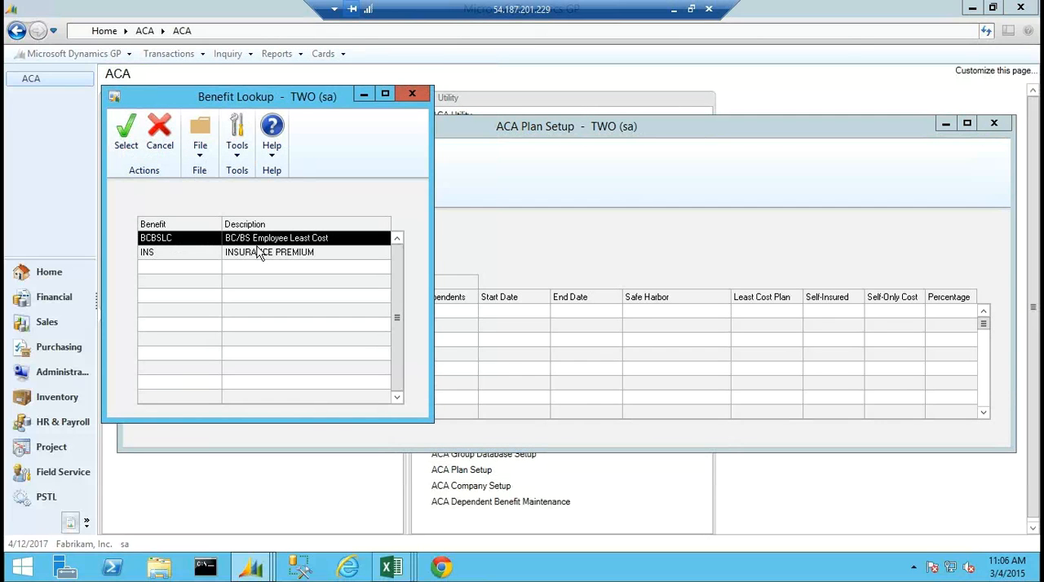
pyautogui.doubleClick(253, 251)
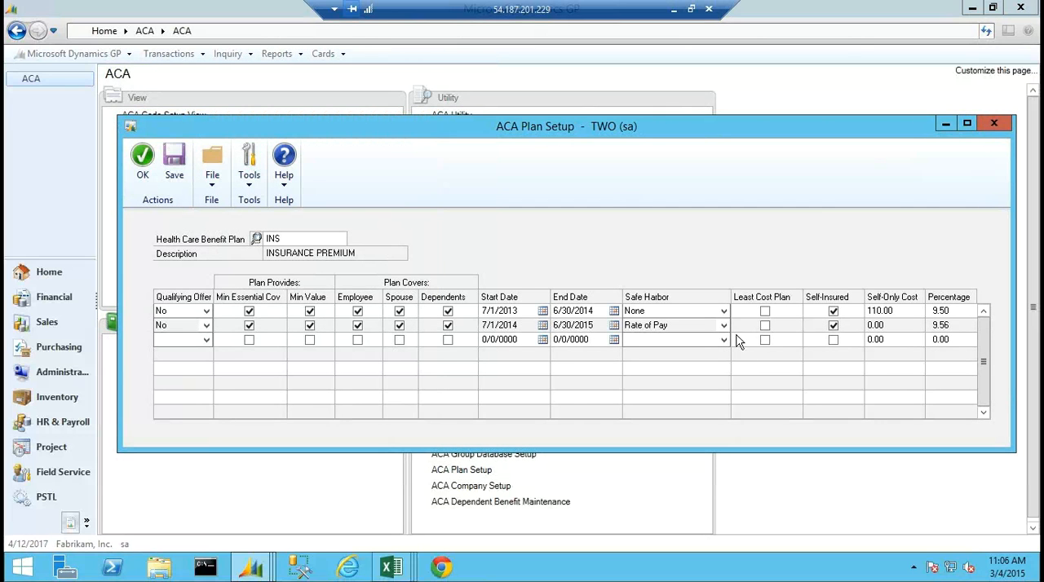
pyautogui.click(724, 326)
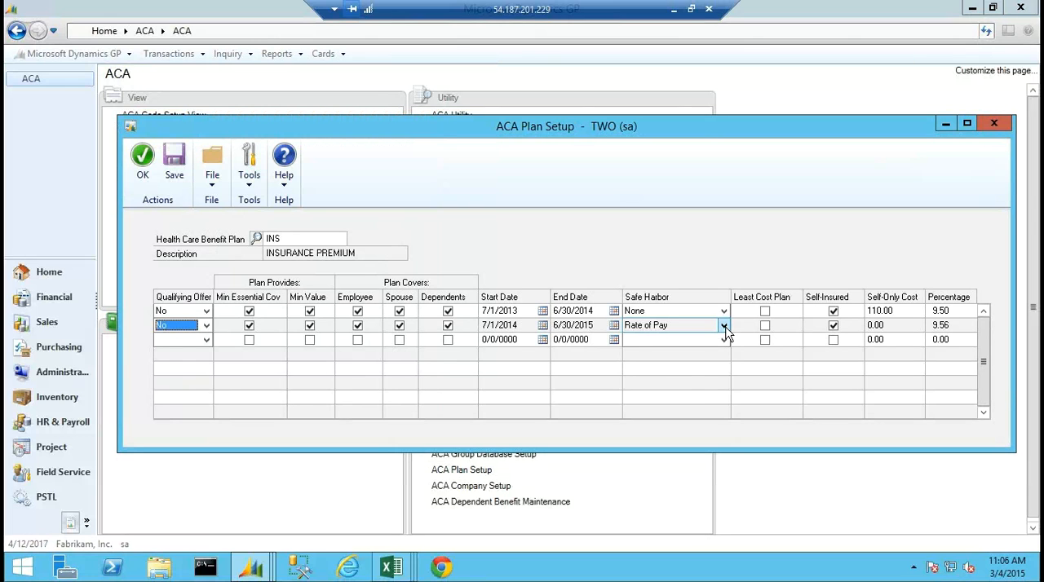
pyautogui.click(724, 326)
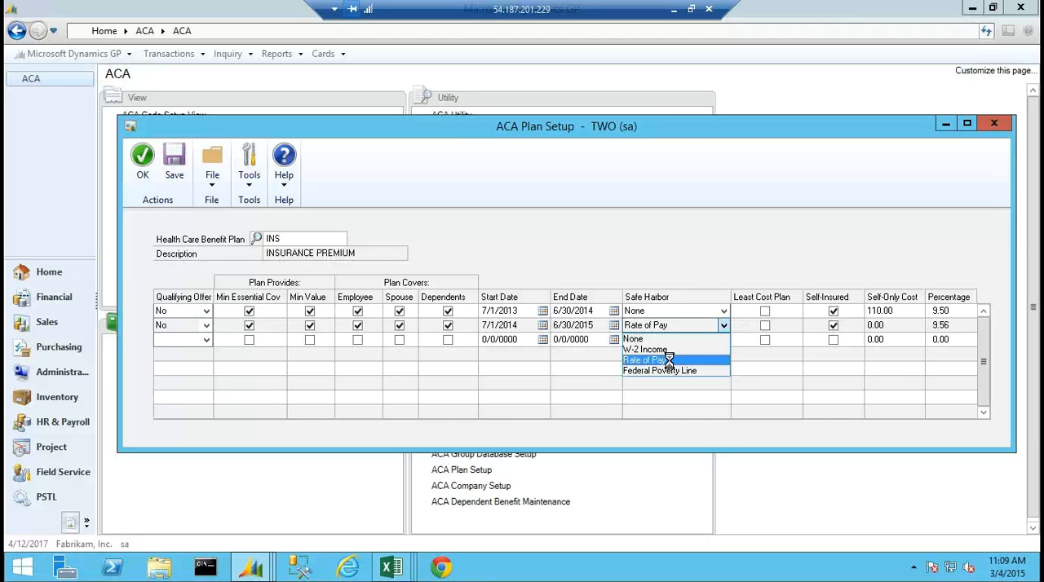
# Switch from the remote session to the PowerPoint presentation and show slide 13, "Educational resources to share with team members".
pyautogui.click(674, 11)
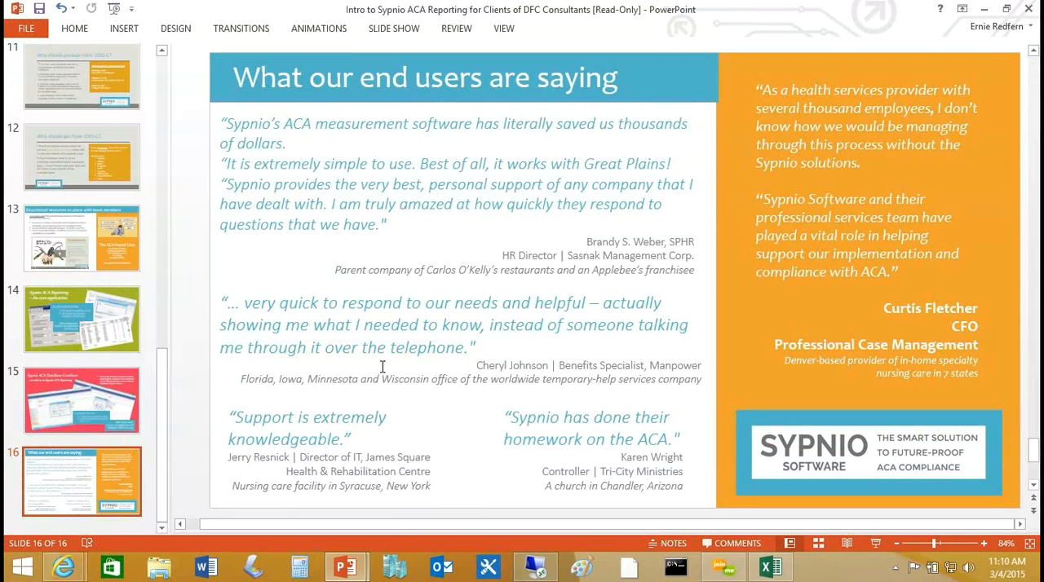
pyautogui.click(74, 235)
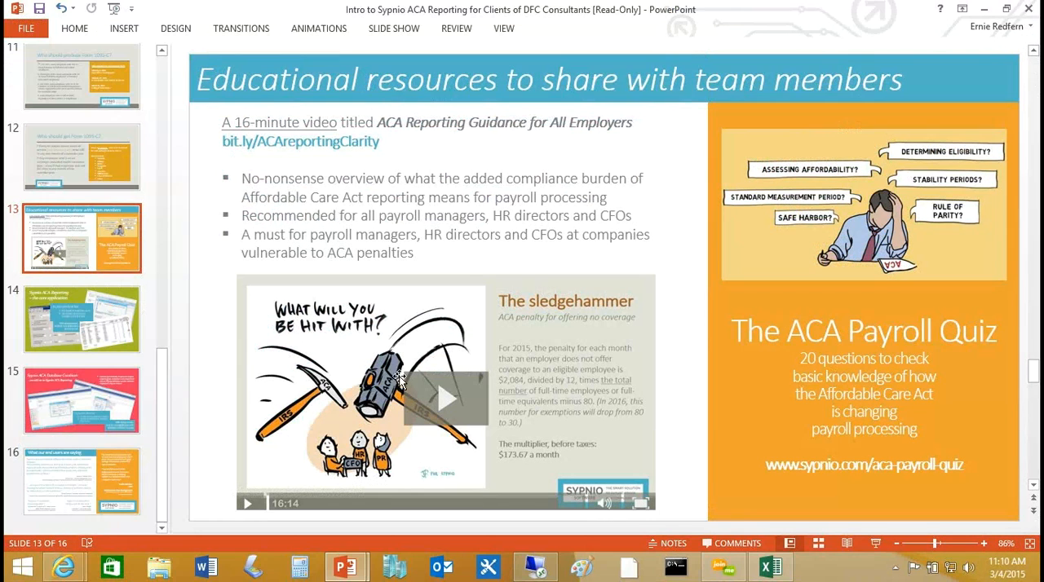